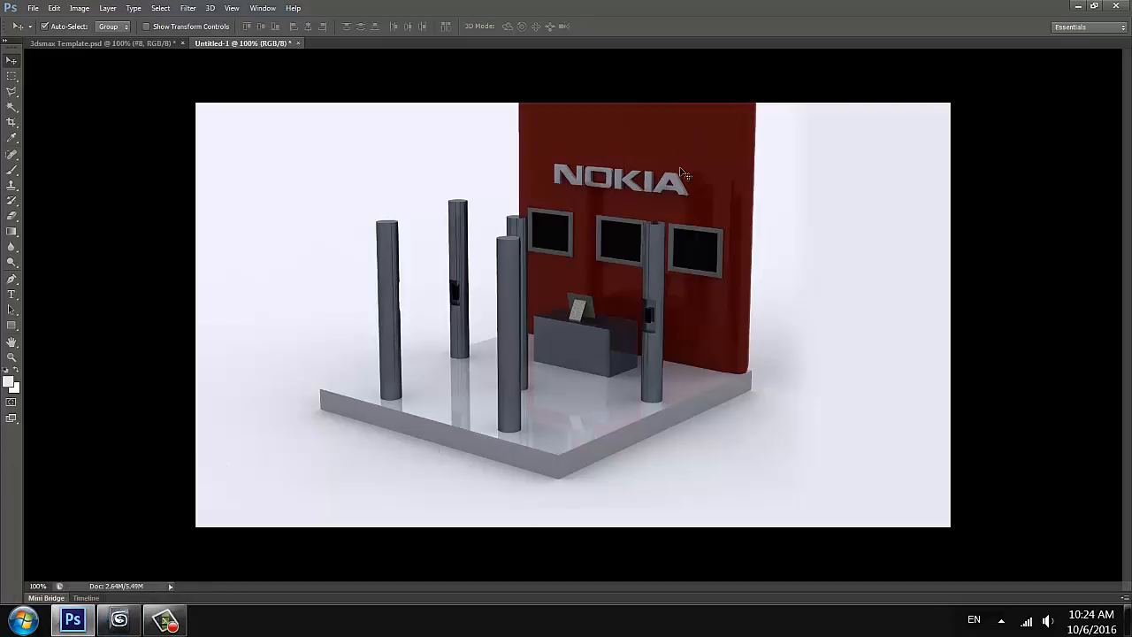
- Switch to 3ds Max and draw a box about 83 cm long, 141 cm wide and 9 cm high in the Top view
left_click(119, 620)
left_click(399, 176)
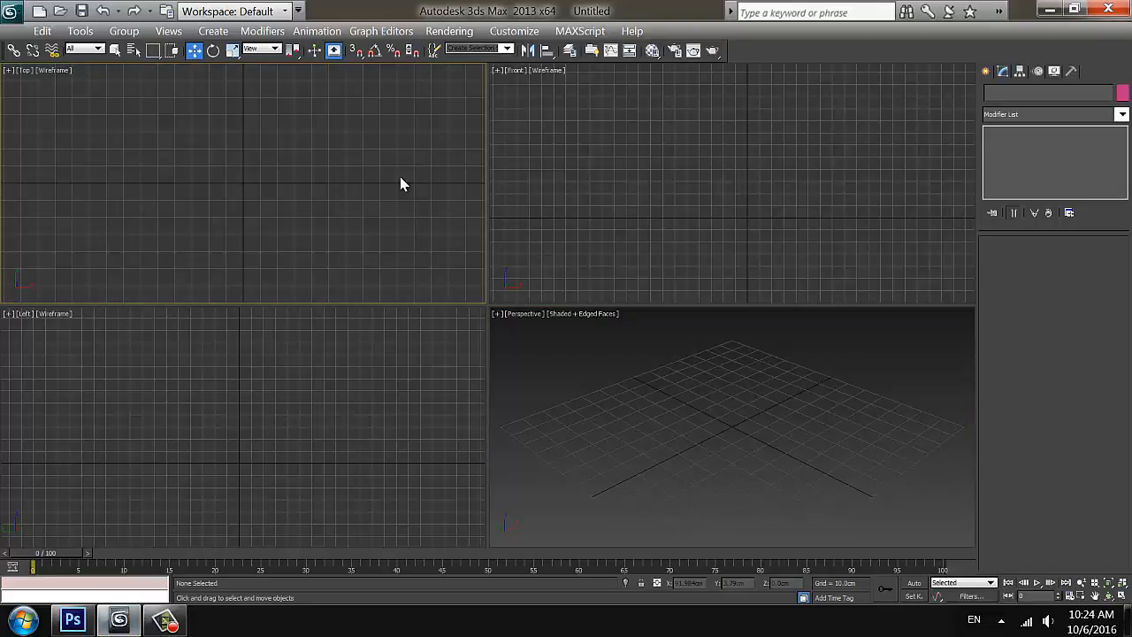
key("alt+w")
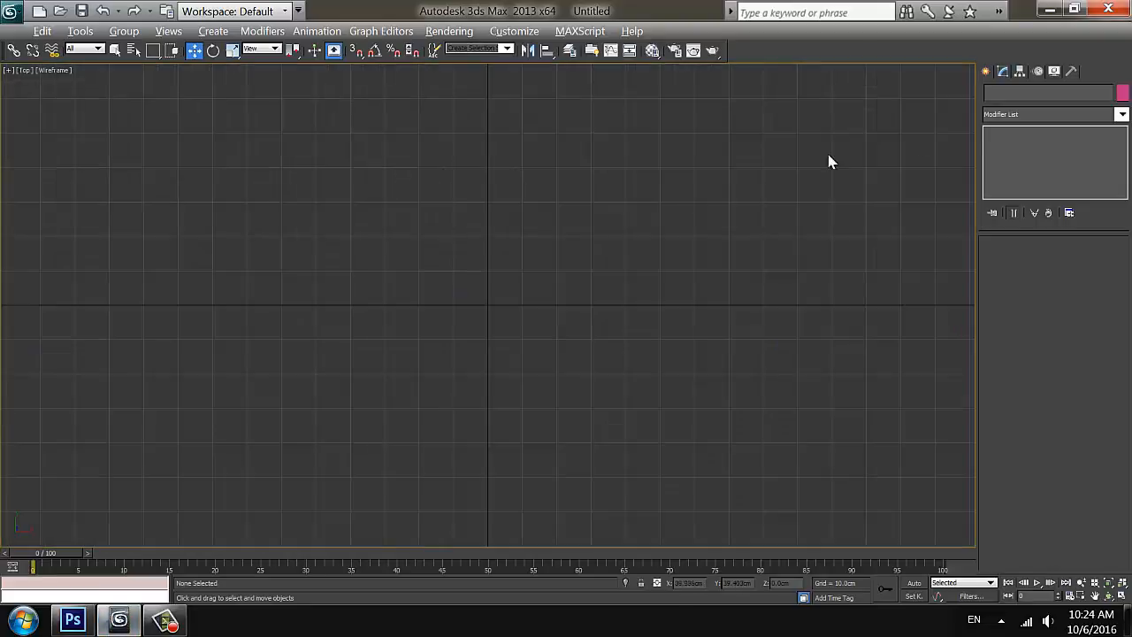
left_click(987, 72)
left_click(1017, 167)
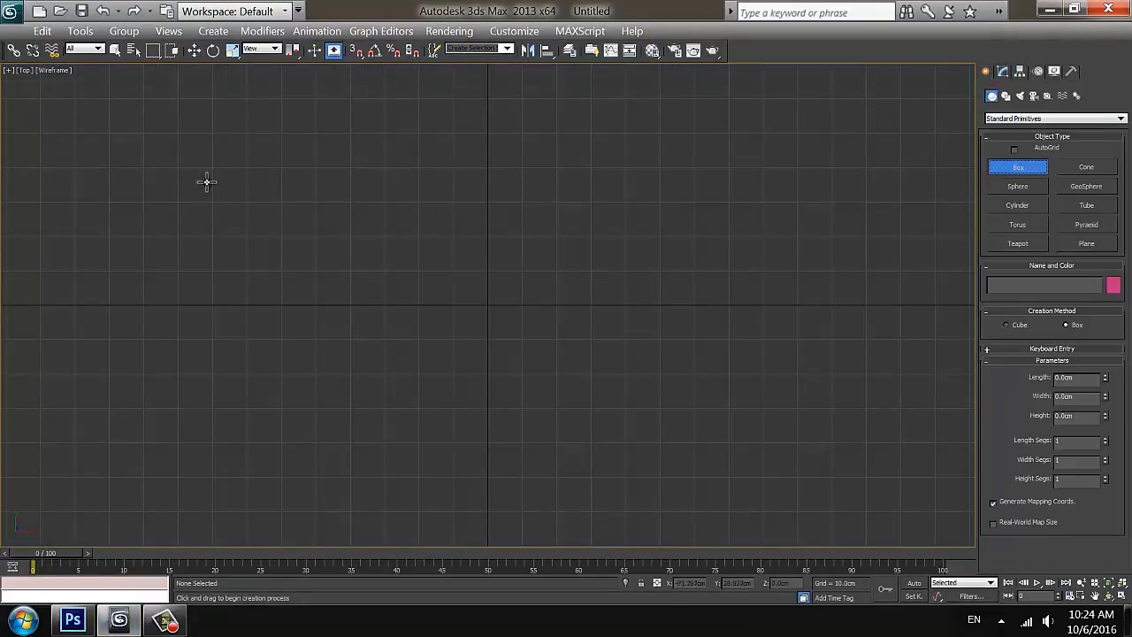
left_click_drag(171, 163, 654, 446)
left_click(646, 414)
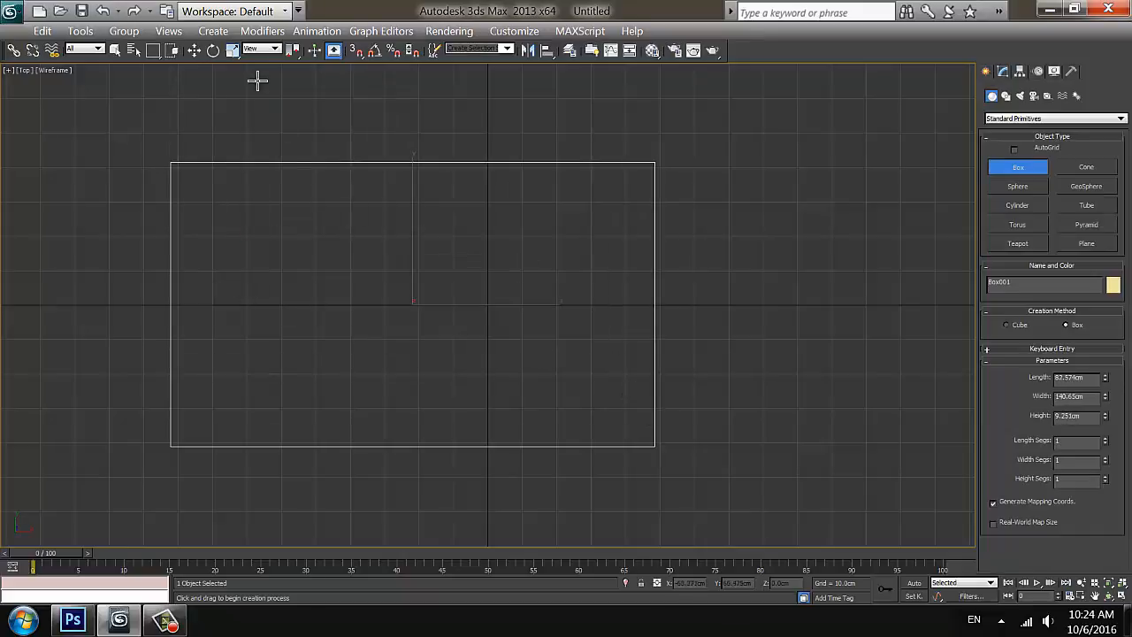
- Set the box's length to 100 cm, width to 150 cm and height to 10 cm
left_click(194, 50)
left_click(308, 116)
key("alt+w")
key("alt+w")
left_click(500, 357)
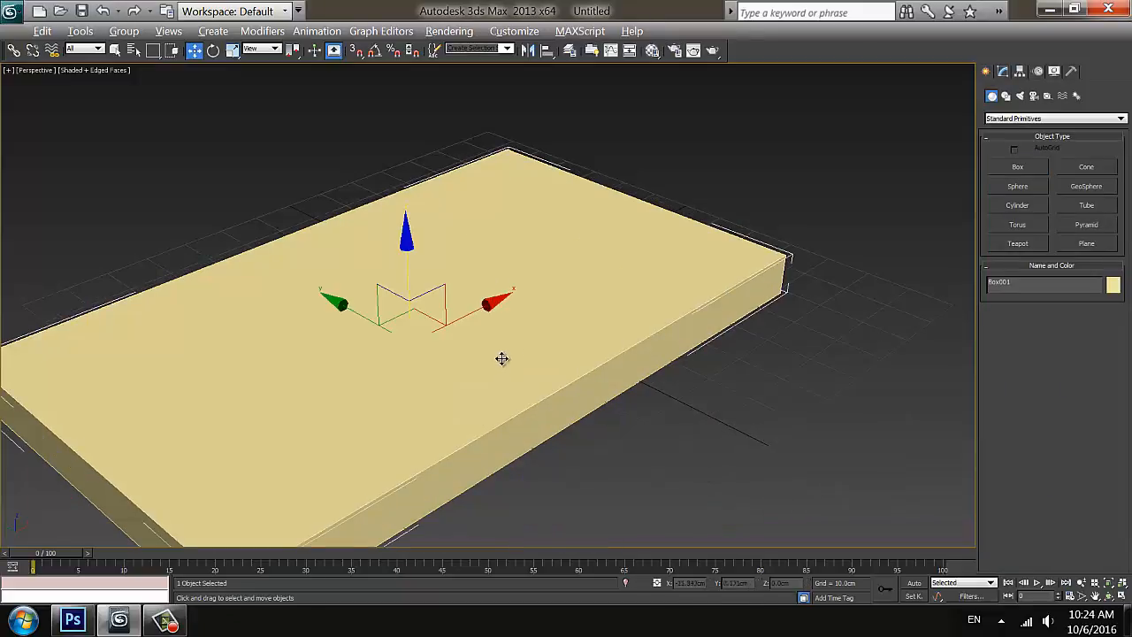
left_click(1003, 72)
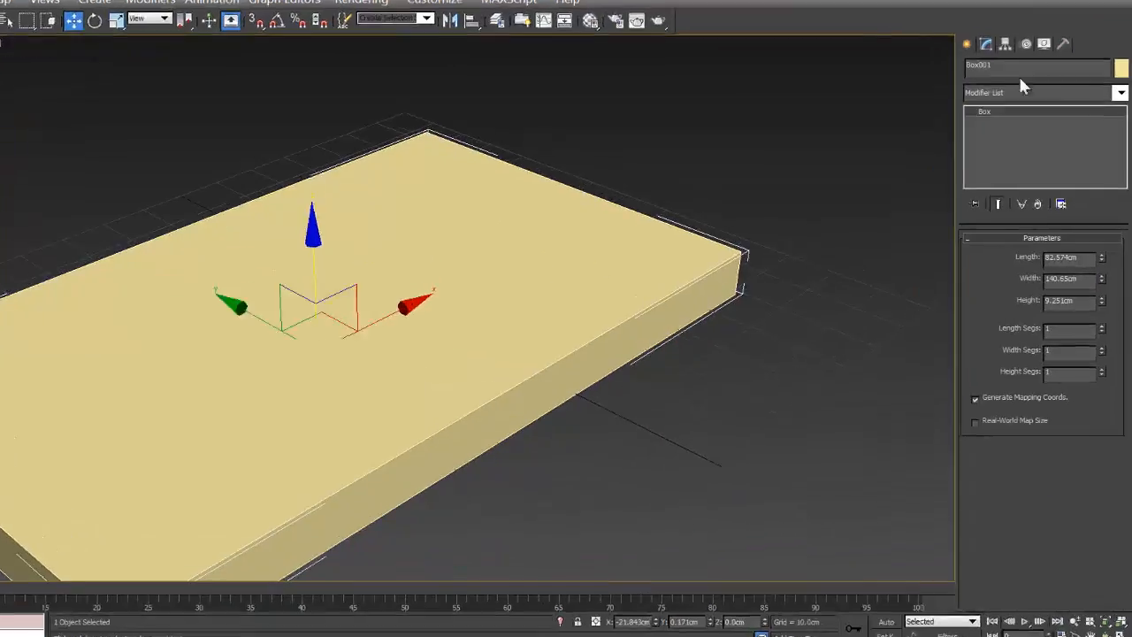
double_click(1078, 257)
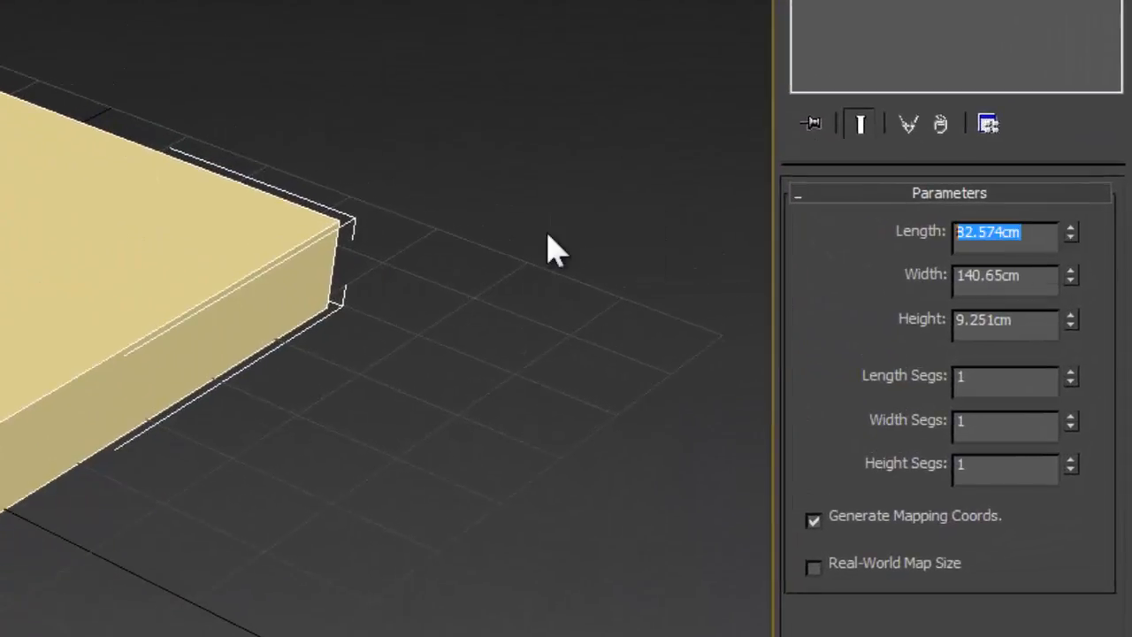
type("100")
key("Tab")
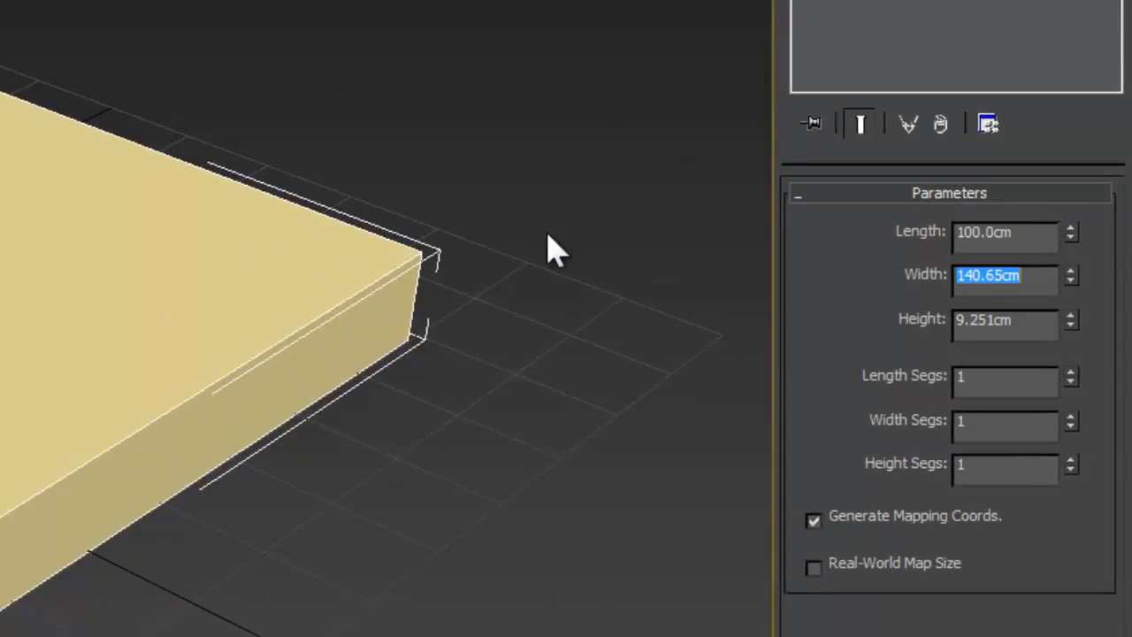
type("150")
key("Tab")
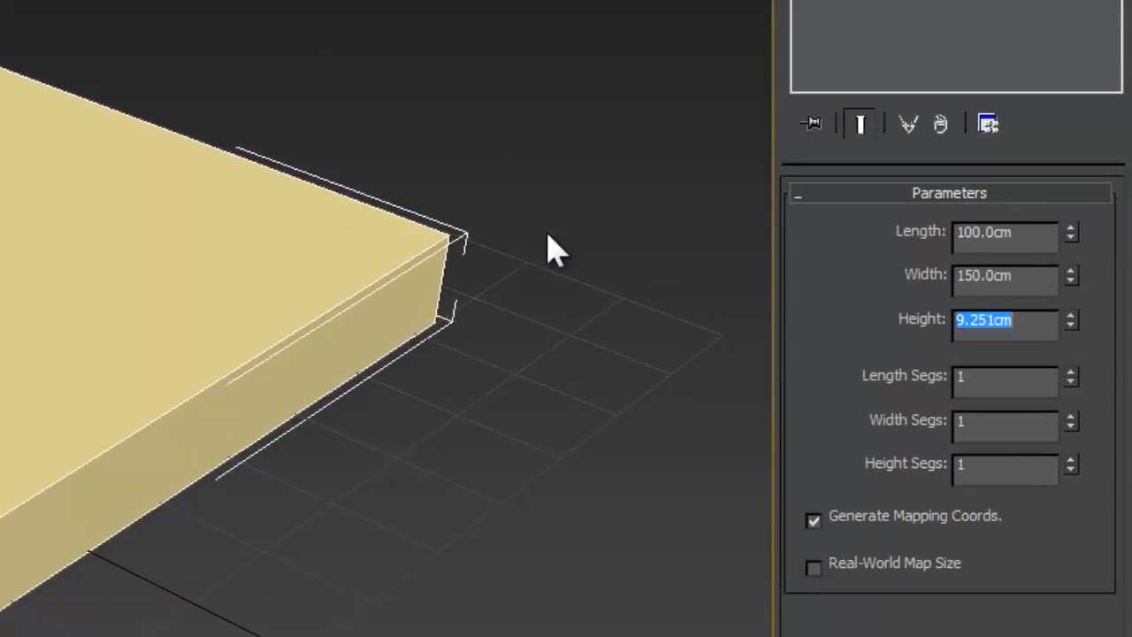
type("10")
key("Return")
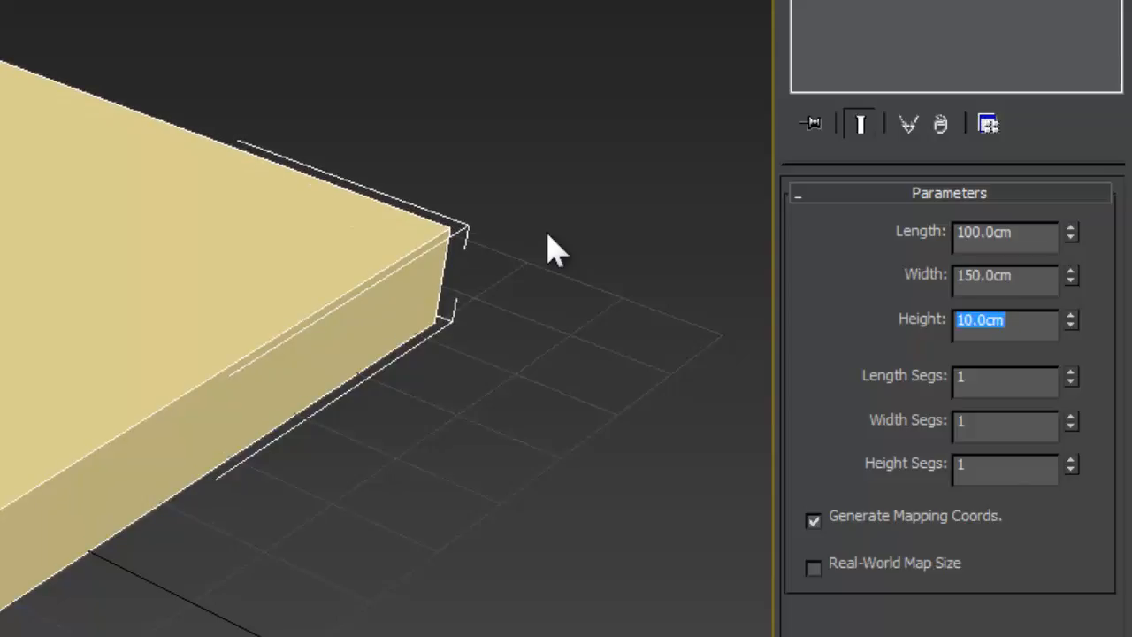
- Reduce the box to a height of 5 cm and a width of 125 cm
type("5")
key("Return")
double_click(1015, 279)
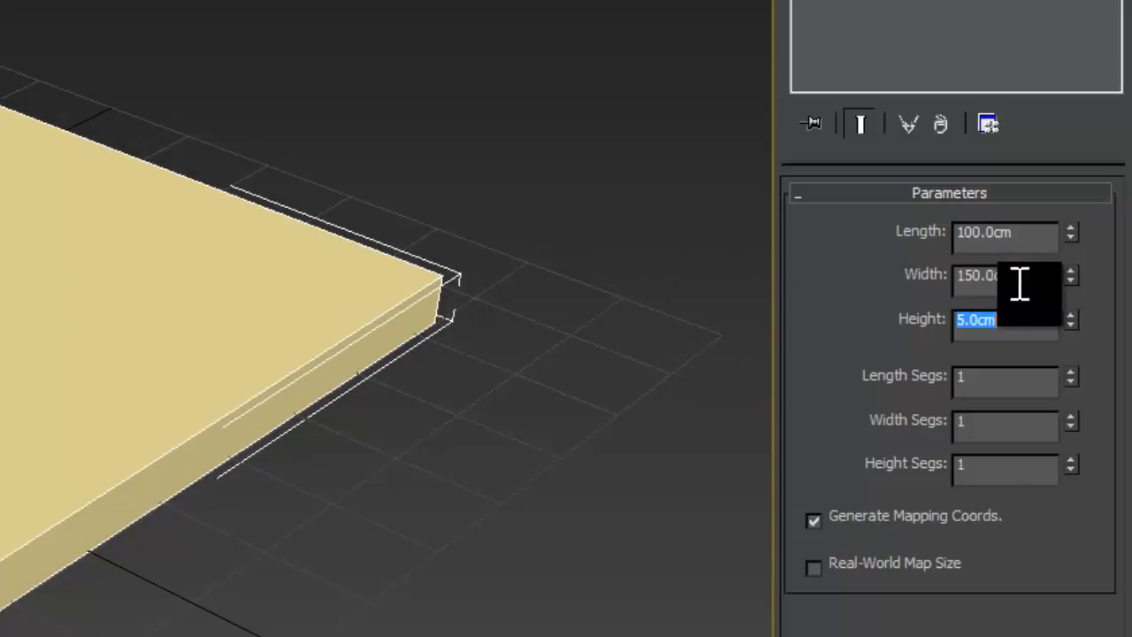
type("125")
key("Return")
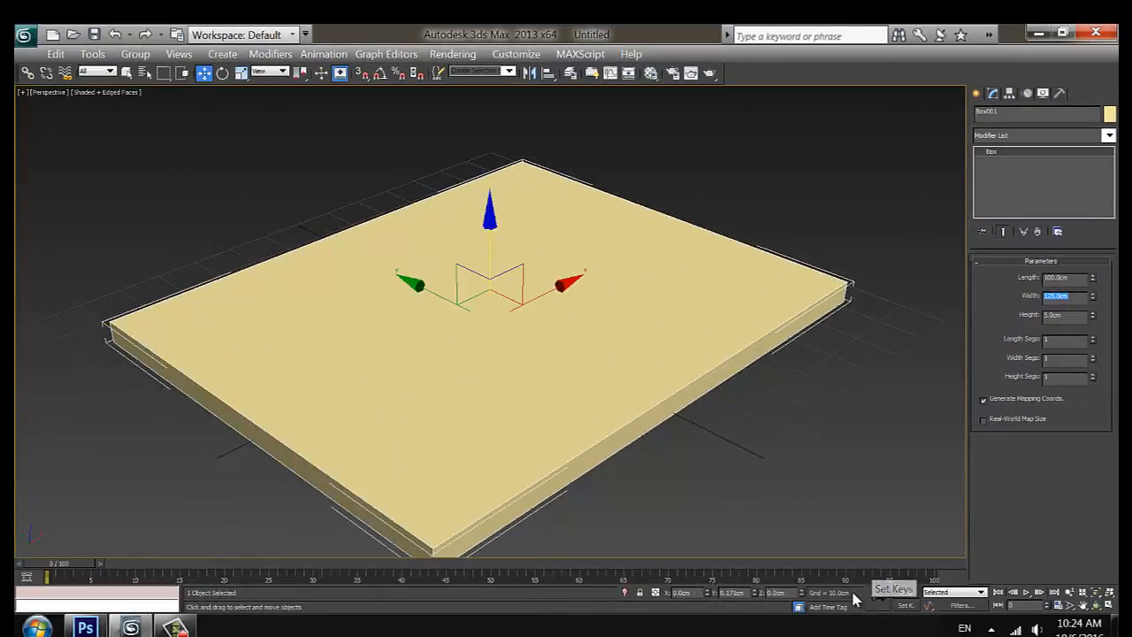
- Change the floor slab's object color to white
left_click(814, 468)
left_click(492, 347)
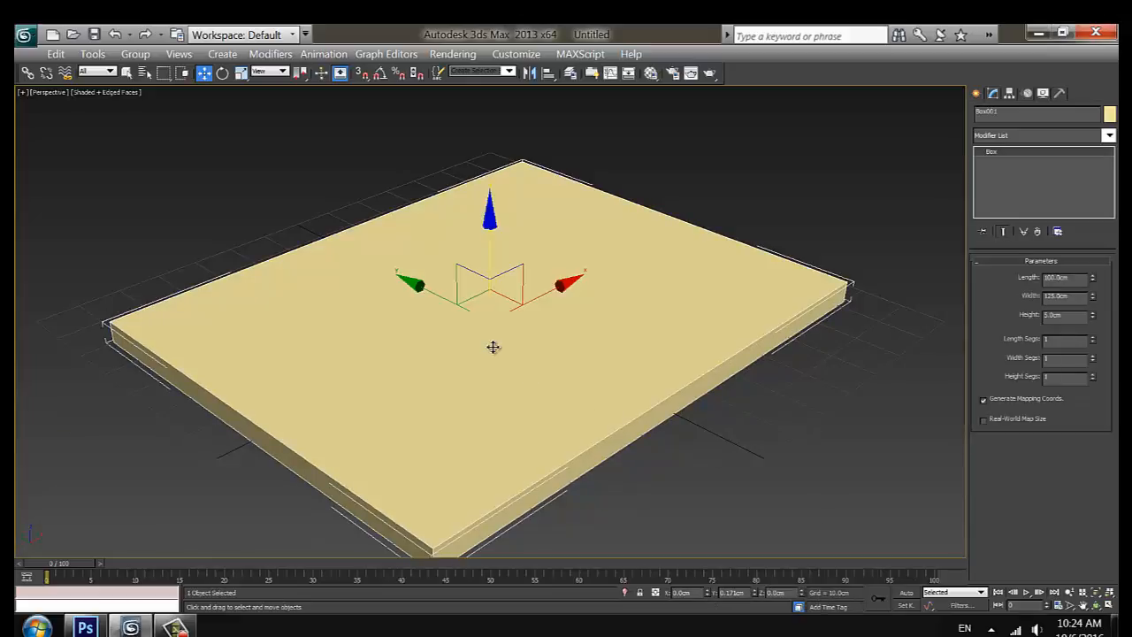
left_click(1109, 113)
left_click(718, 346)
left_click(665, 424)
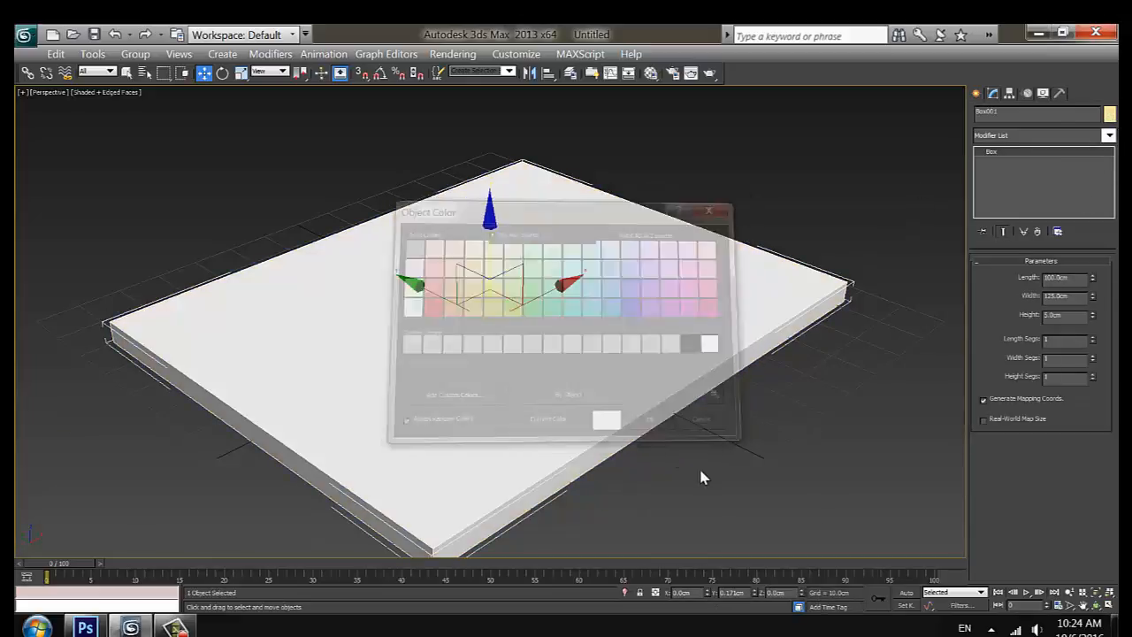
left_click(705, 477)
- Clone the floor slab and raise the copy about 5.6 cm onto the original in the Front view
key("alt+w")
left_click(672, 235)
key("alt+w")
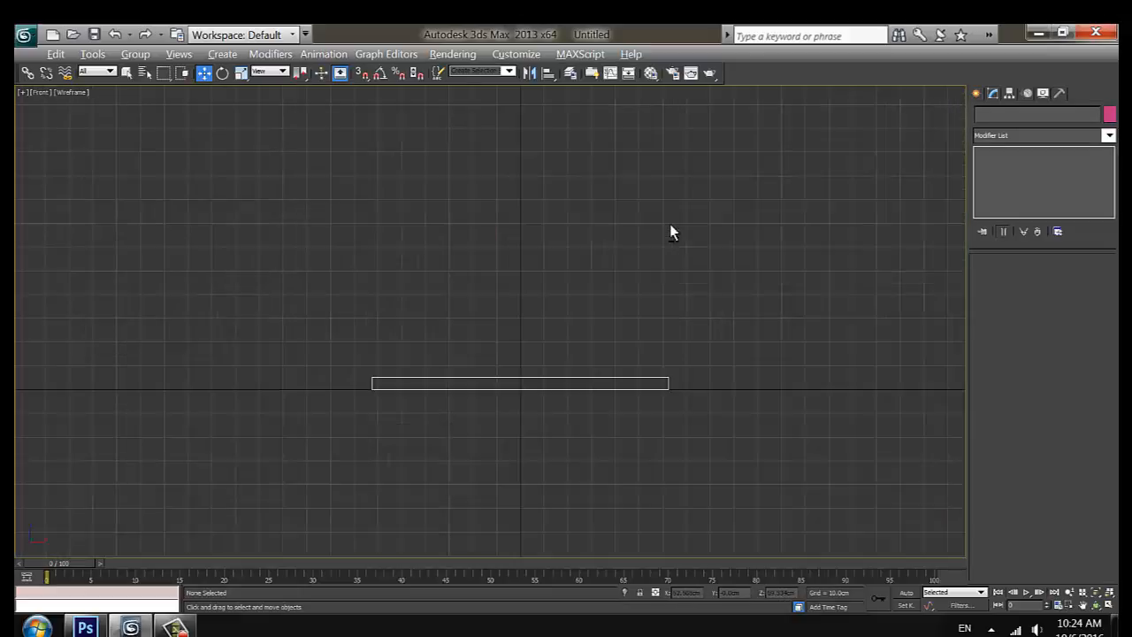
left_click(531, 383)
key("ctrl+v")
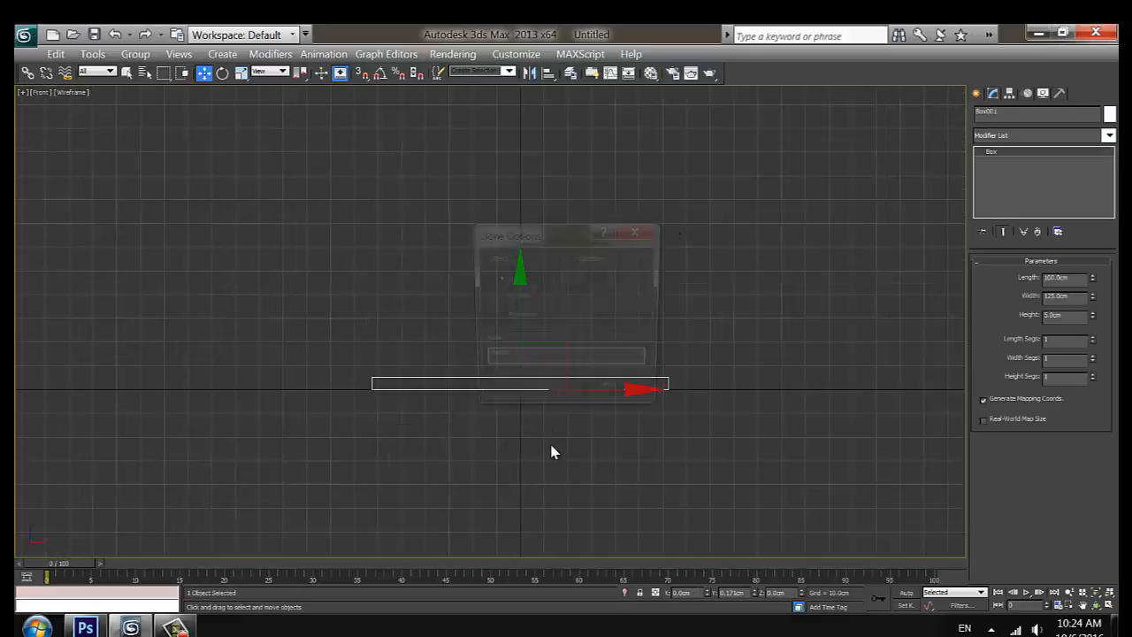
left_click(519, 393)
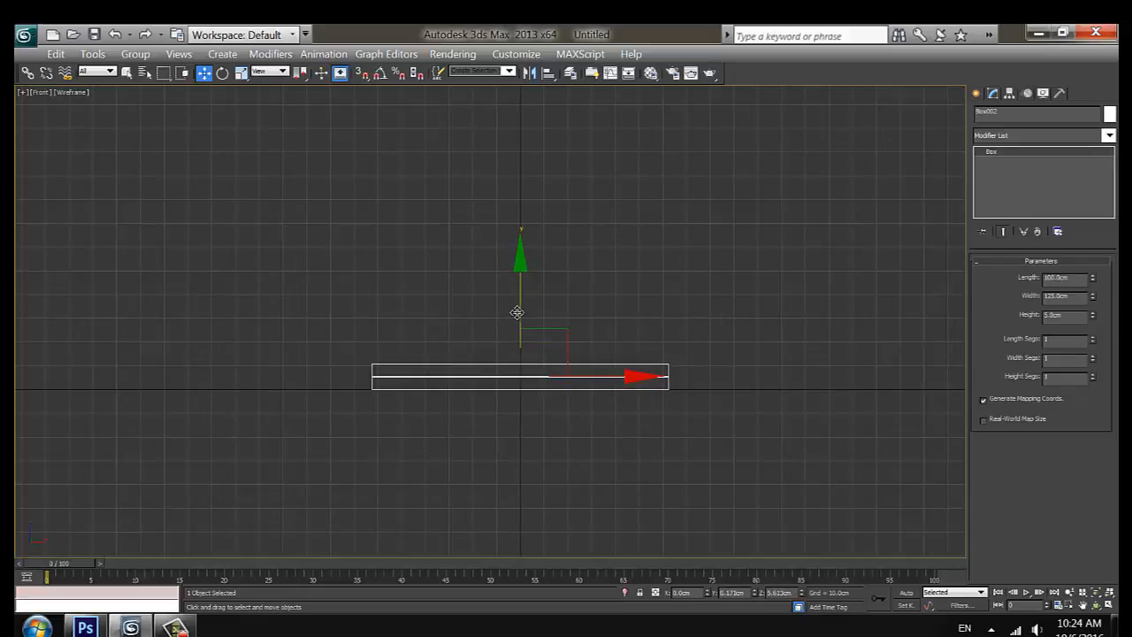
- Turn the cloned slab into an upright wall by setting its width to 5 cm and height to 100 cm
key("alt+w")
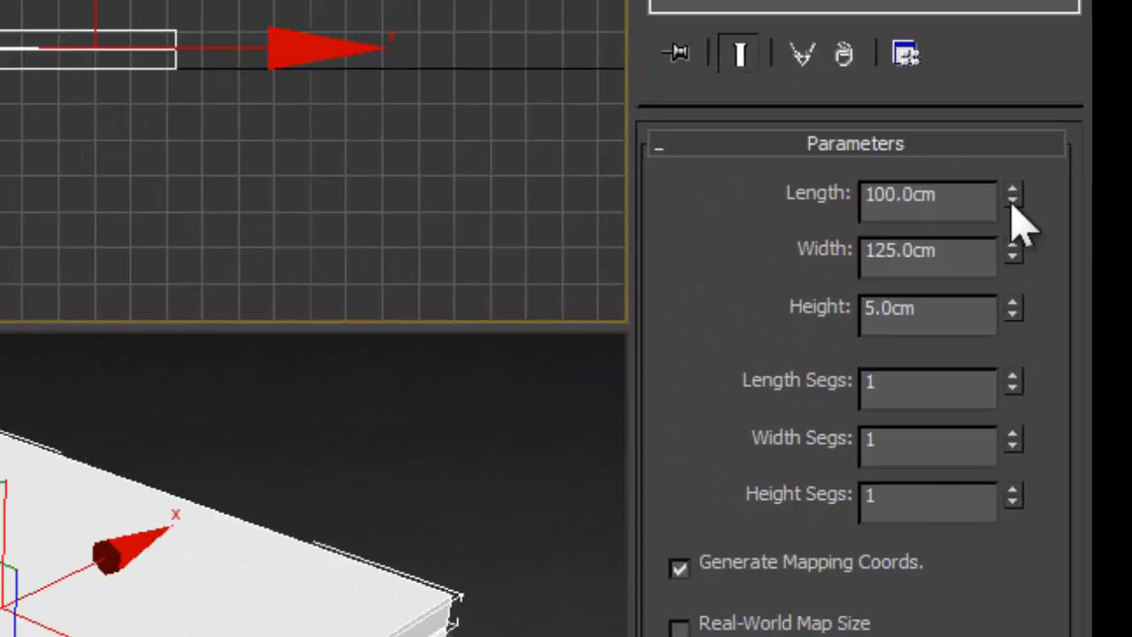
left_click_drag(1036, 222, 992, 412)
key("ctrl+z")
double_click(949, 263)
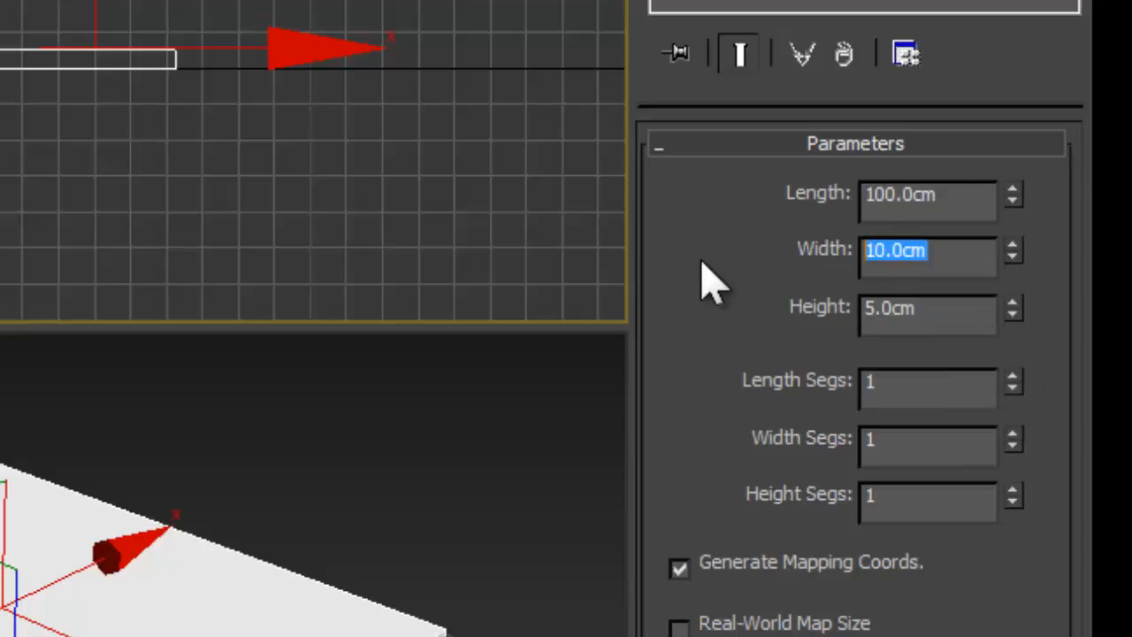
type("5")
key("Return")
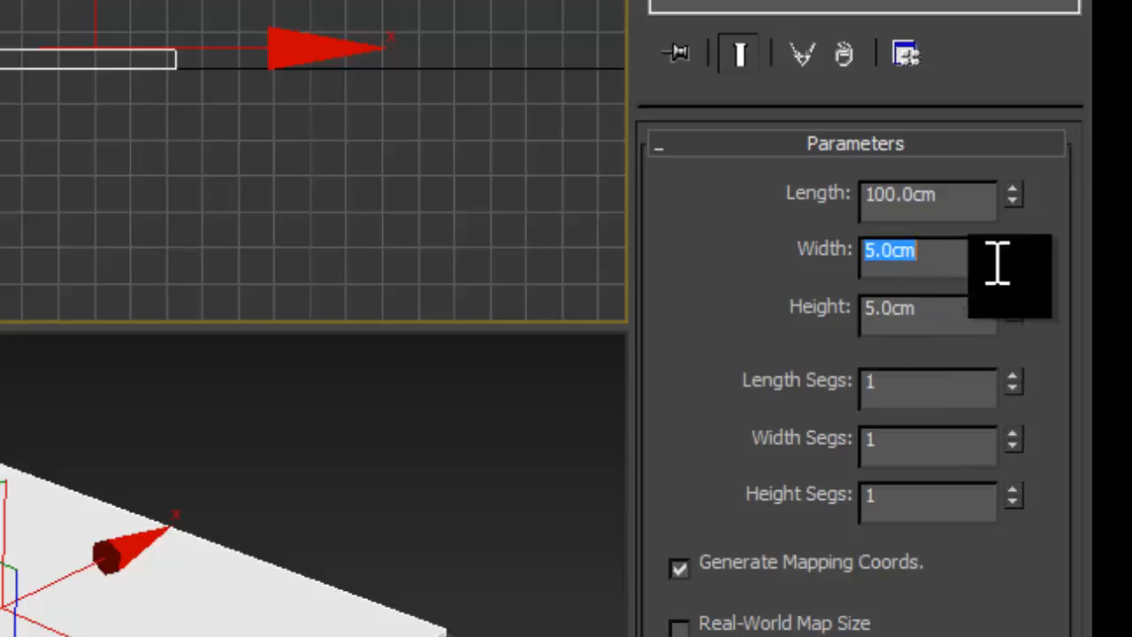
key("Tab")
type("100")
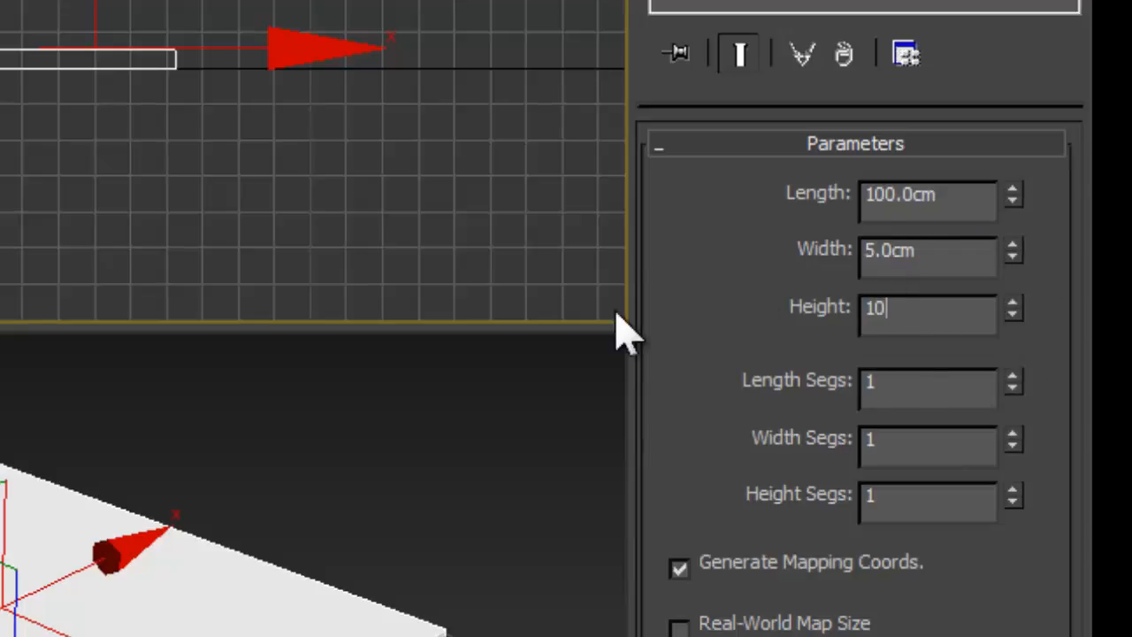
key("Return")
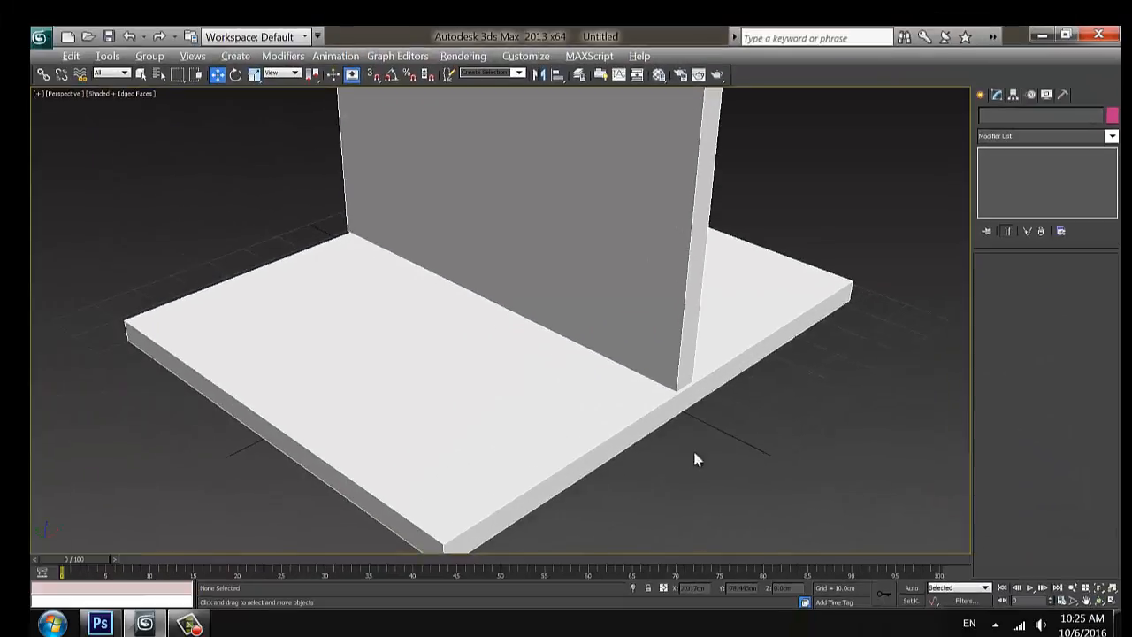
- Move the wall along the X axis to the rear edge of the floor slab
scroll(685, 449, "down", 4)
left_click(537, 290)
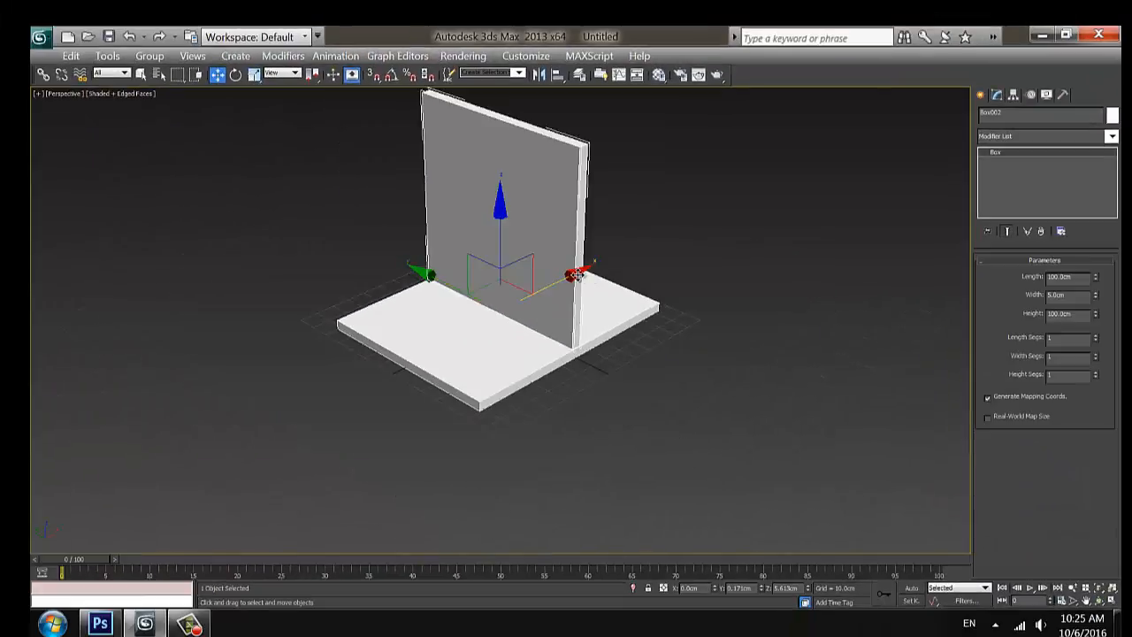
left_click_drag(605, 275, 655, 254)
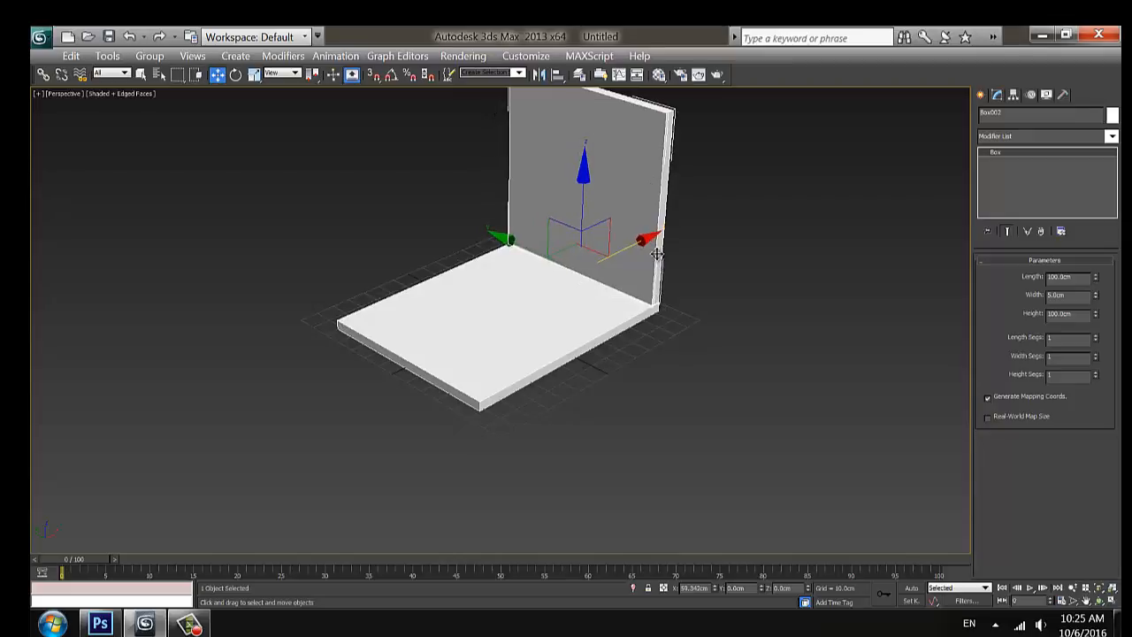
left_click(786, 371)
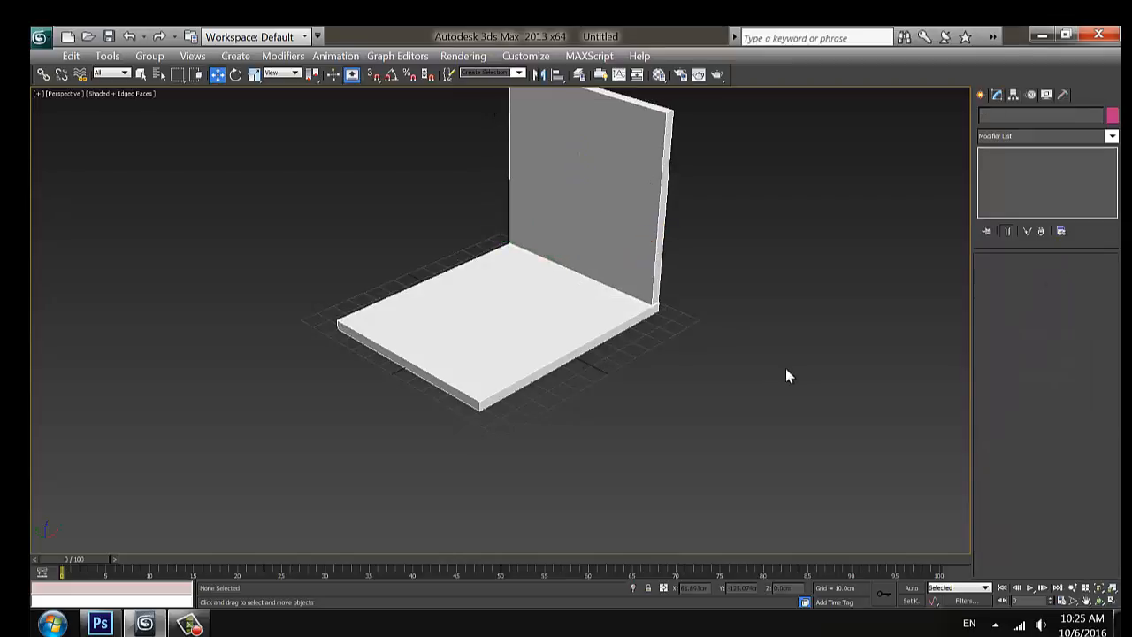
- Draw a cylinder about 10 cm in radius and 33 cm high on the floor slab in the Top view
key("alt+w")
left_click(283, 231)
key("alt+w")
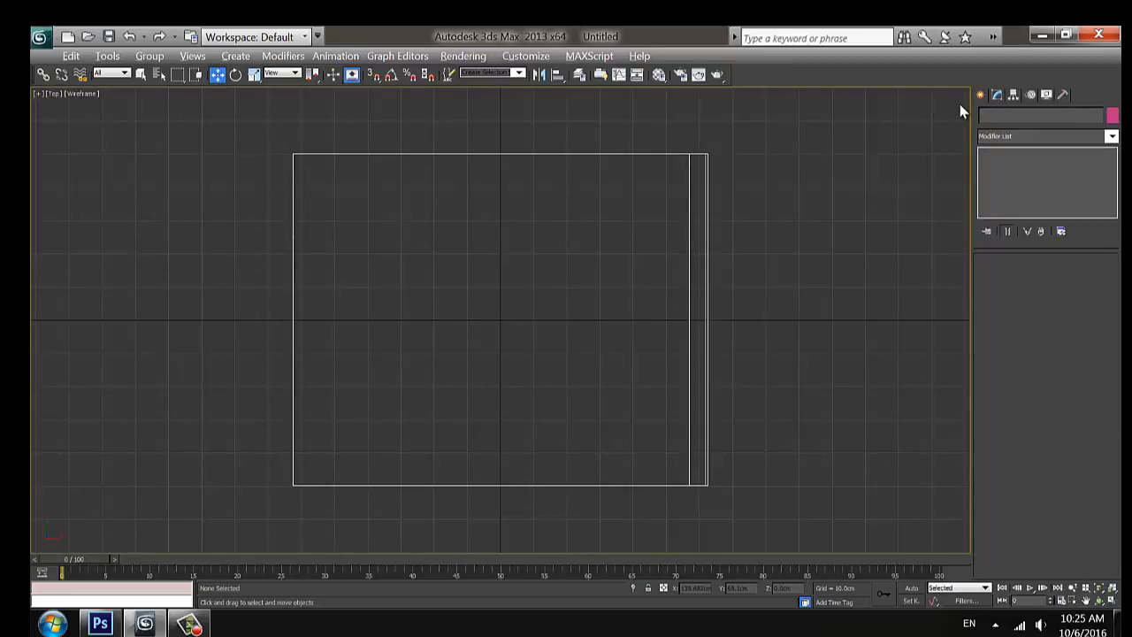
left_click(980, 95)
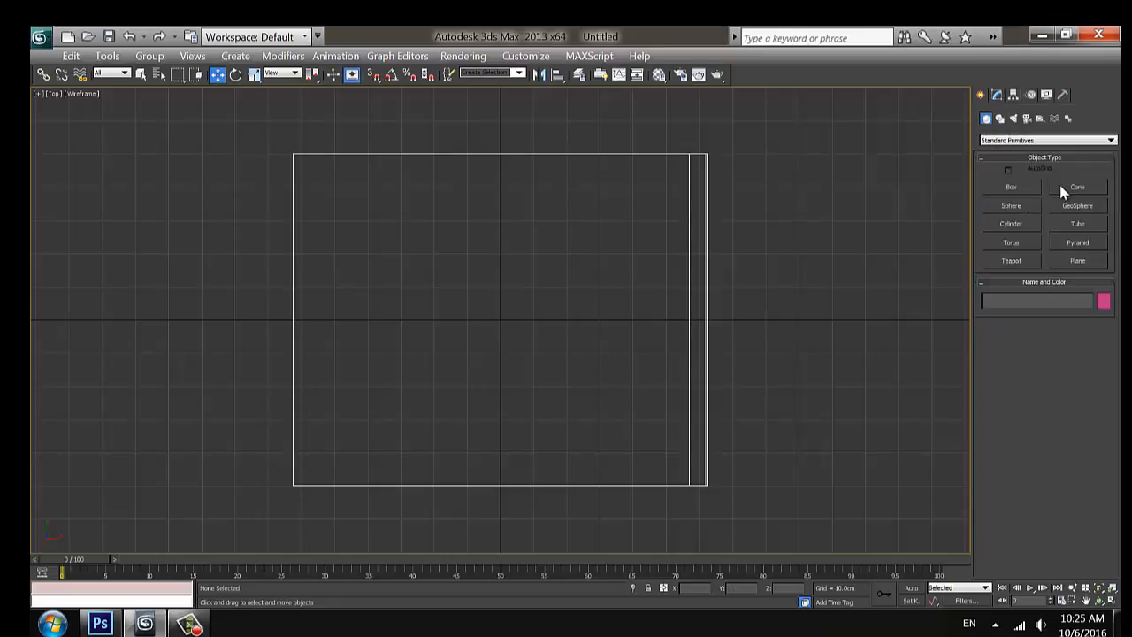
left_click(1008, 224)
left_click_drag(400, 345, 421, 311)
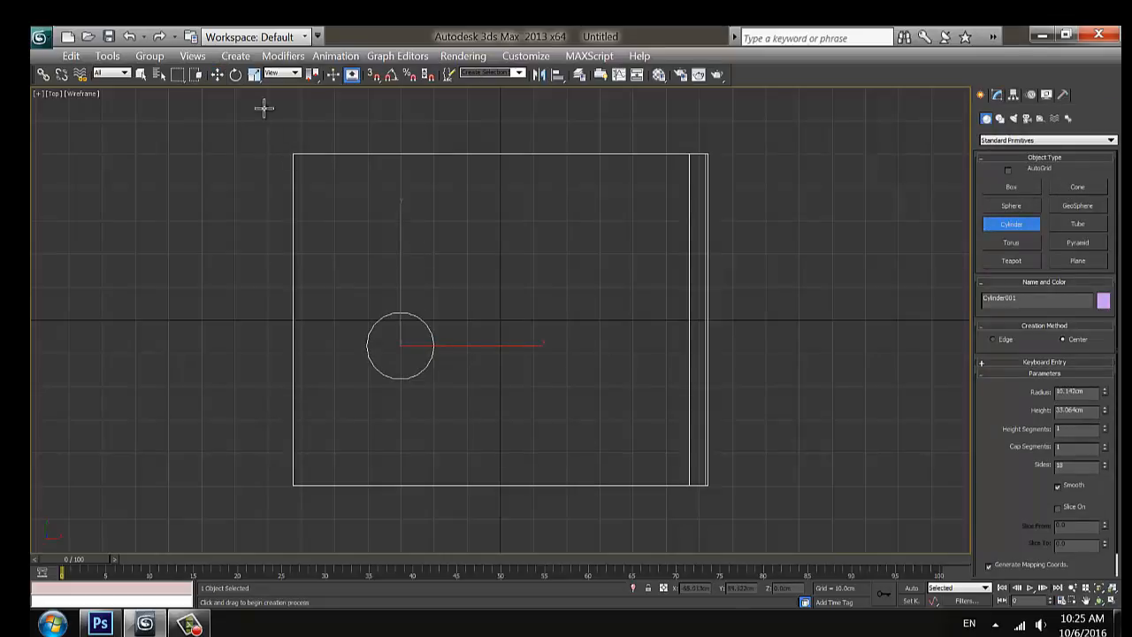
left_click(215, 75)
- Set the cylinder's radius to 5 cm and its height to 75 cm
key("alt+w")
left_click(816, 483)
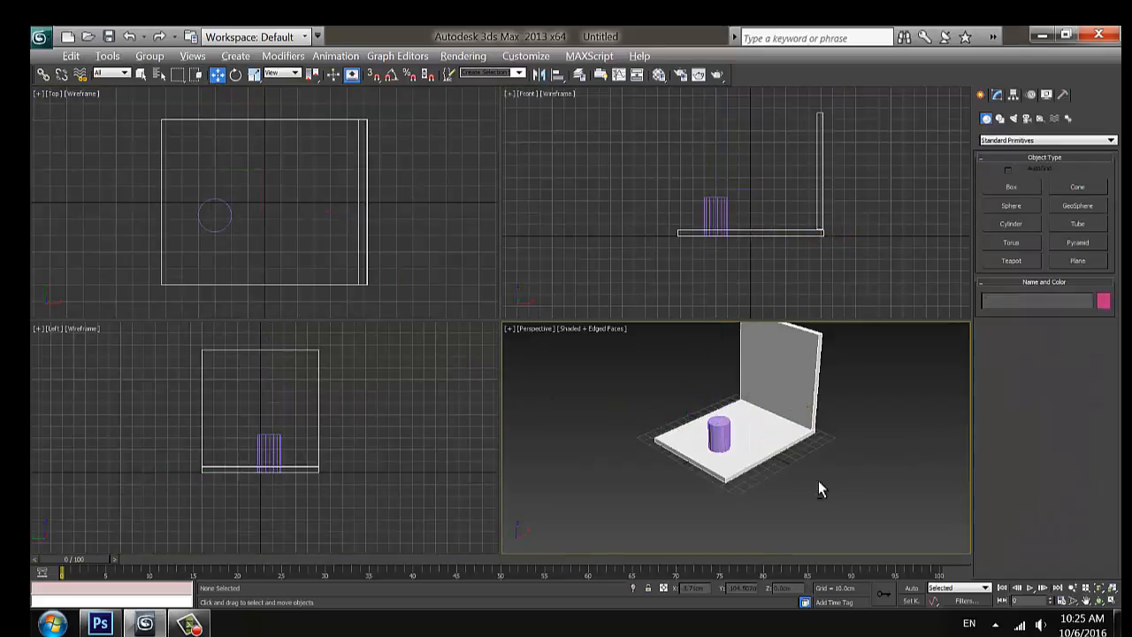
key("alt+w")
left_click(488, 369)
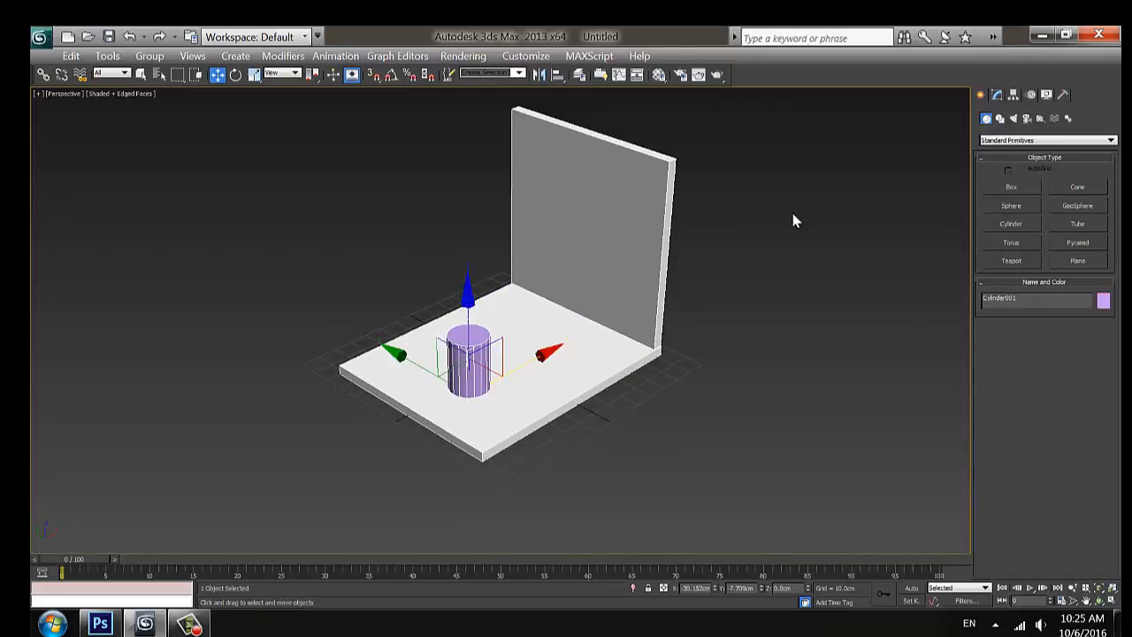
left_click(997, 93)
double_click(1088, 280)
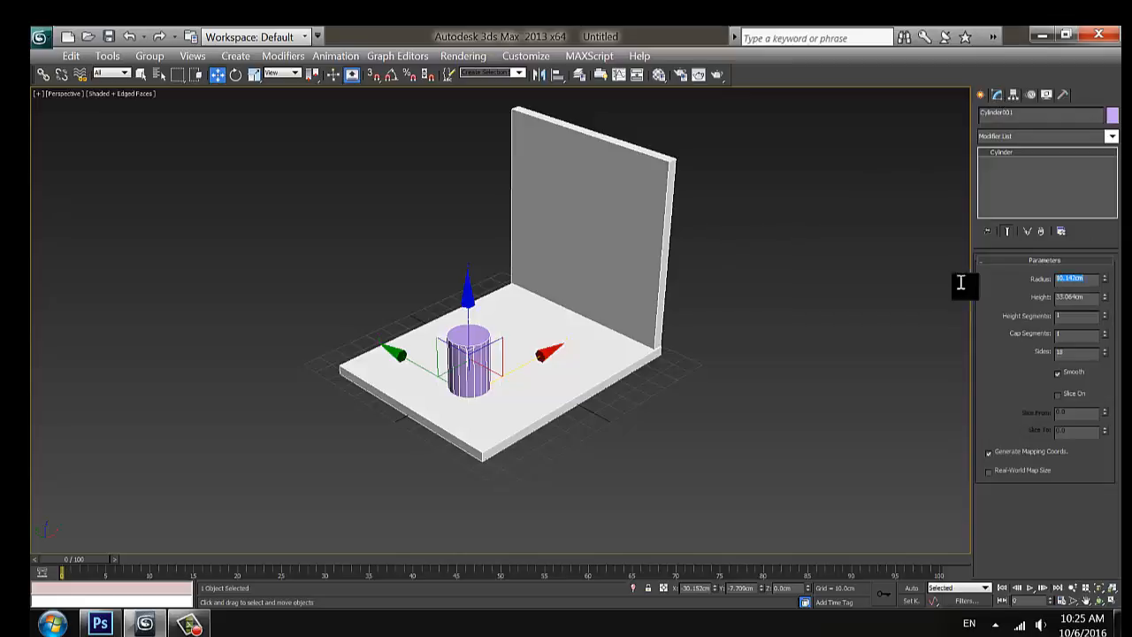
type("5")
key("Tab")
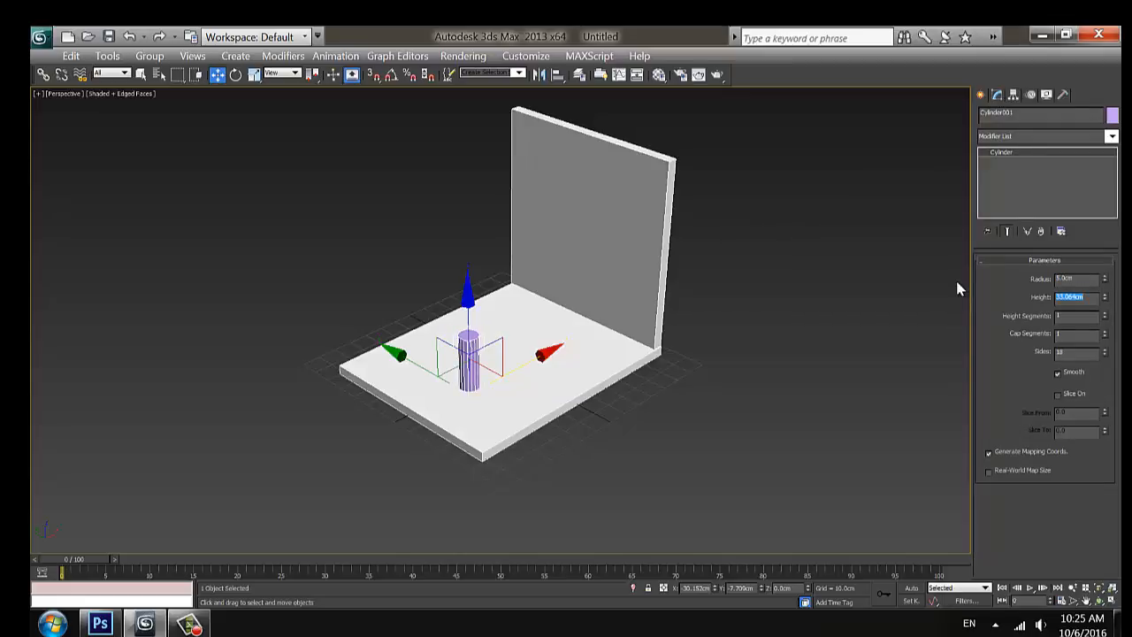
type("100")
key("Return")
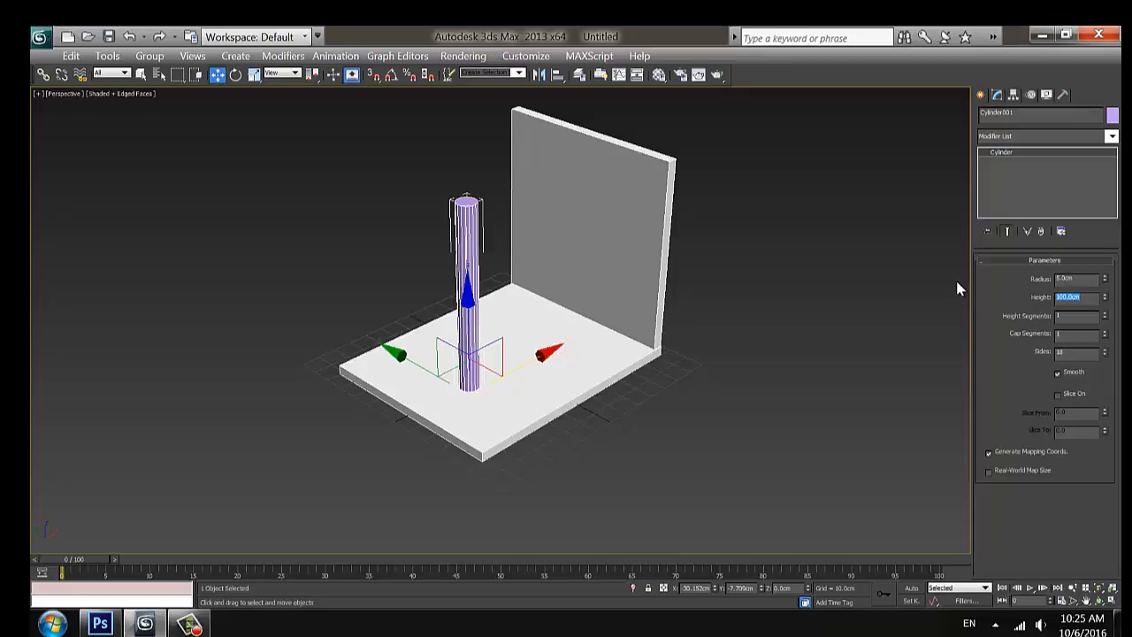
type("75")
key("Return")
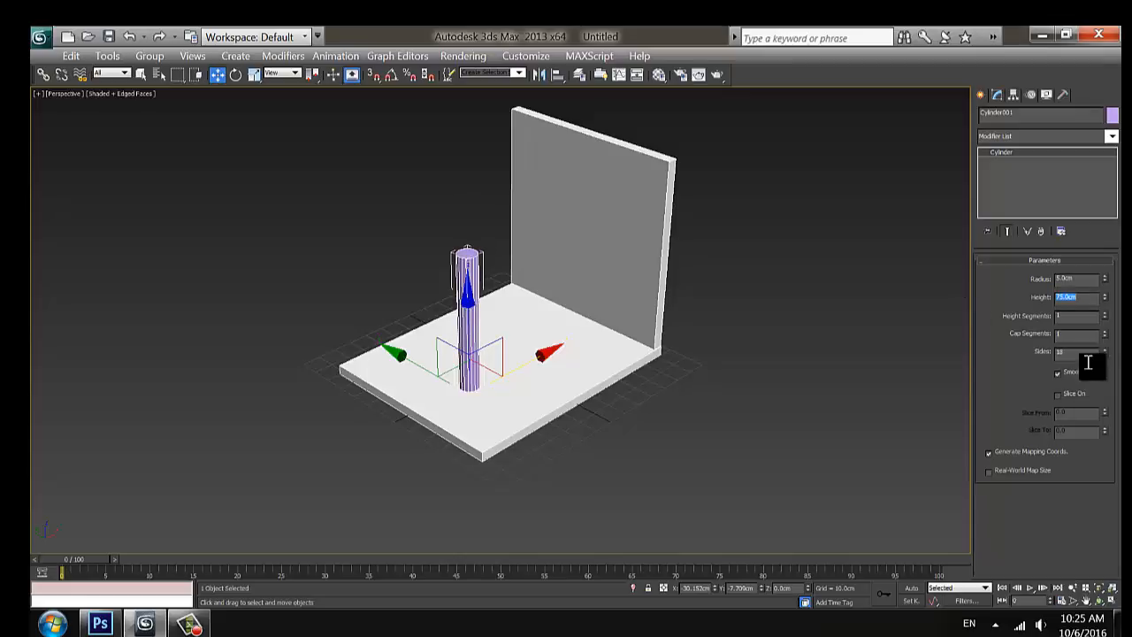
- Raise the cylinder vertically above the floor slab and show all four views
left_click(849, 387)
left_click(467, 301)
left_click(689, 439)
key("alt+w")
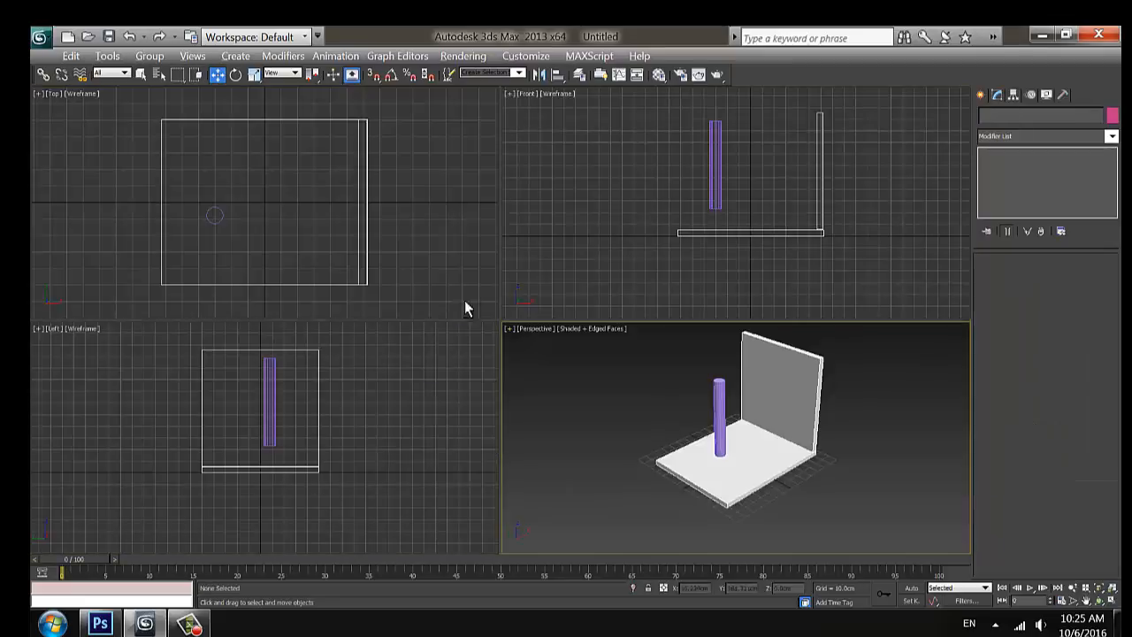
- Move the cylinder in the Top view to the floor slab's upper corner at the end away from the back wall
left_click(303, 232)
key("alt+w")
left_click(417, 344)
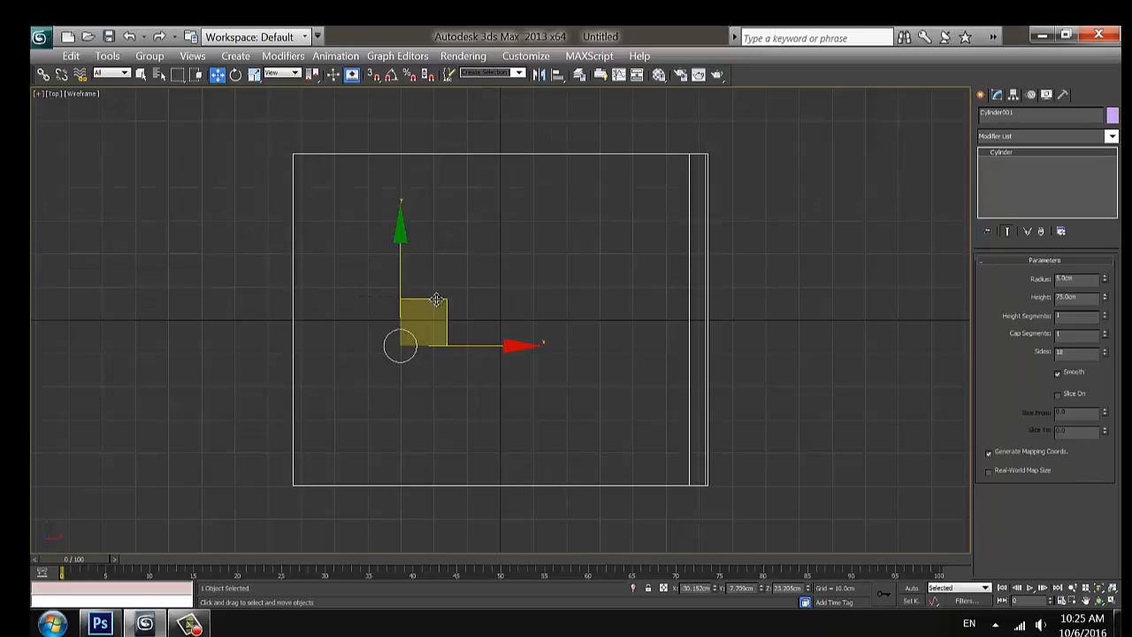
left_click_drag(436, 299, 374, 142)
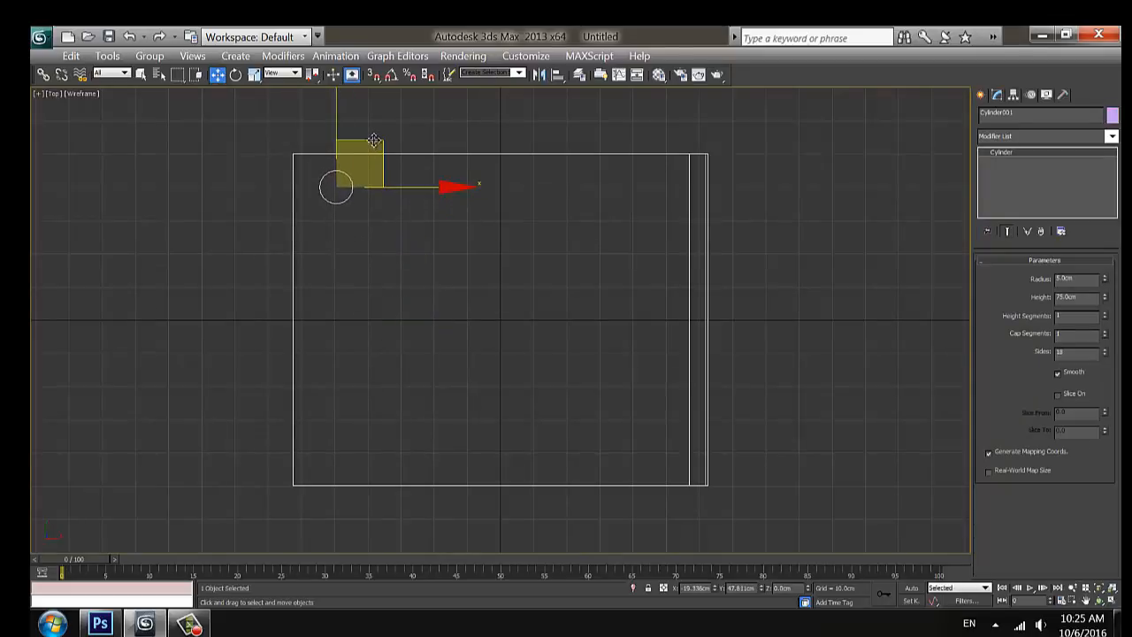
- Clone the cylinder along the X axis into two evenly spaced copies, forming a row of three columns
left_click_drag(407, 187, 534, 195, "shift")
left_click(616, 332)
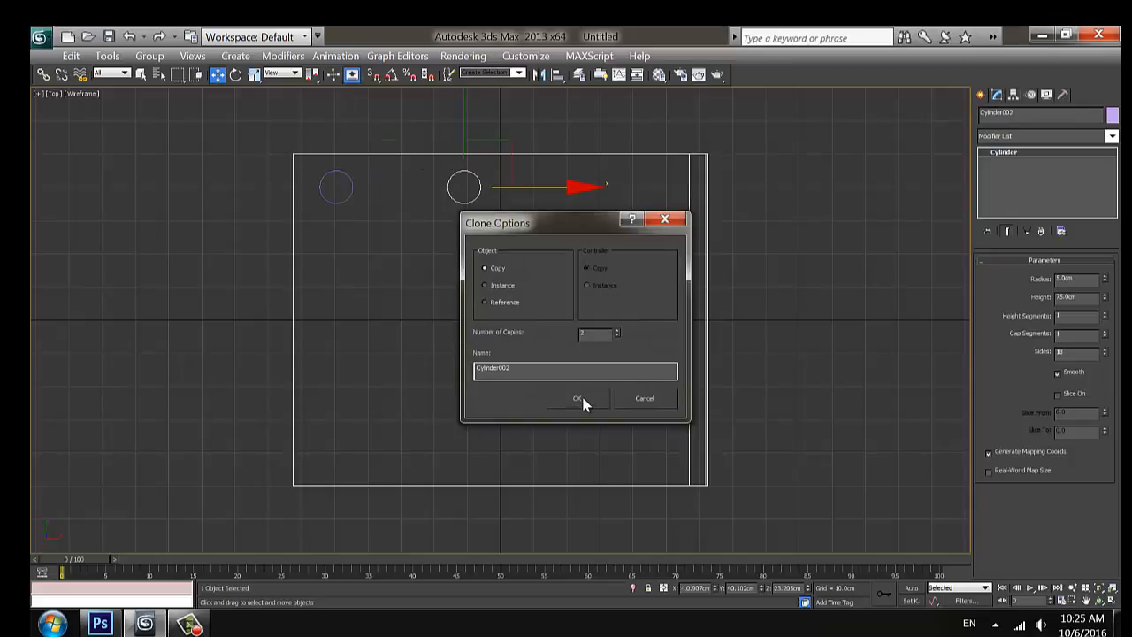
left_click(581, 399)
- Copy the row of three columns once along the Y axis to the opposite long edge of the floor slab
left_click(572, 311)
left_click_drag(340, 185, 579, 218)
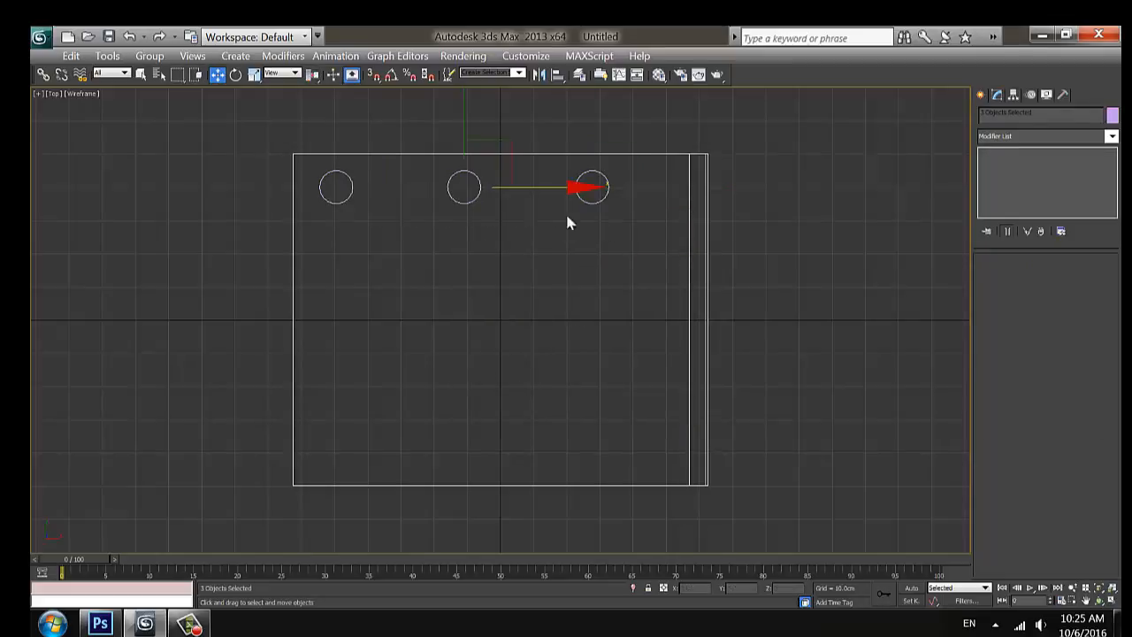
left_click_drag(465, 141, 470, 402, "shift")
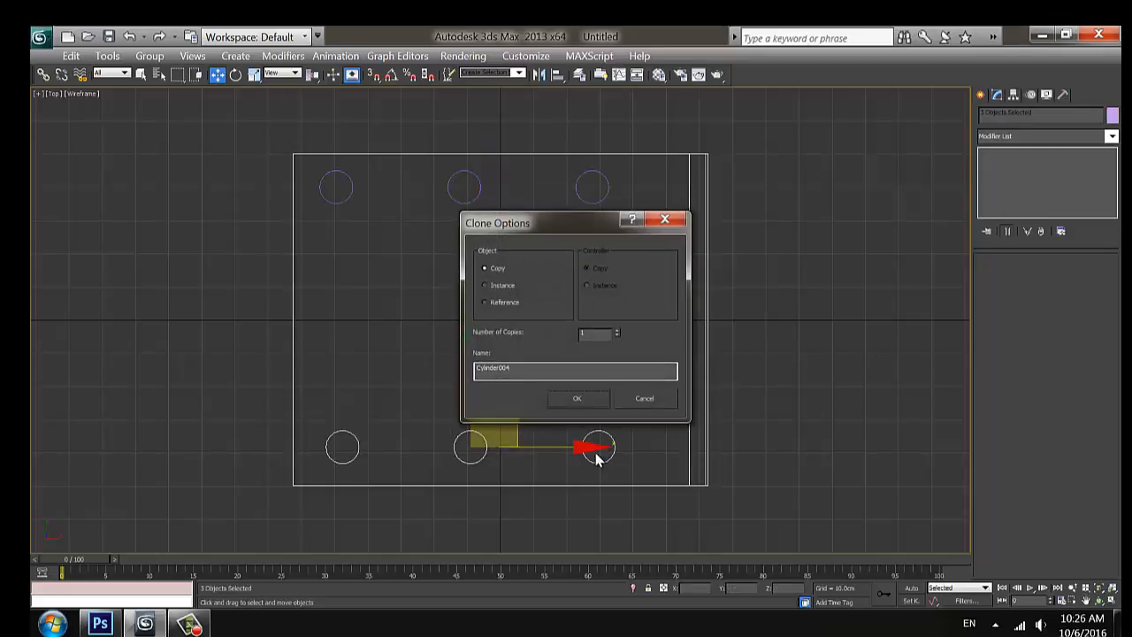
left_click(571, 399)
left_click(742, 513)
key("alt+w")
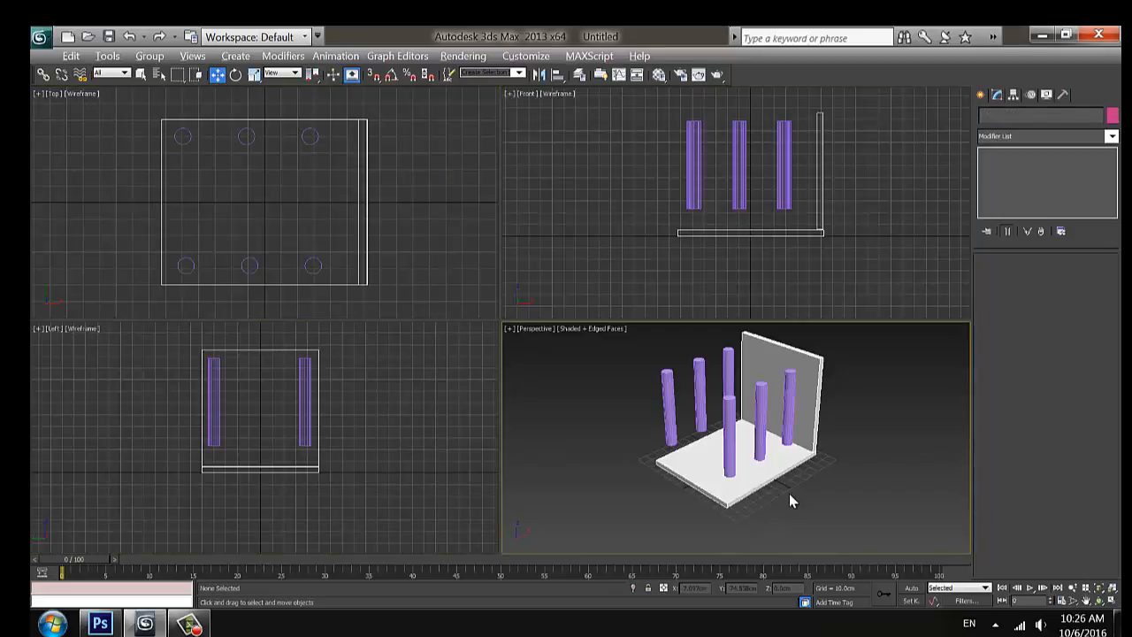
- Lower all six columns in the Front view until their bases rest on the top of the floor slab
key("alt+w")
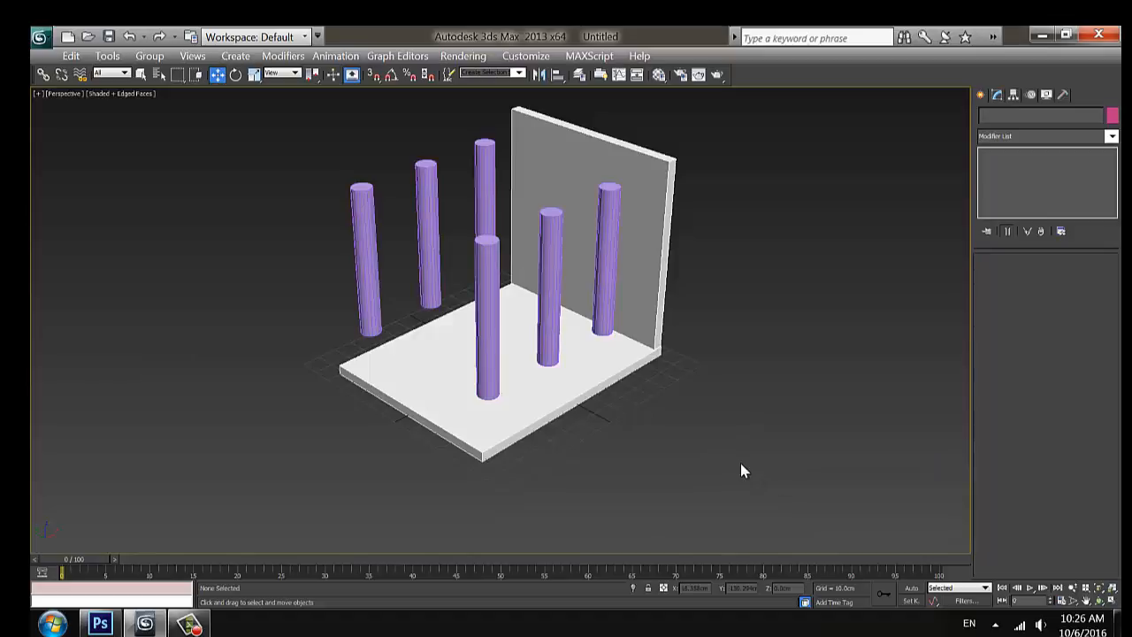
key("alt+w")
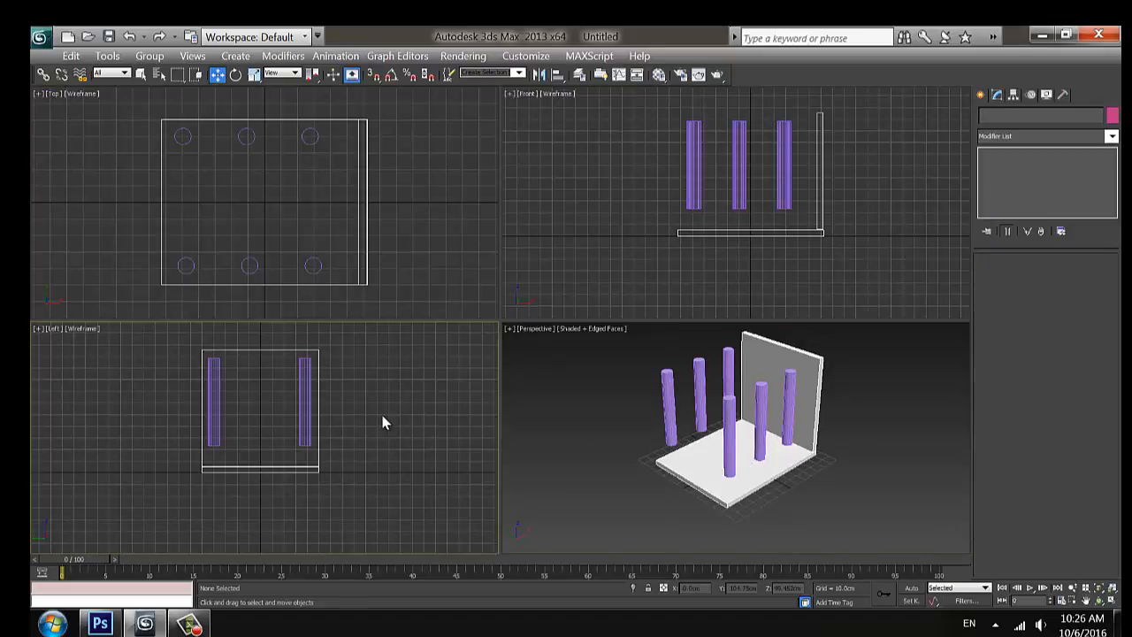
left_click_drag(648, 113, 800, 168)
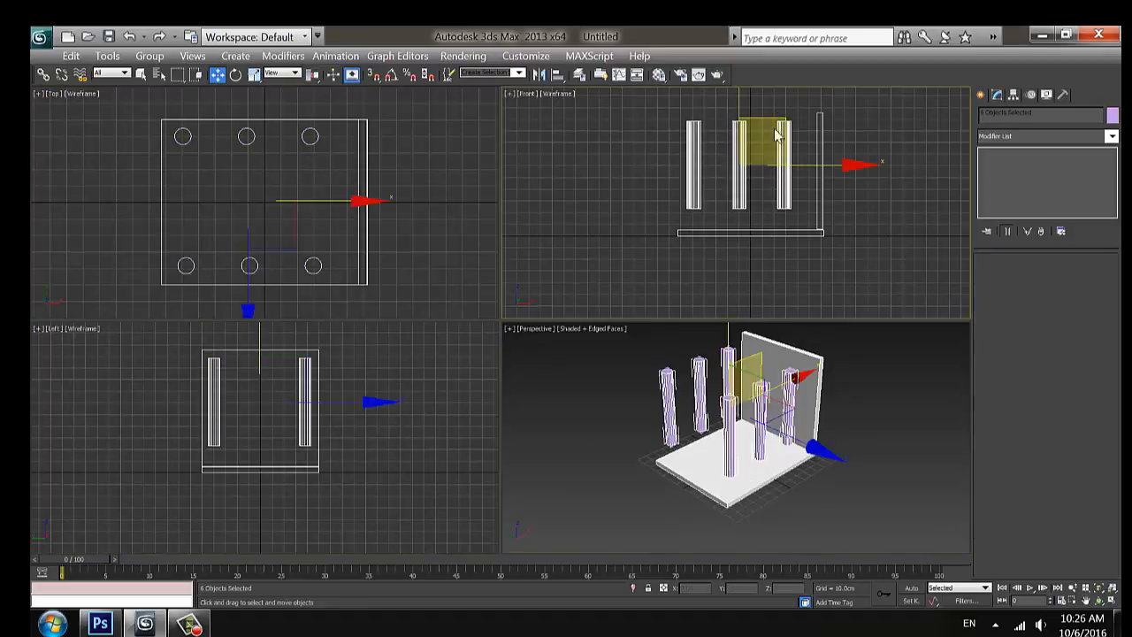
left_click_drag(741, 114, 744, 130)
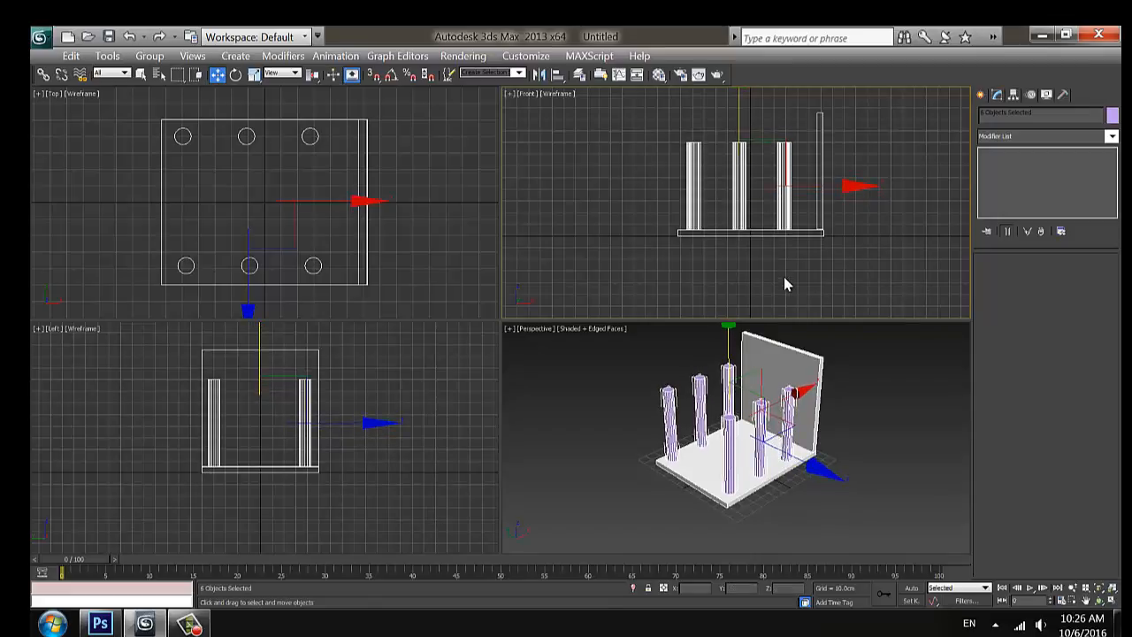
left_click(844, 444)
key("alt+w")
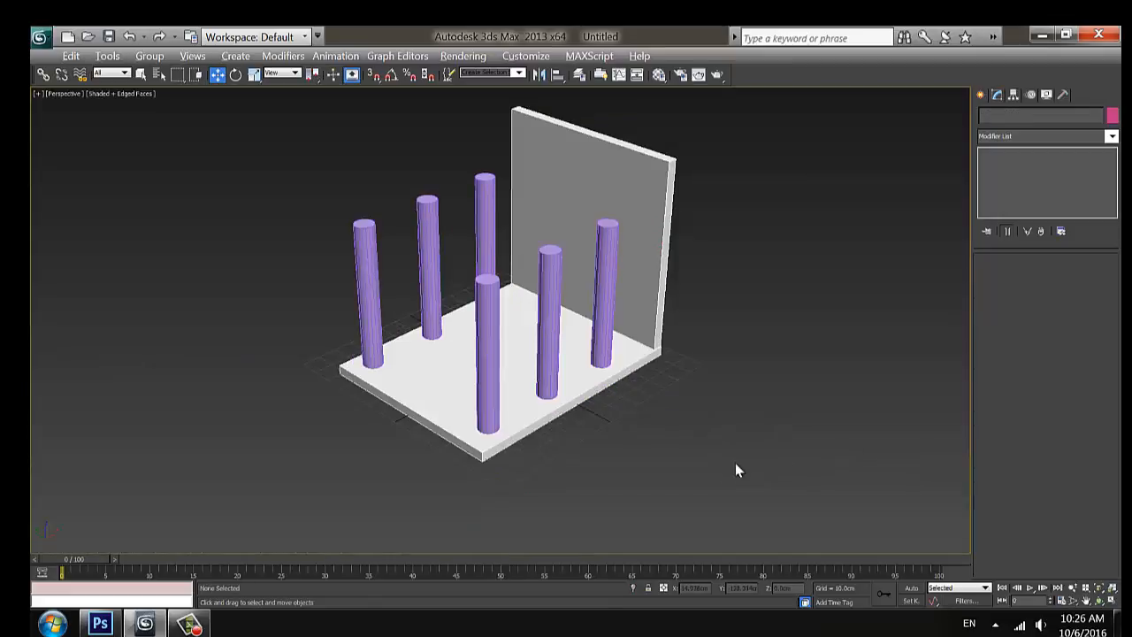
- Clone the floor slab in place as an independent copy
middle_click_drag(371, 460, 483, 450, "alt")
scroll(525, 421, "up", 3)
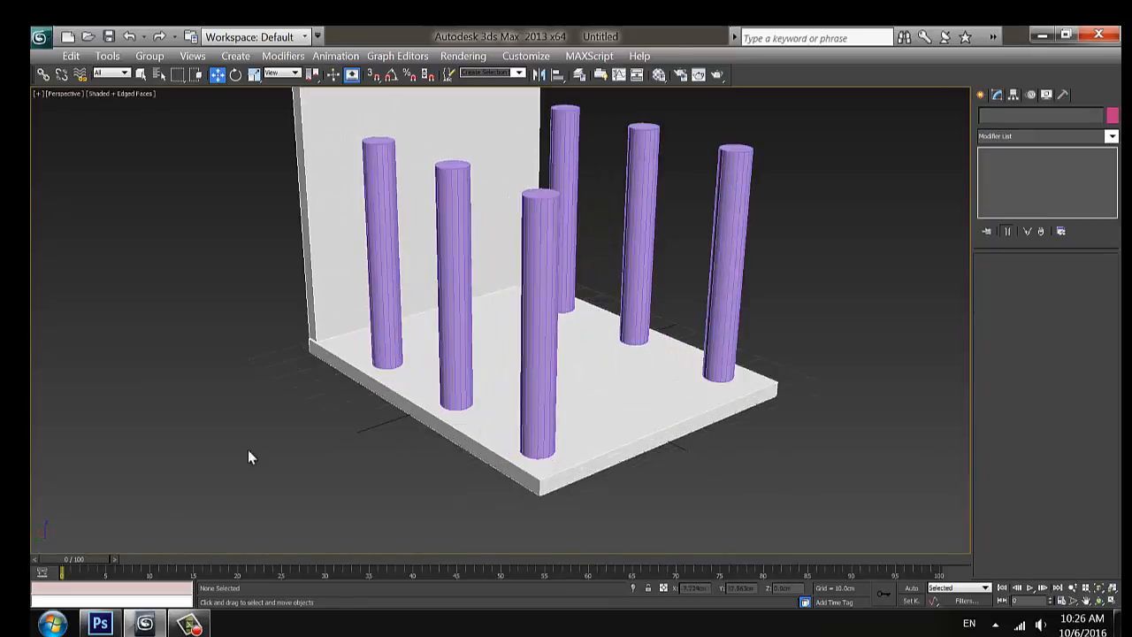
middle_click_drag(528, 335, 520, 345)
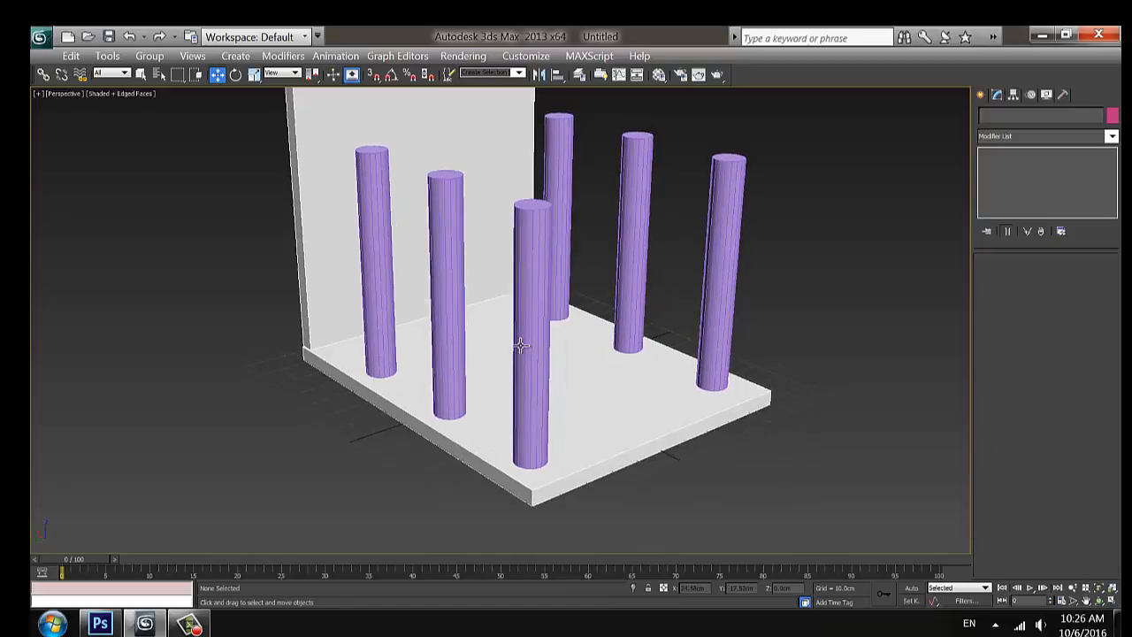
left_click(606, 397)
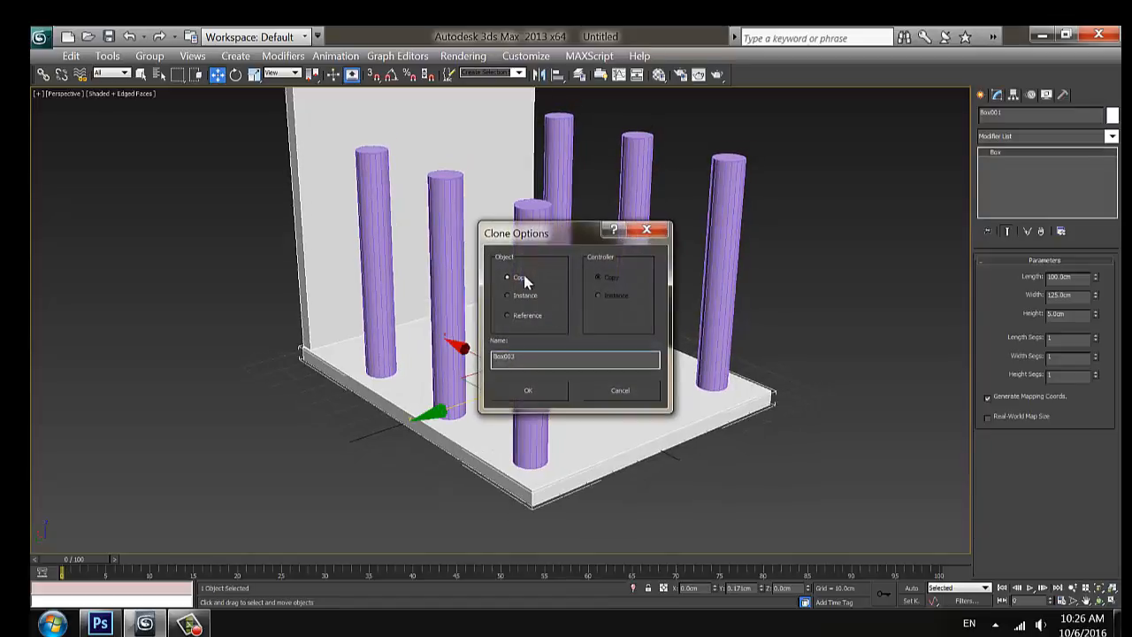
left_click(529, 391)
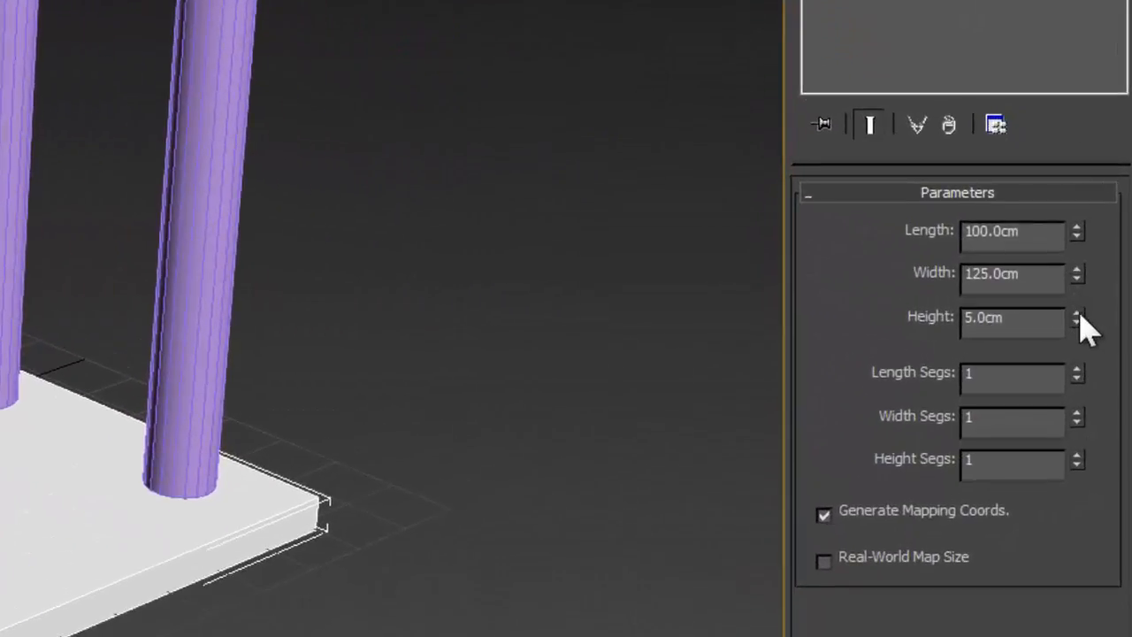
- Set the copied box's height to 25 cm
left_click(1094, 310)
left_click_drag(1076, 318, 1041, 321)
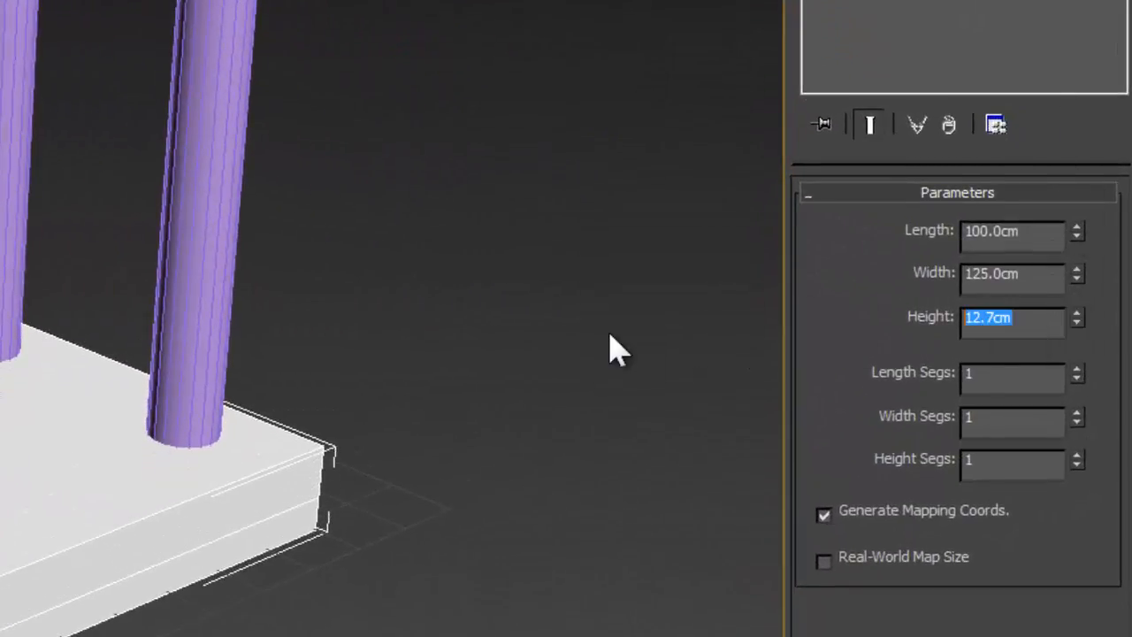
type("25")
key("Return")
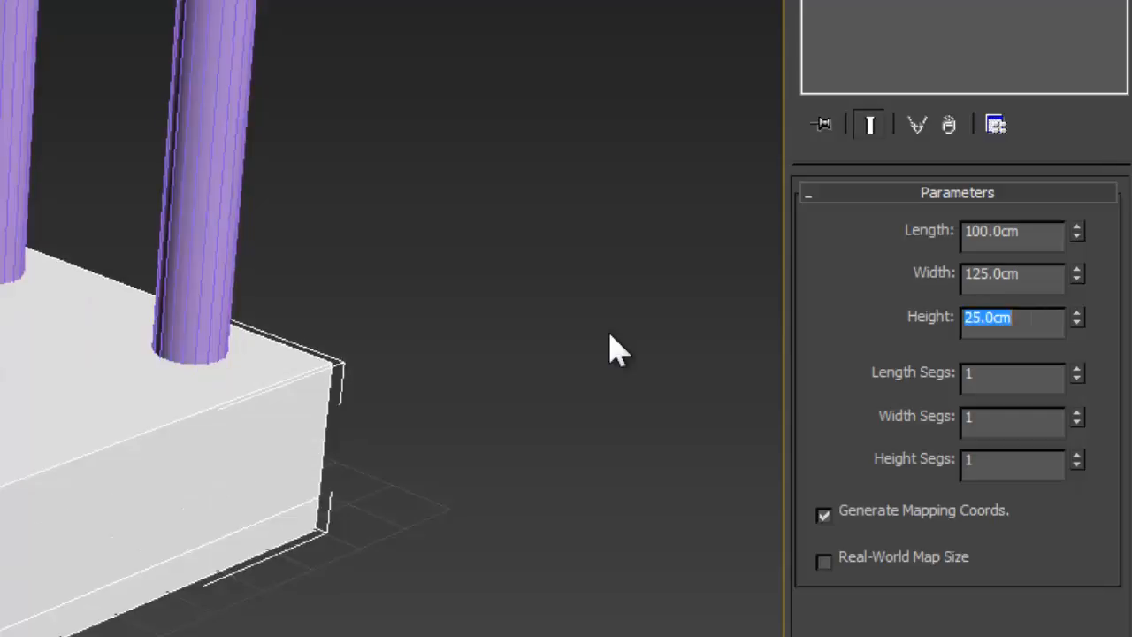
- Set the copied box's length to 20 cm and its width to 30 cm
left_click(1046, 231)
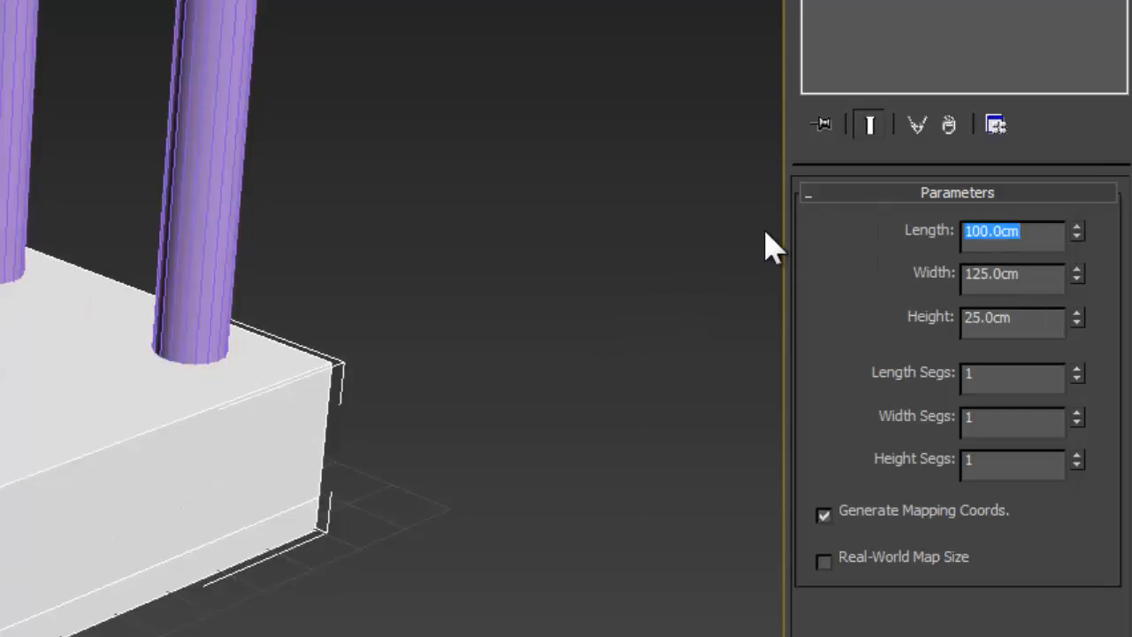
type("20")
key("Tab")
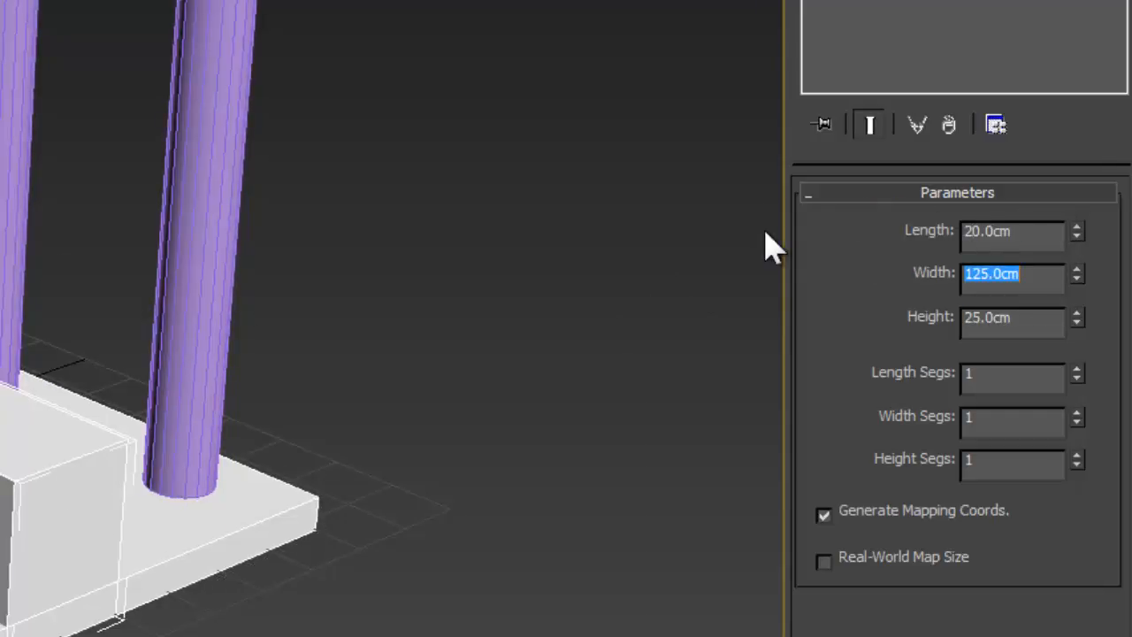
type("30")
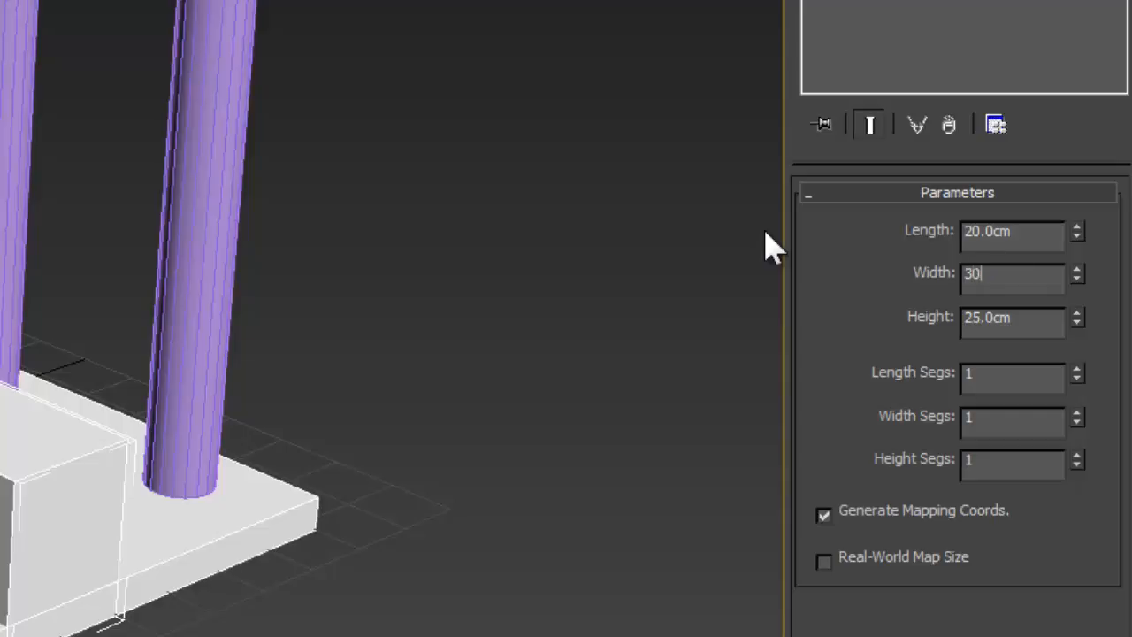
key("Return")
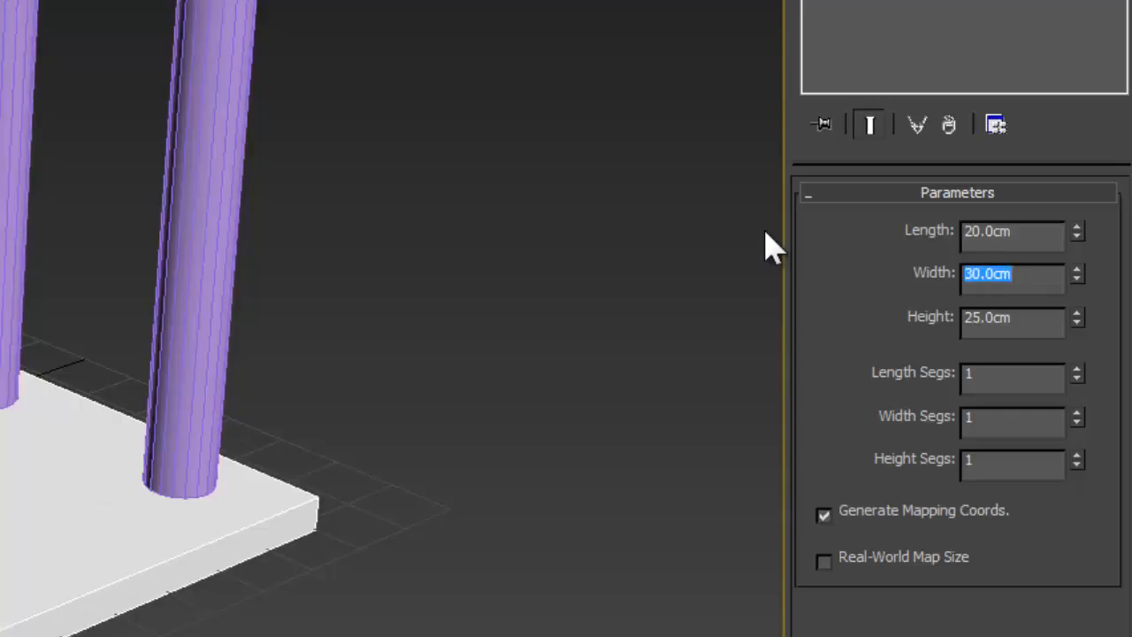
- Set the copied box's length to 35 cm and its width to 20 cm
left_click(1043, 233)
type("35")
key("Tab")
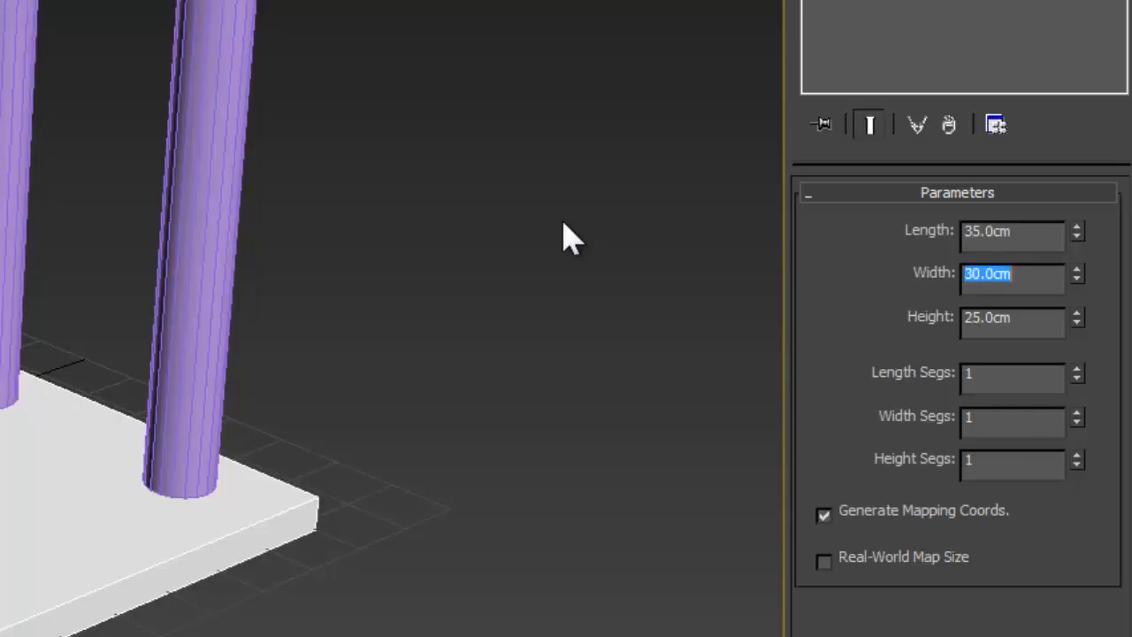
type("15")
key("Return")
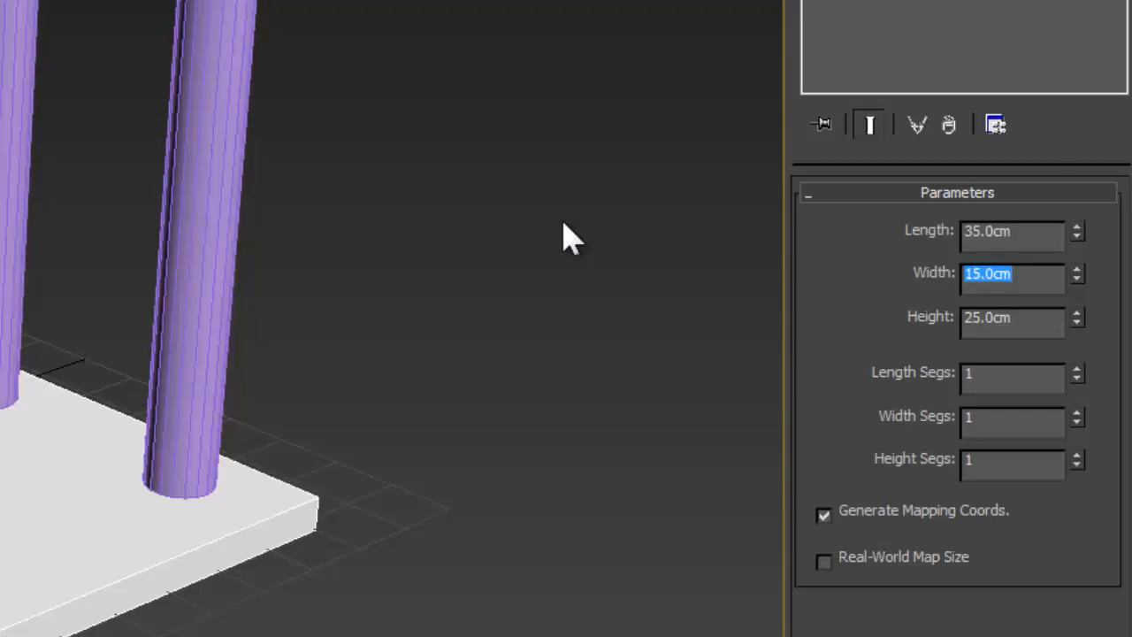
type("20")
key("Return")
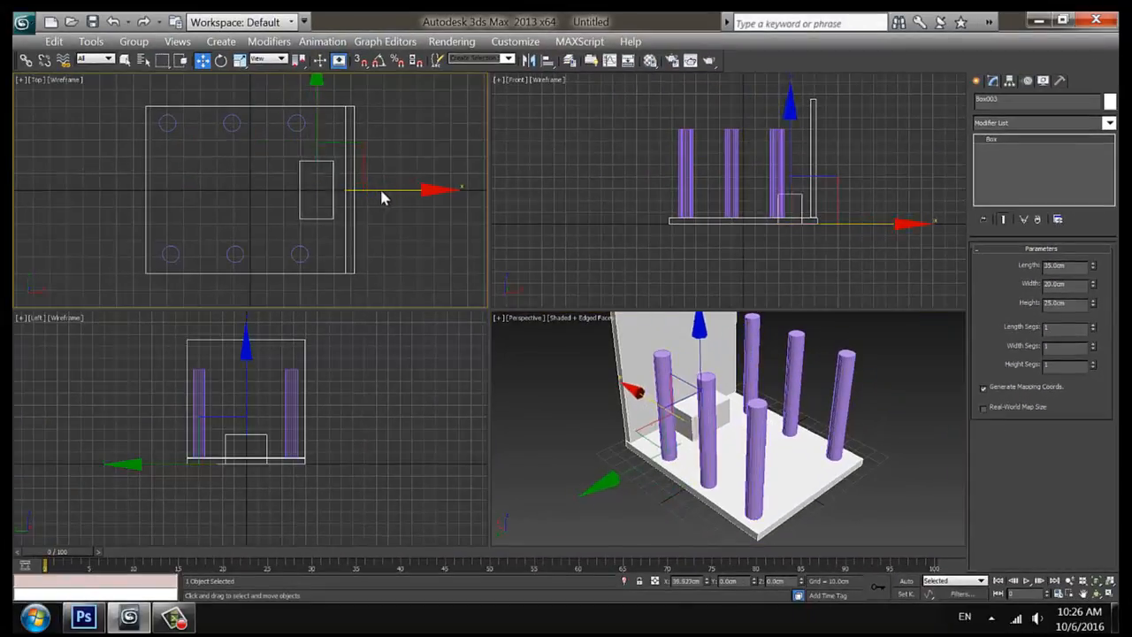
- Move the small box along the X axis until it sits against the back wall, and check it in the Perspective view
left_click_drag(382, 198, 395, 198)
left_click(576, 452)
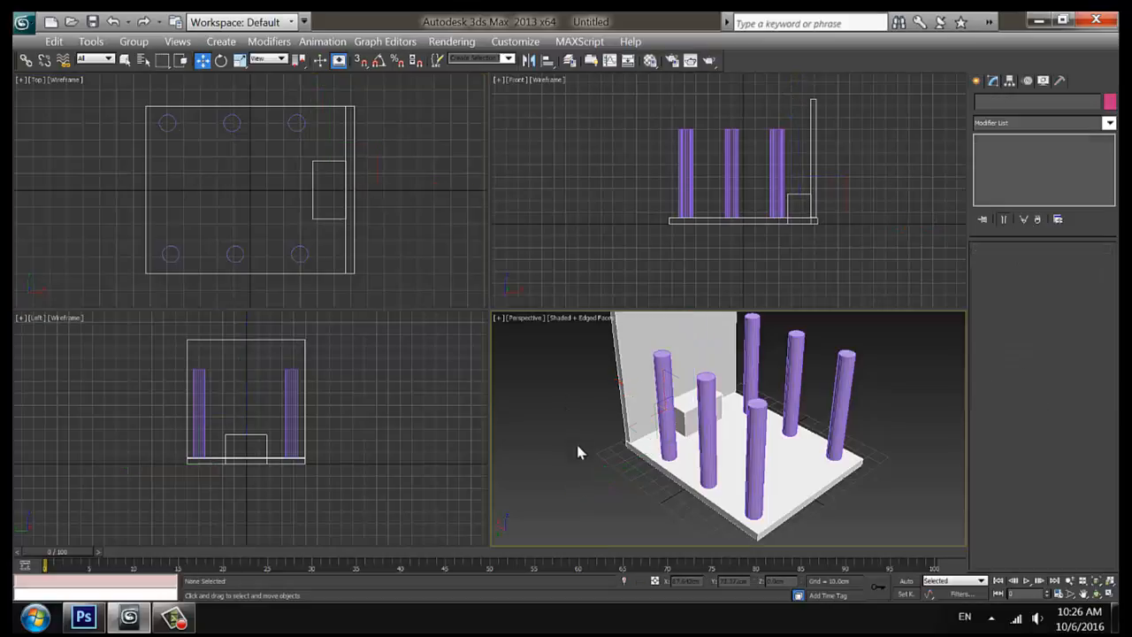
key("alt+w")
middle_click_drag(508, 434, 490, 405, "alt")
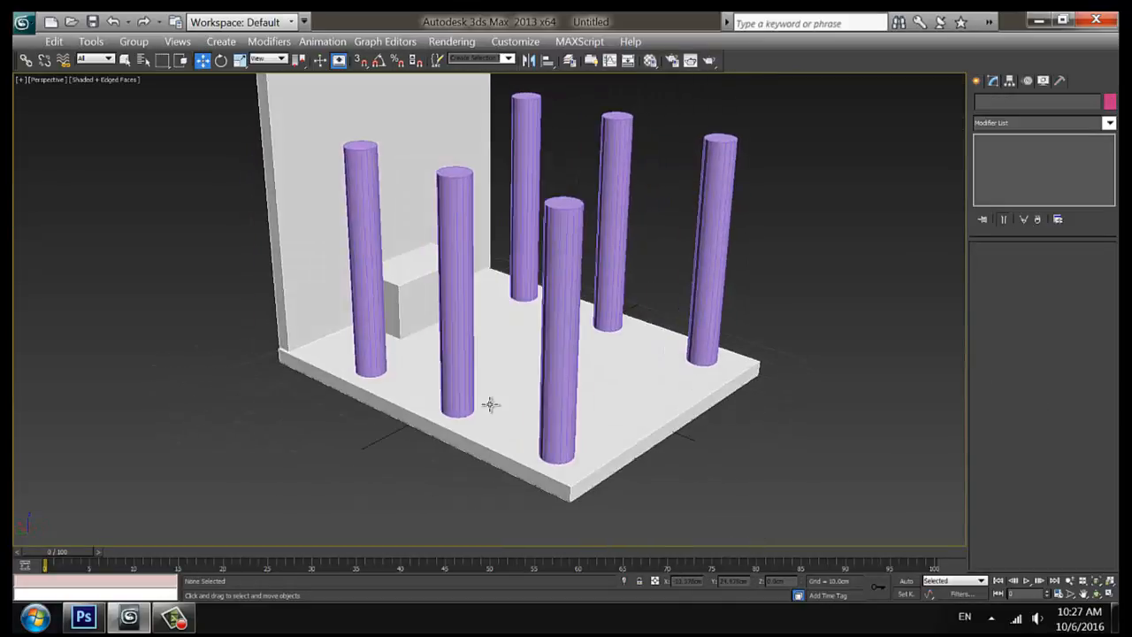
middle_click_drag(347, 338, 412, 381)
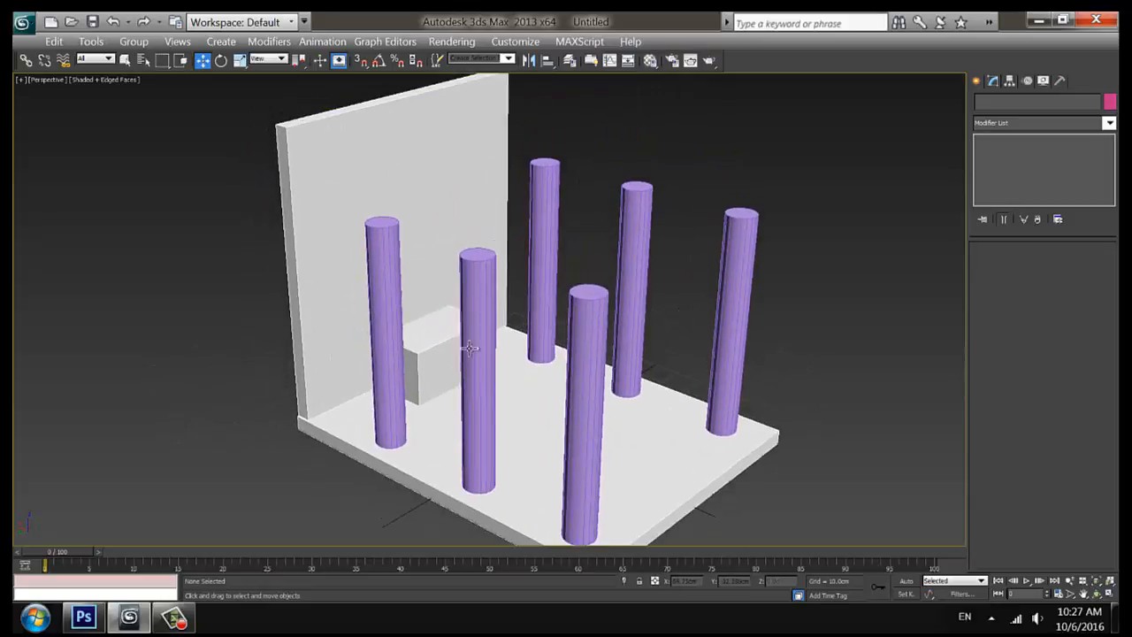
middle_click_drag(452, 322, 433, 331, "alt")
scroll(447, 282, "up", 3)
scroll(448, 279, "down", 3)
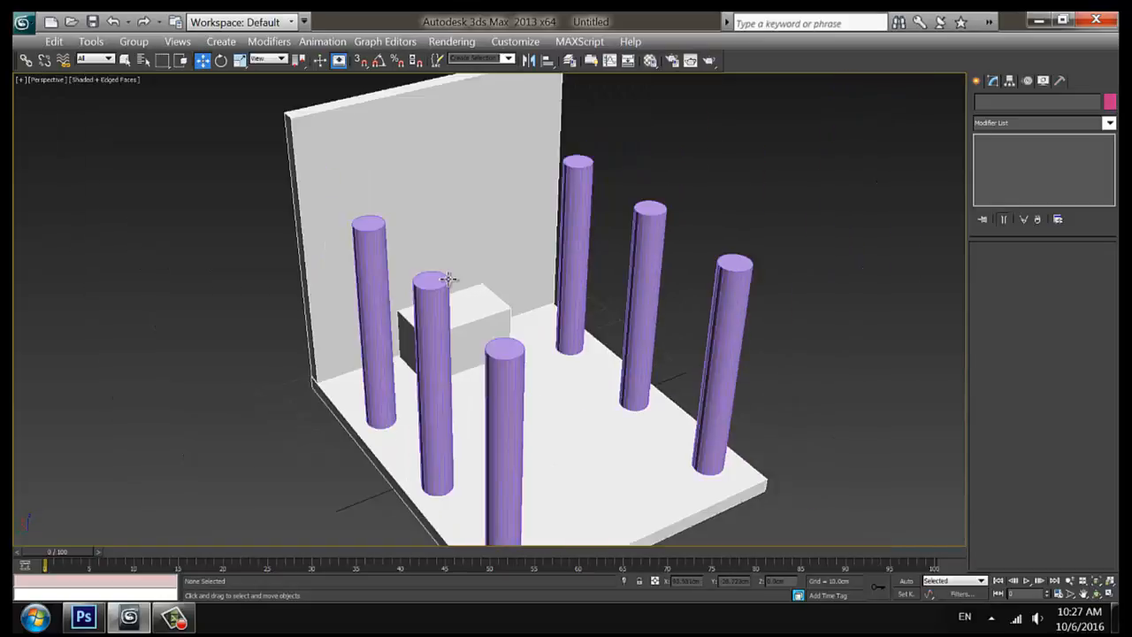
- Invert the back wall's selection in the scene object list and hide everything except the wall
scroll(448, 279, "down", 4)
left_click(434, 243)
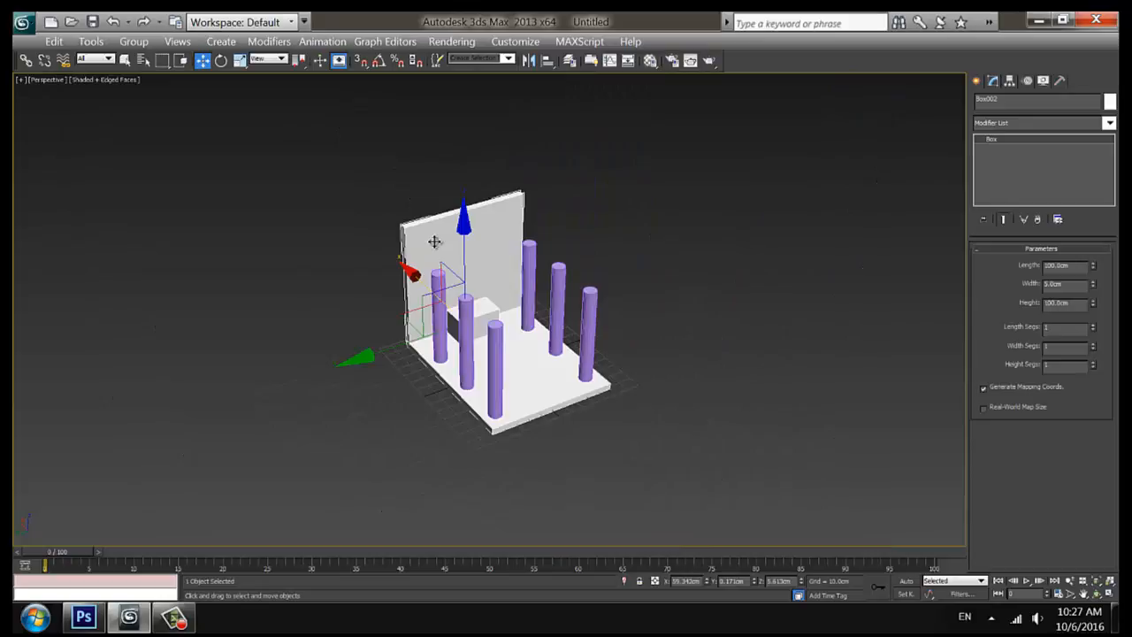
left_click(144, 62)
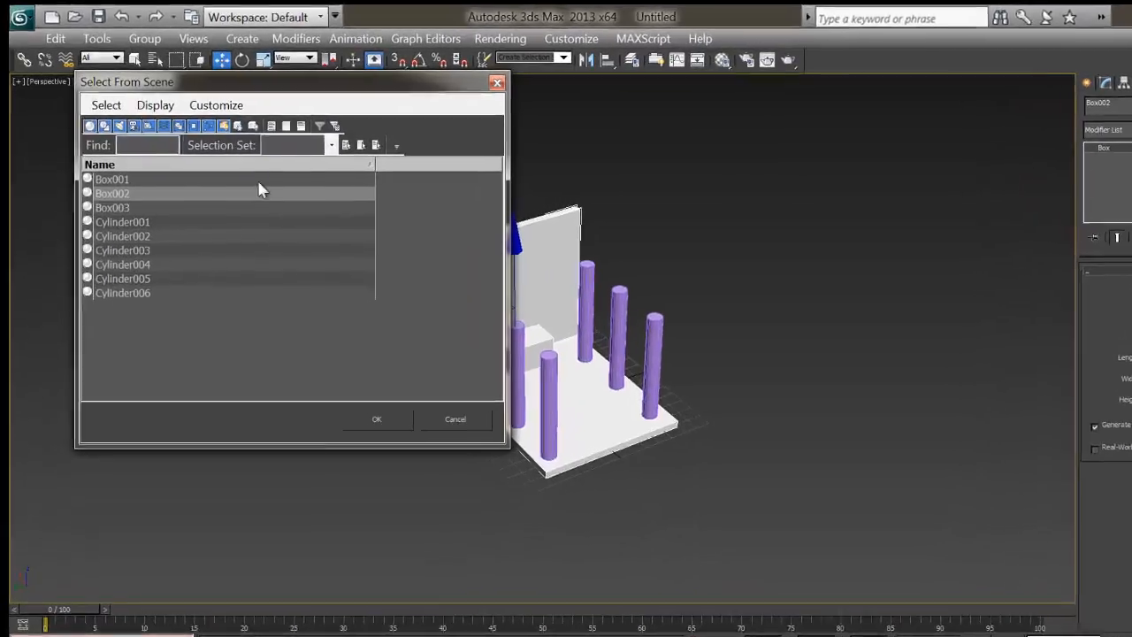
left_click(100, 102)
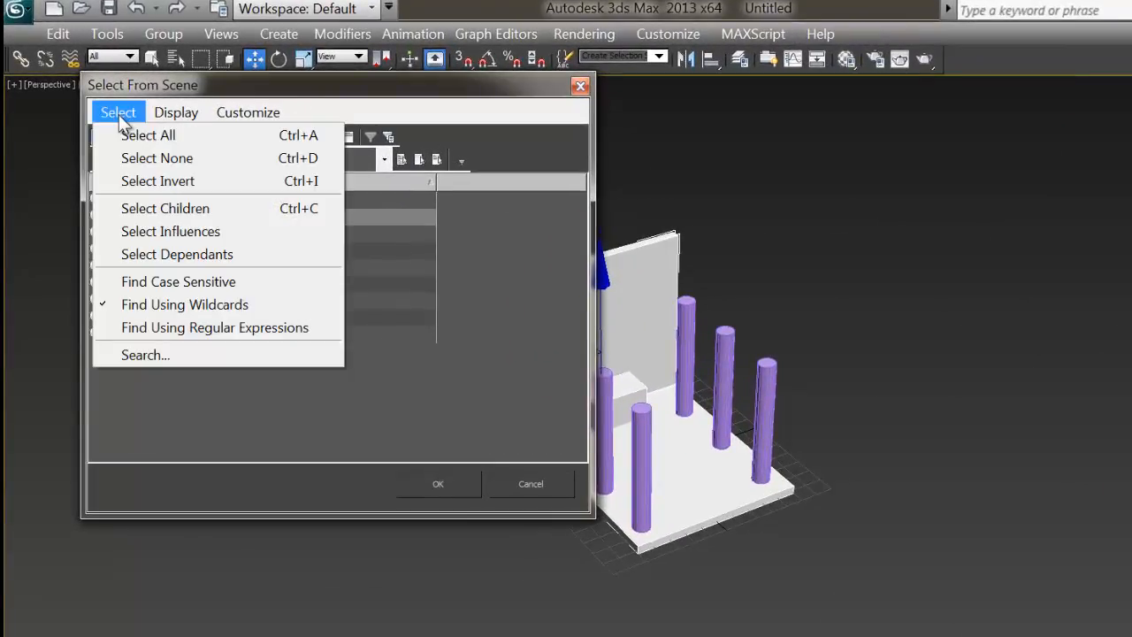
left_click(147, 180)
left_click(462, 478)
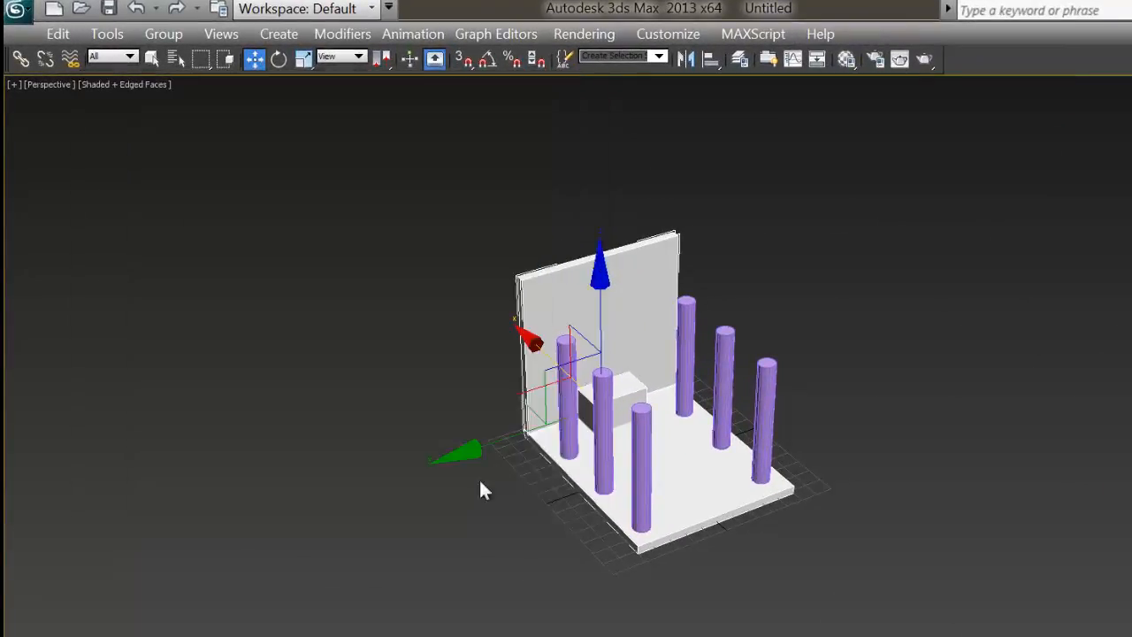
right_click(601, 433)
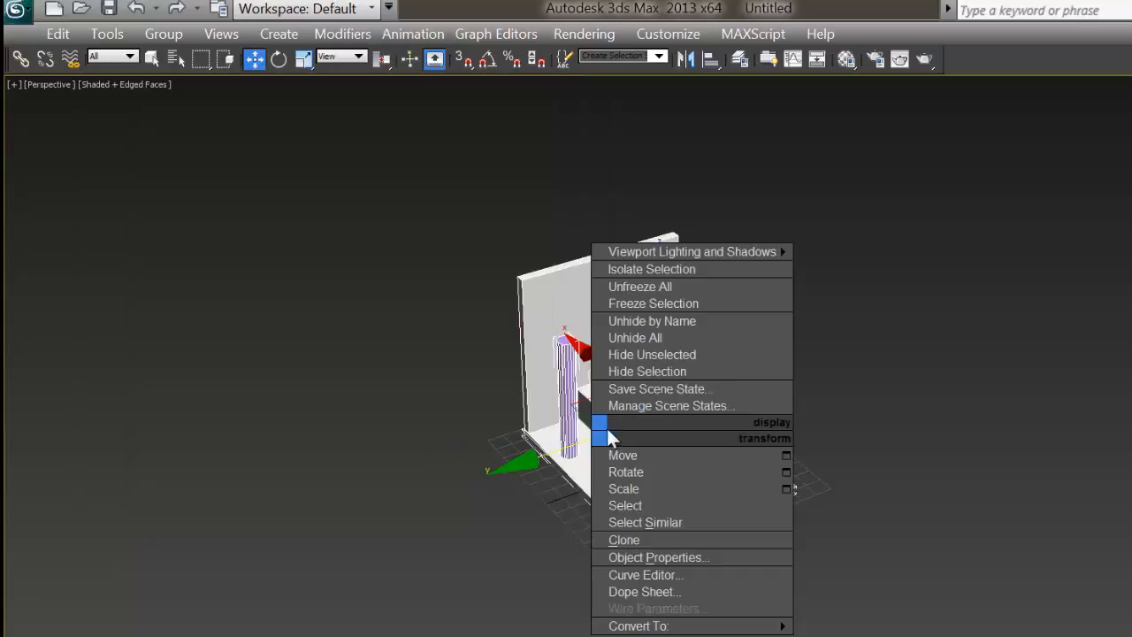
left_click(631, 371)
scroll(703, 420, "up", 3)
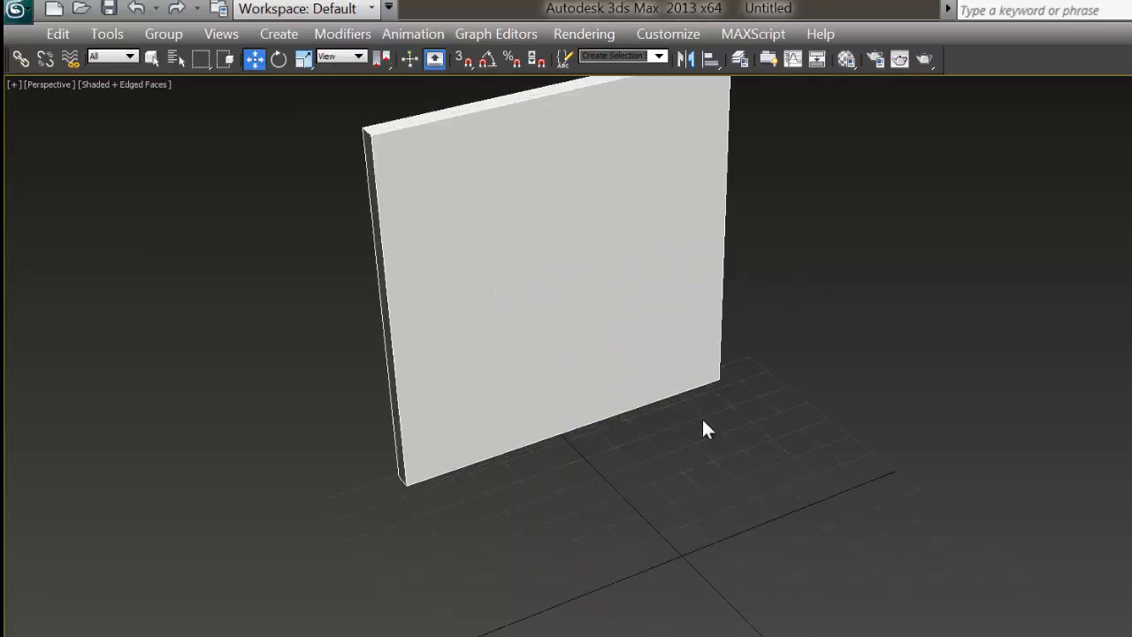
scroll(594, 374, "up", 1)
middle_click_drag(594, 375, 609, 503)
middle_click_drag(519, 510, 521, 455, "alt")
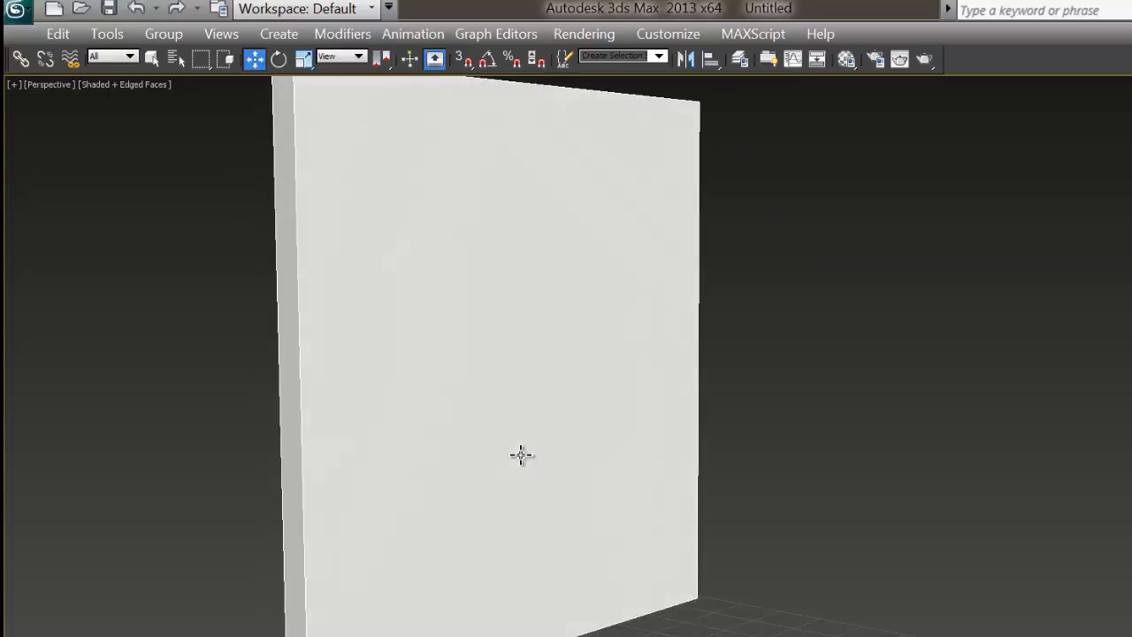
left_click(503, 399)
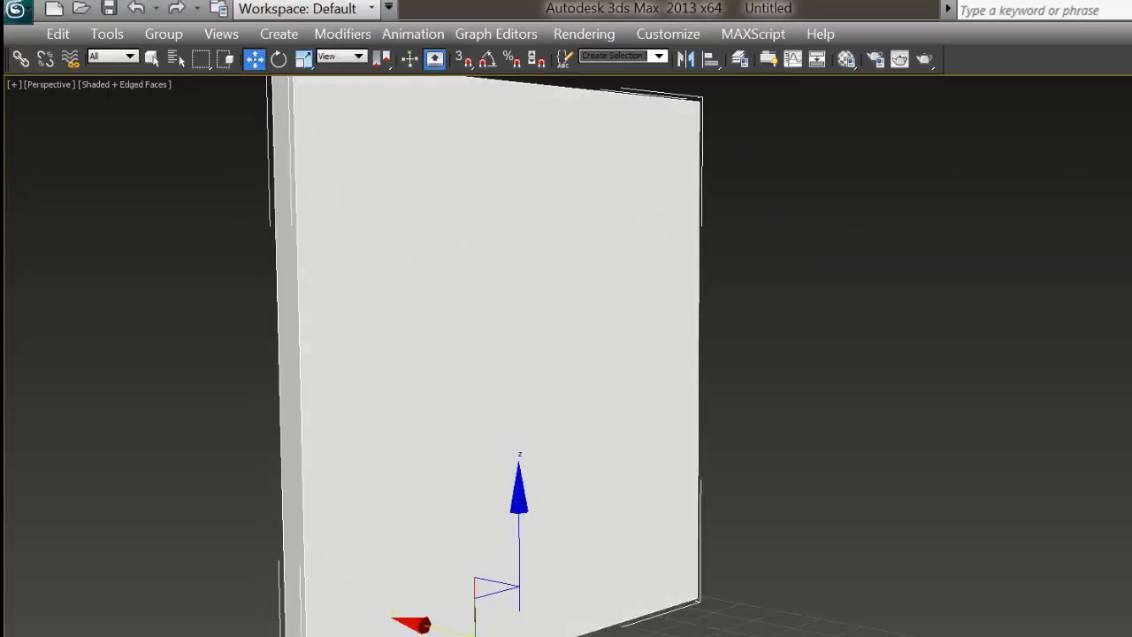
key("q")
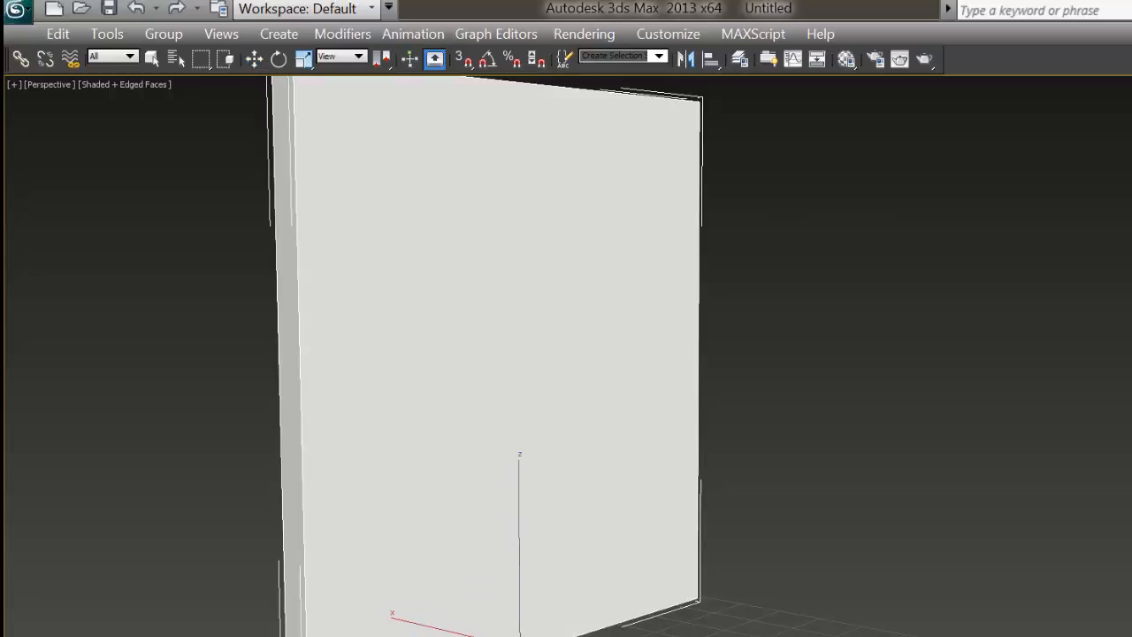
left_click_drag(351, 250, 486, 326)
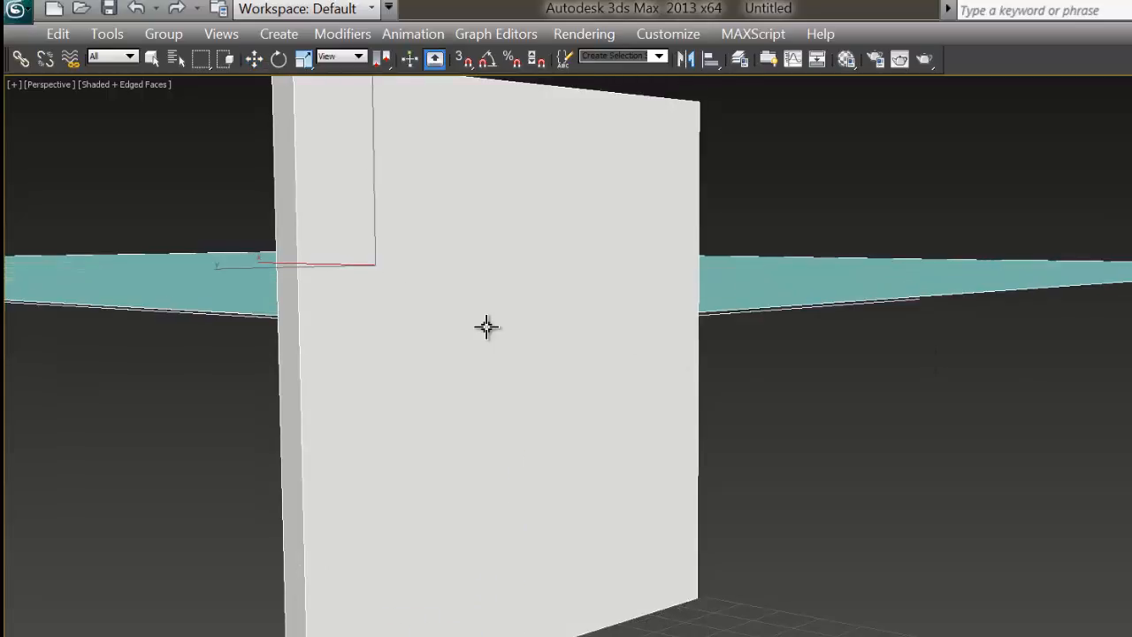
right_click(487, 326)
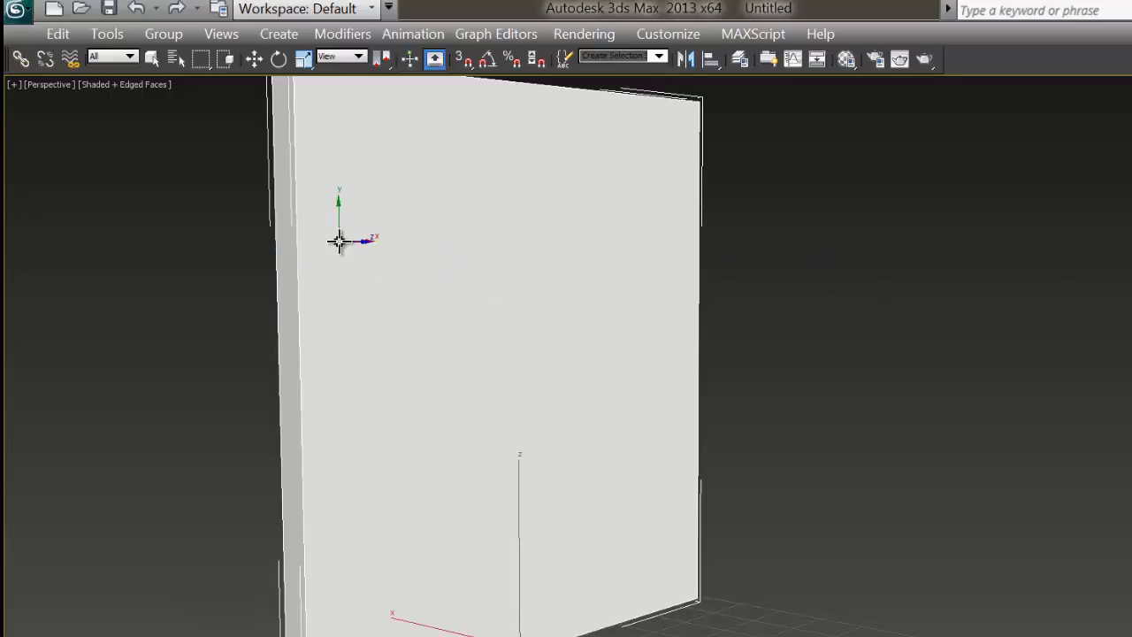
left_click_drag(328, 240, 509, 377)
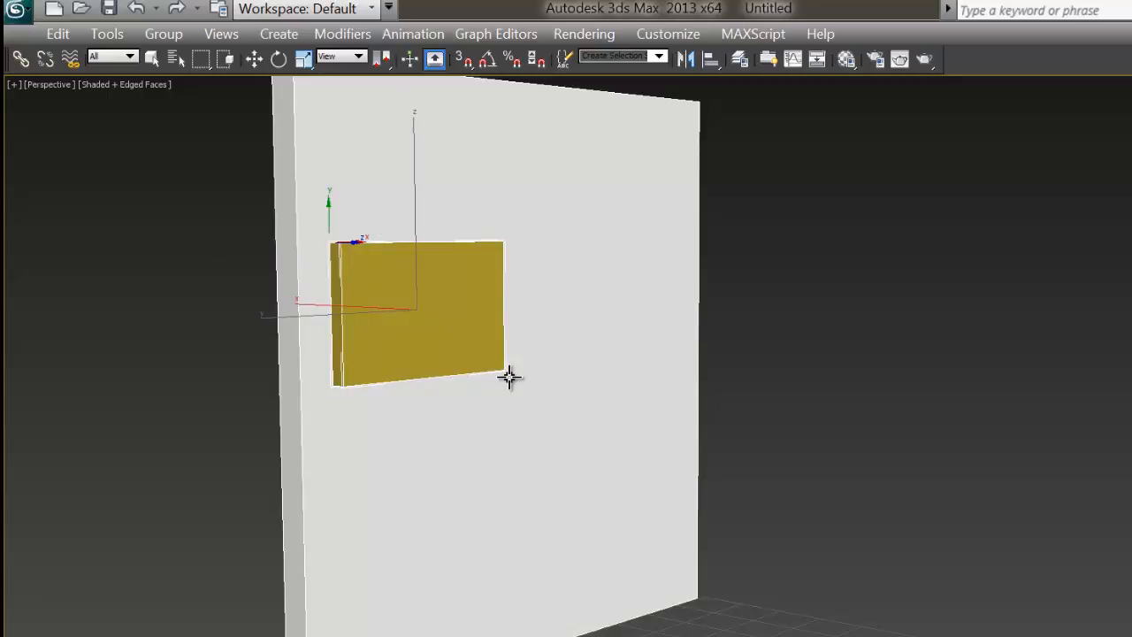
left_click(509, 377)
key("ctrl+z")
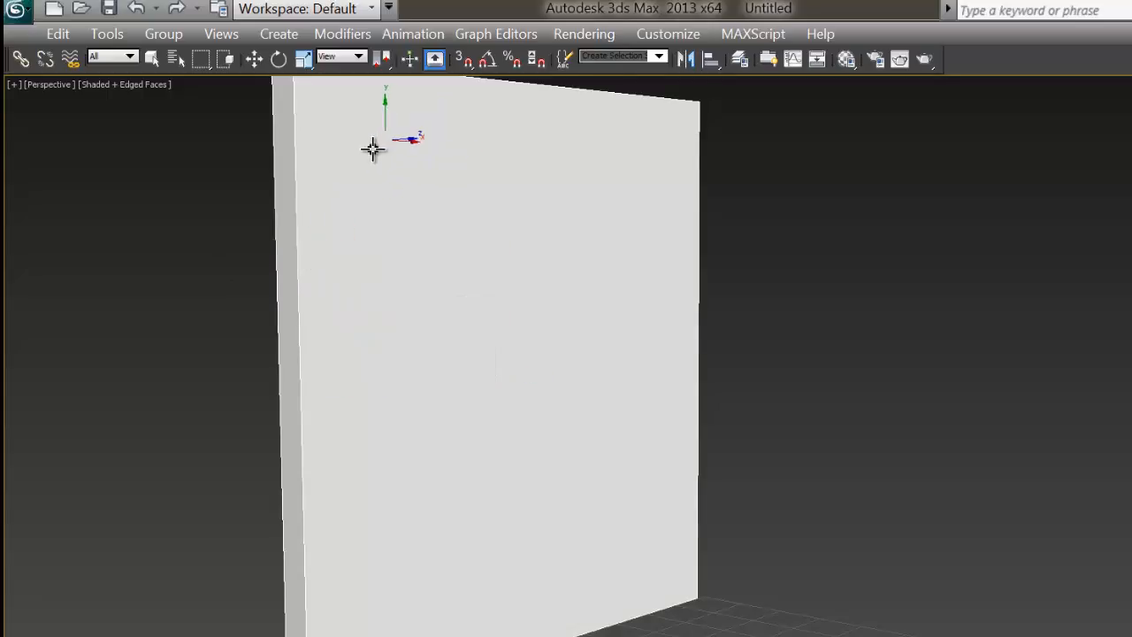
- Draw an upright panel box about 36.6 cm tall, 24.8 cm wide and 0.8 cm thick on the wall's upper left face
left_click_drag(324, 183, 453, 413)
left_click(453, 413)
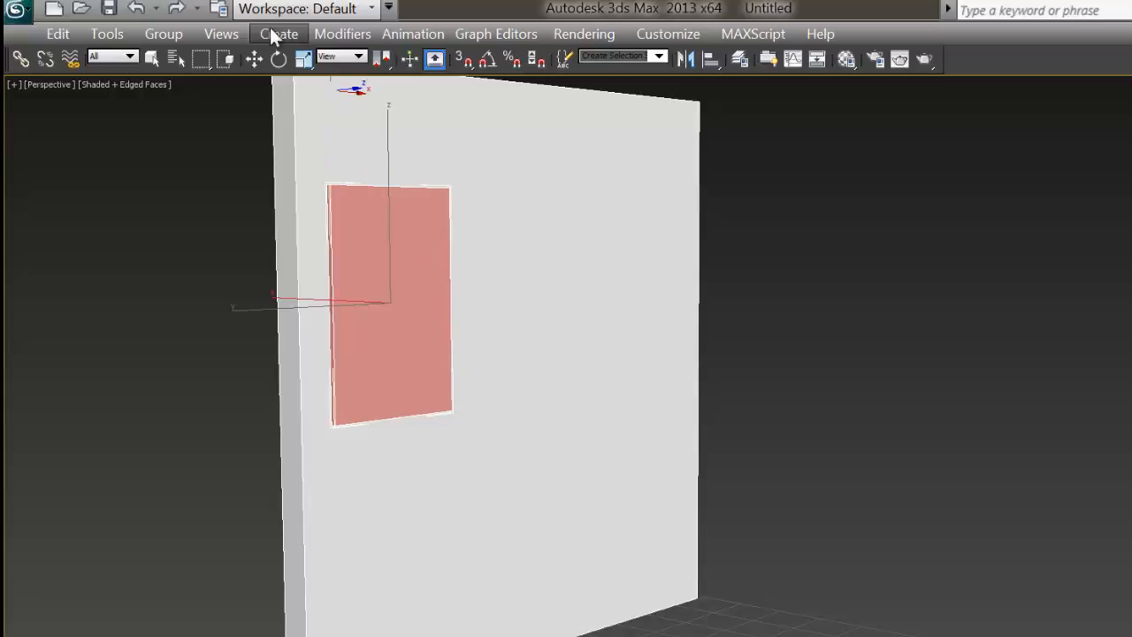
left_click(254, 56)
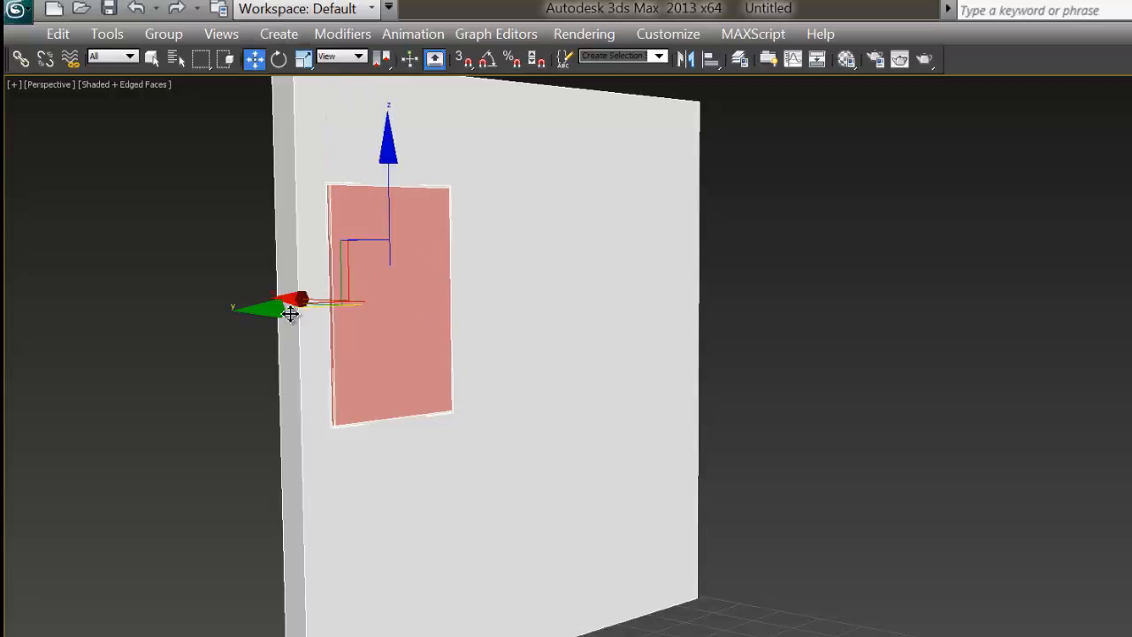
- Clone the panel twice along the Y axis in the Top view, making a row of three, and return to the Perspective view
key("alt+w")
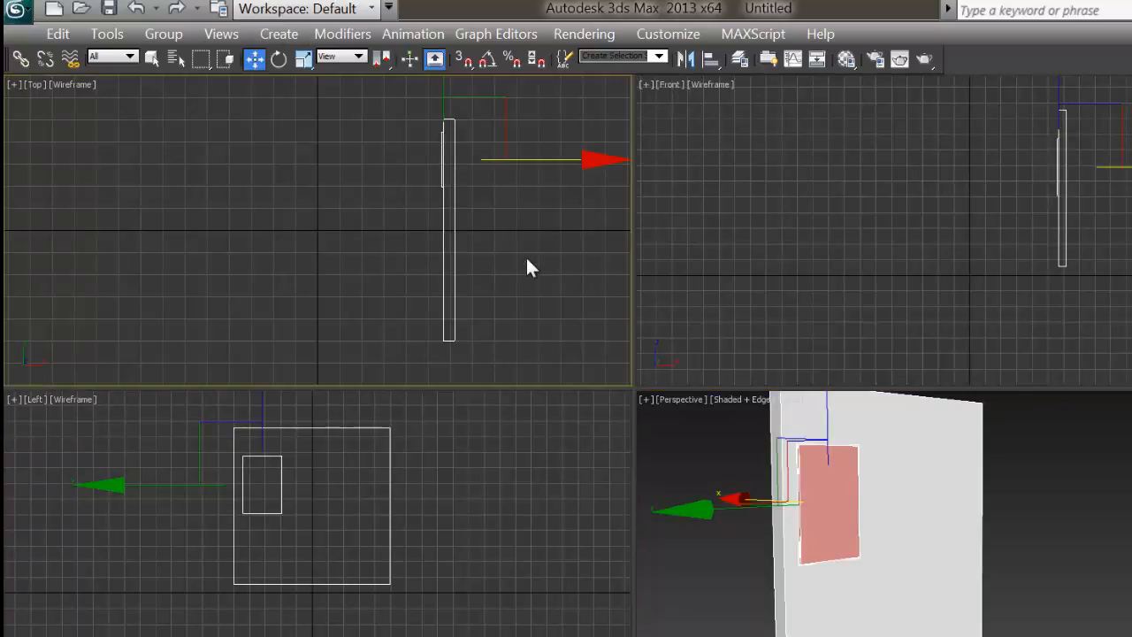
key("alt+w")
scroll(770, 309, "up", 3)
middle_click_drag(770, 309, 296, 382)
left_click(670, 296)
scroll(743, 314, "down", 3)
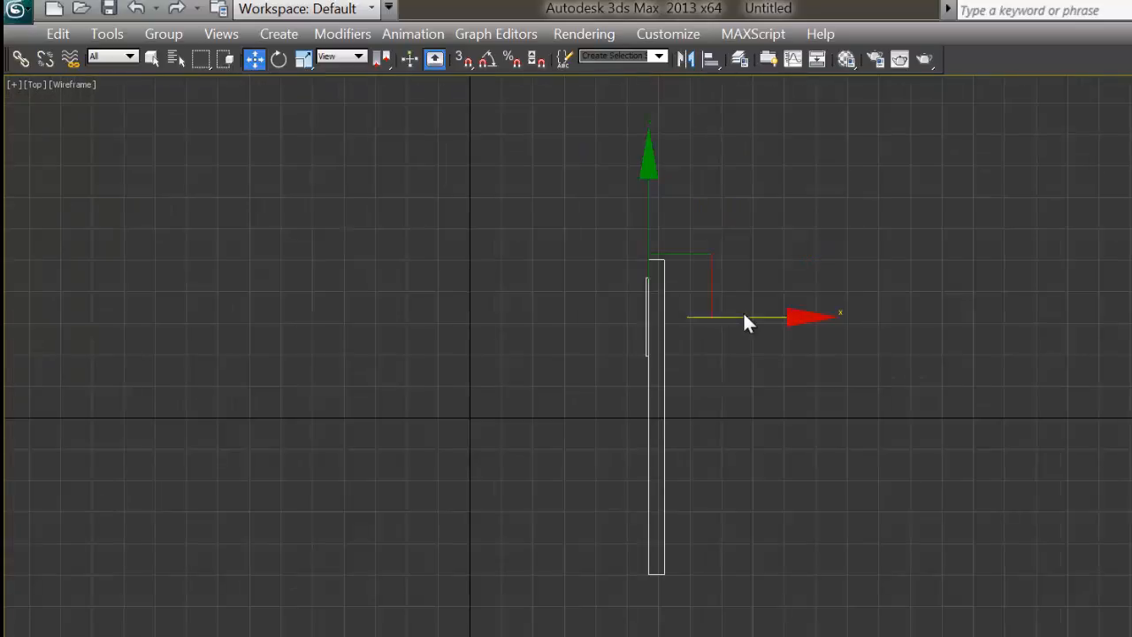
left_click_drag(649, 243, 649, 335)
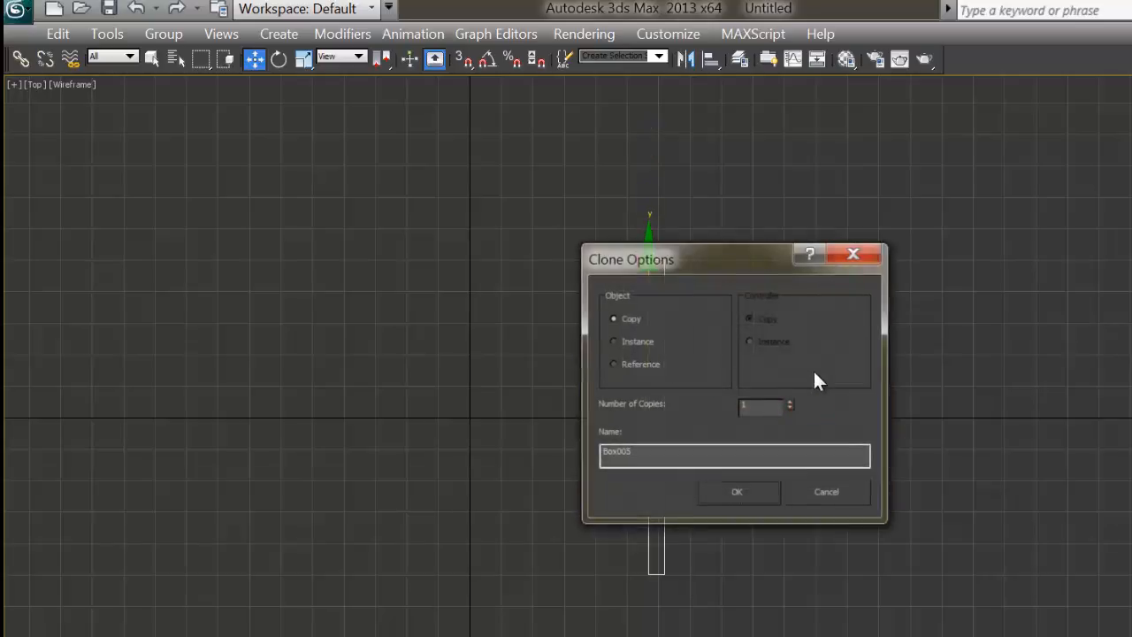
left_click(735, 493)
key("alt+w")
right_click(1056, 546)
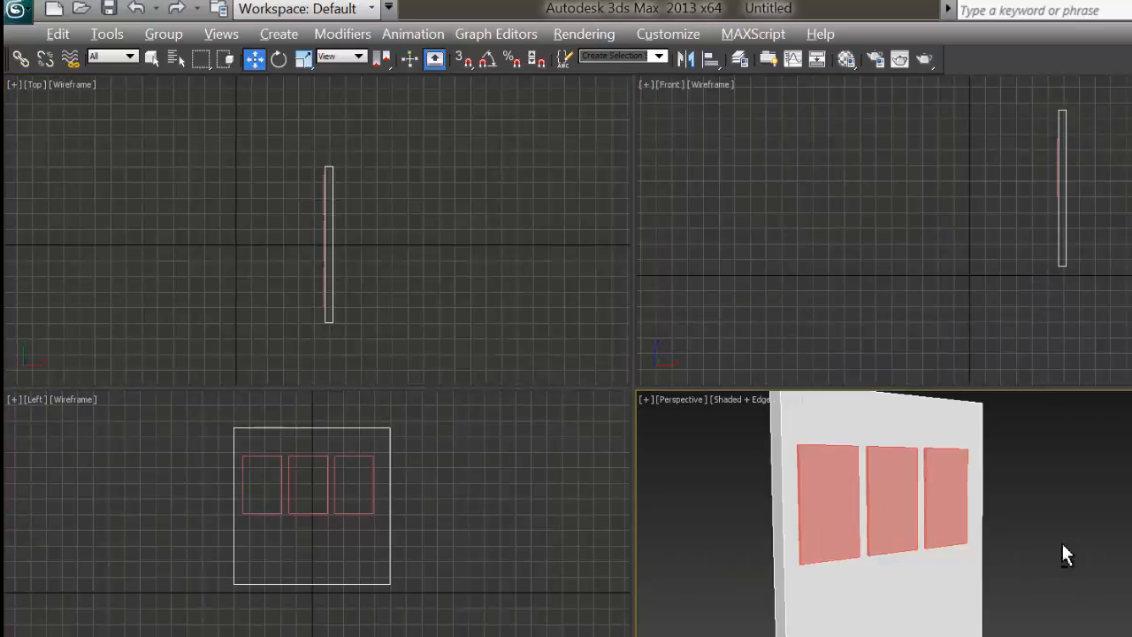
key("alt+w")
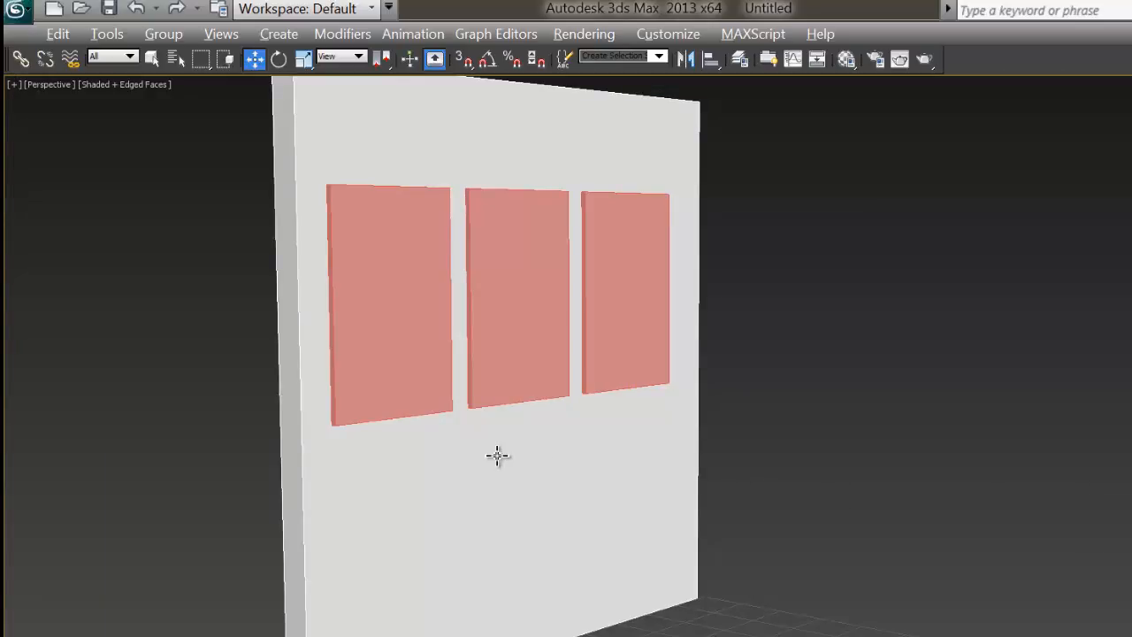
- Change the first panel's object color to blue and the middle panel's to light yellow
left_click(418, 324)
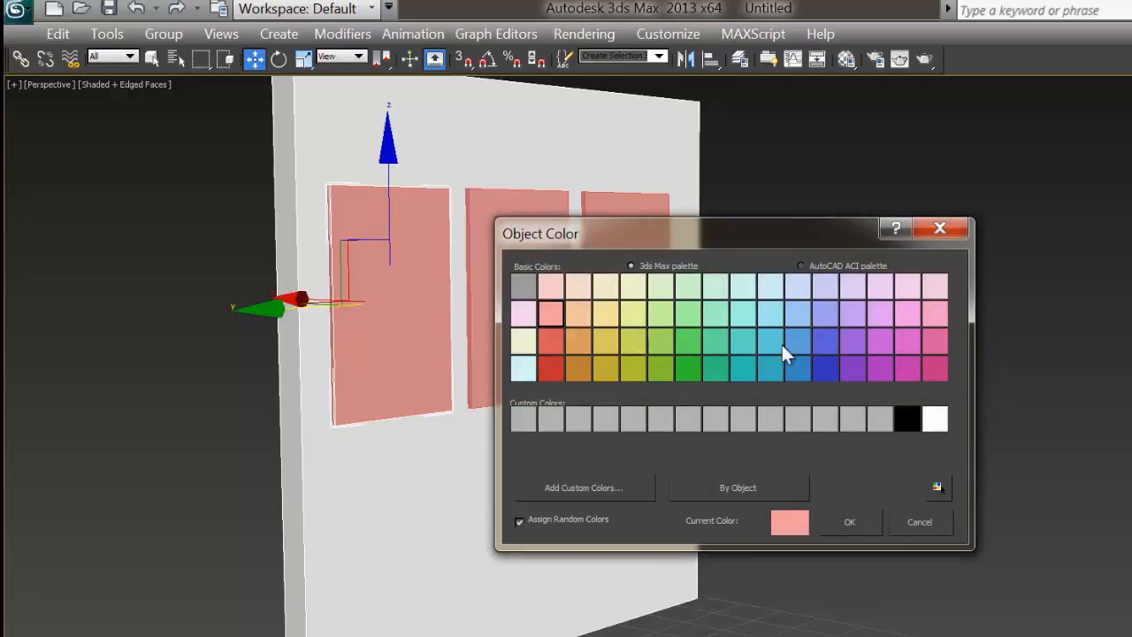
left_click(771, 343)
left_click(849, 521)
left_click(518, 316)
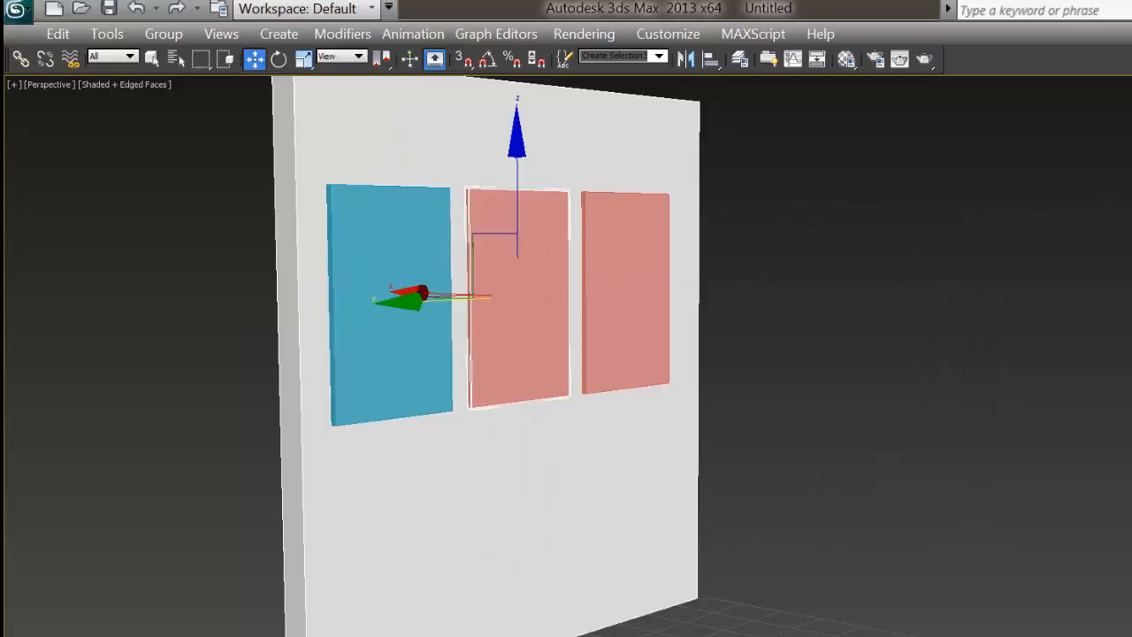
left_click(607, 315)
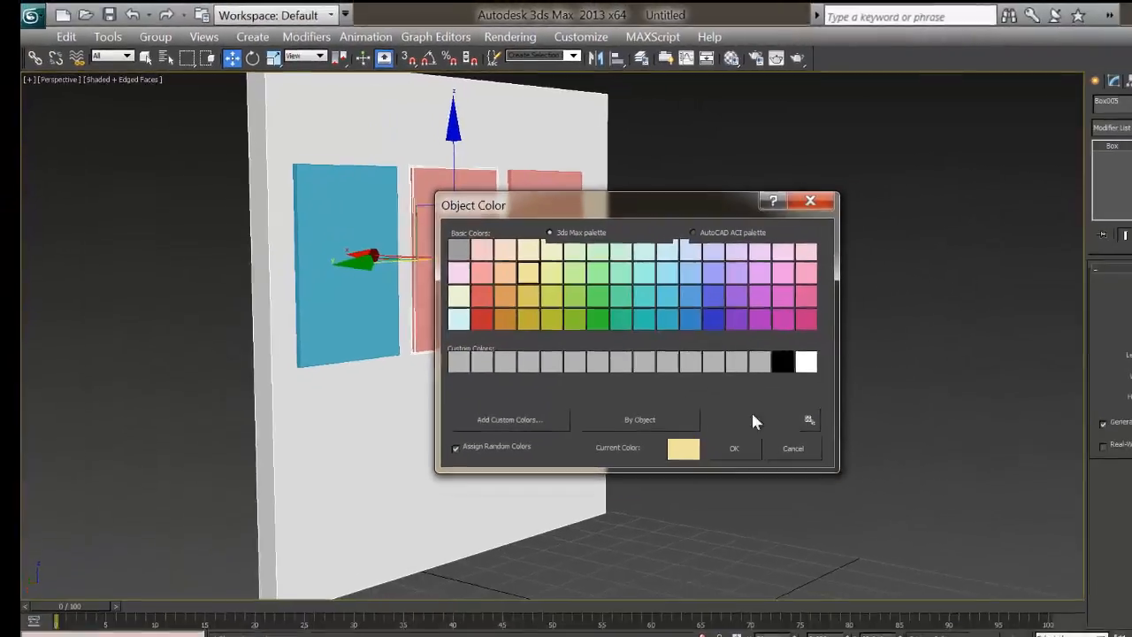
left_click(850, 522)
- Change the third panel's object color to light purple and deselect it
left_click(528, 253)
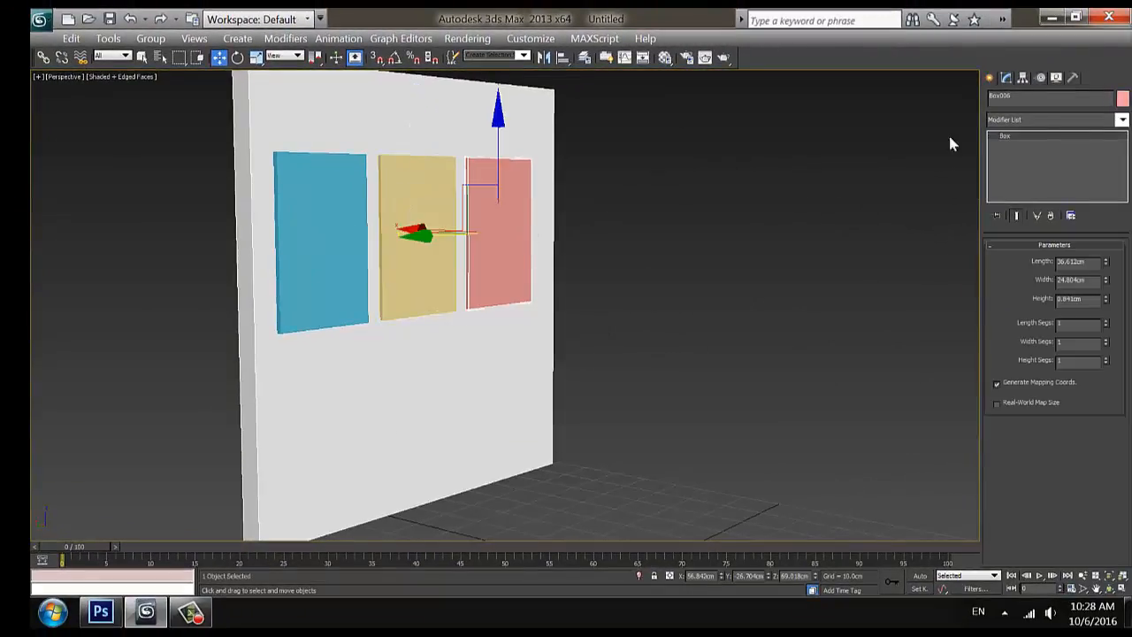
left_click(1121, 101)
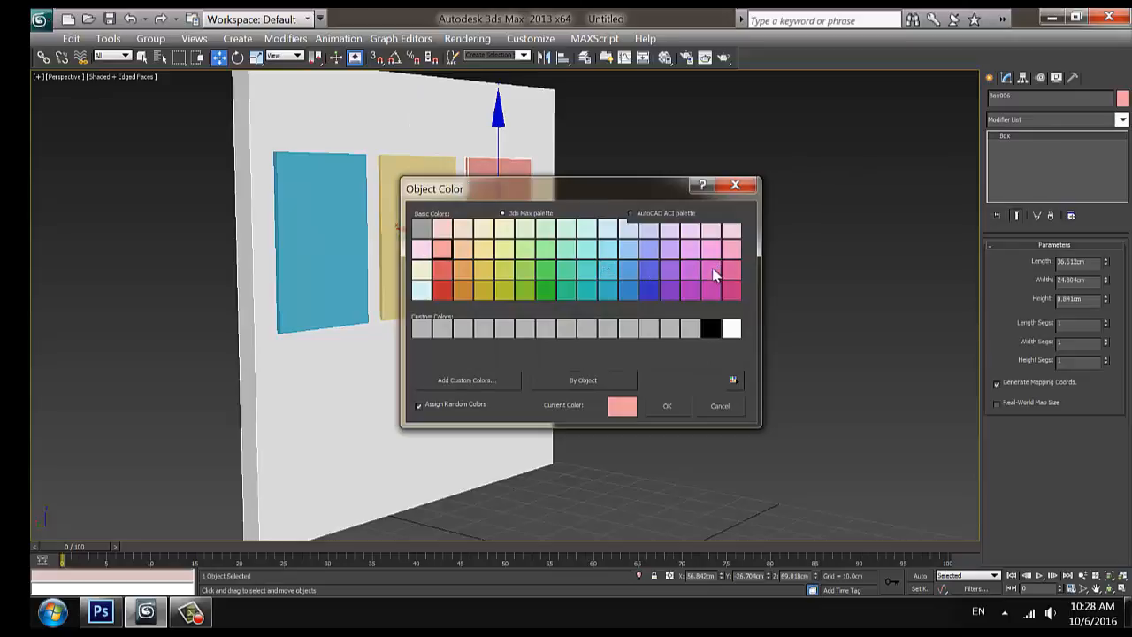
left_click(690, 251)
left_click(659, 406)
left_click(747, 420)
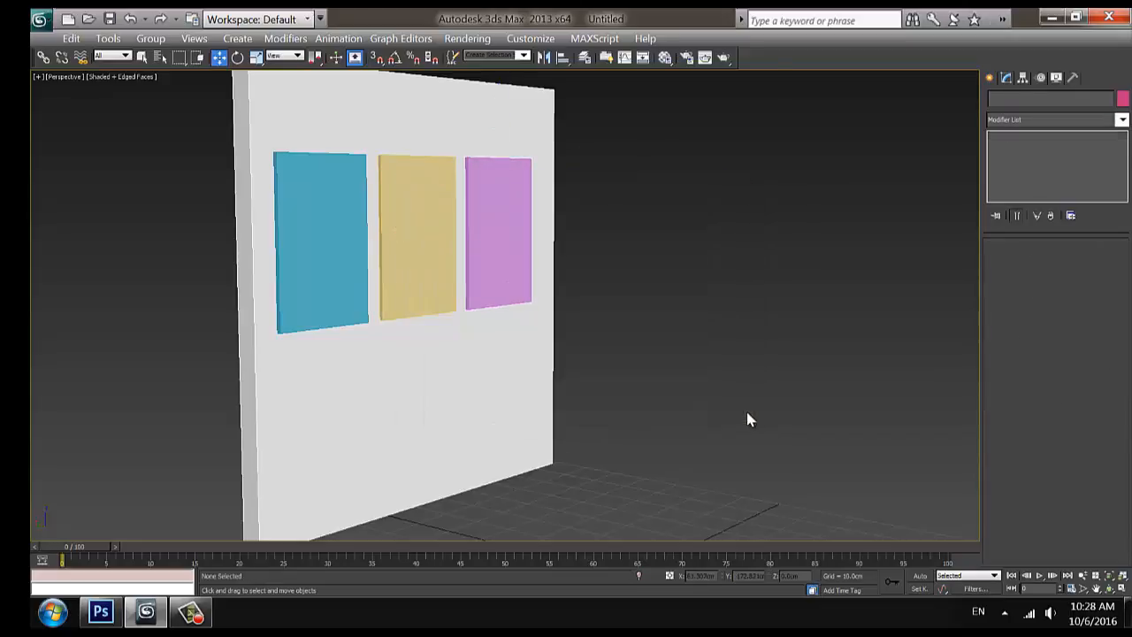
- Draw a thin horizontal AutoGrid box about 18 cm tall on the wall, spanning the width beneath the three panels
left_click(990, 76)
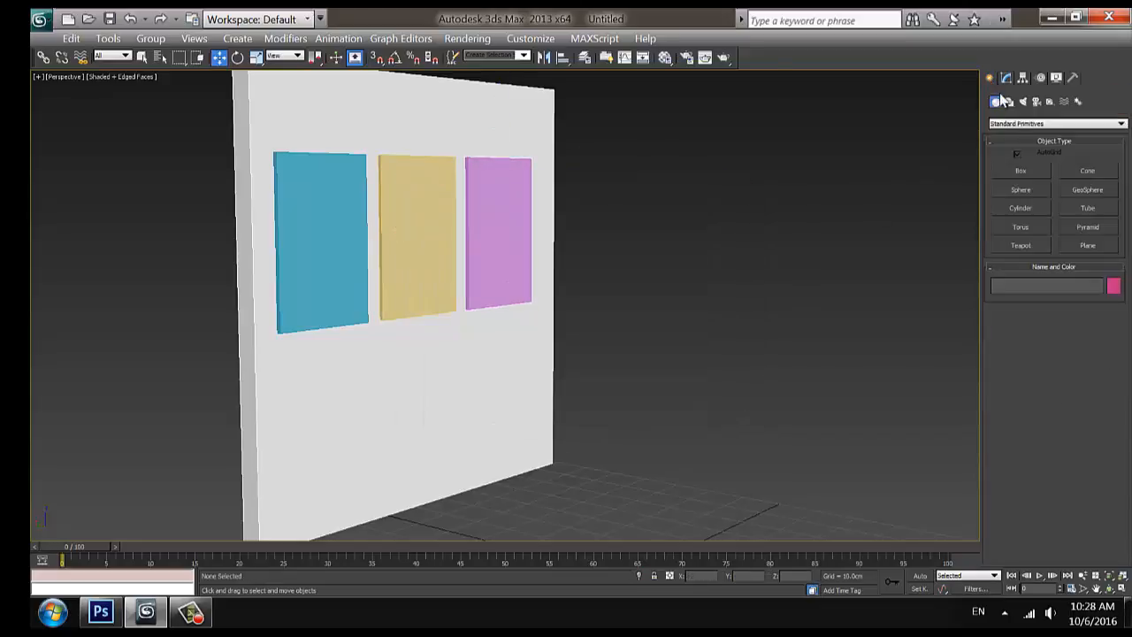
left_click(1019, 171)
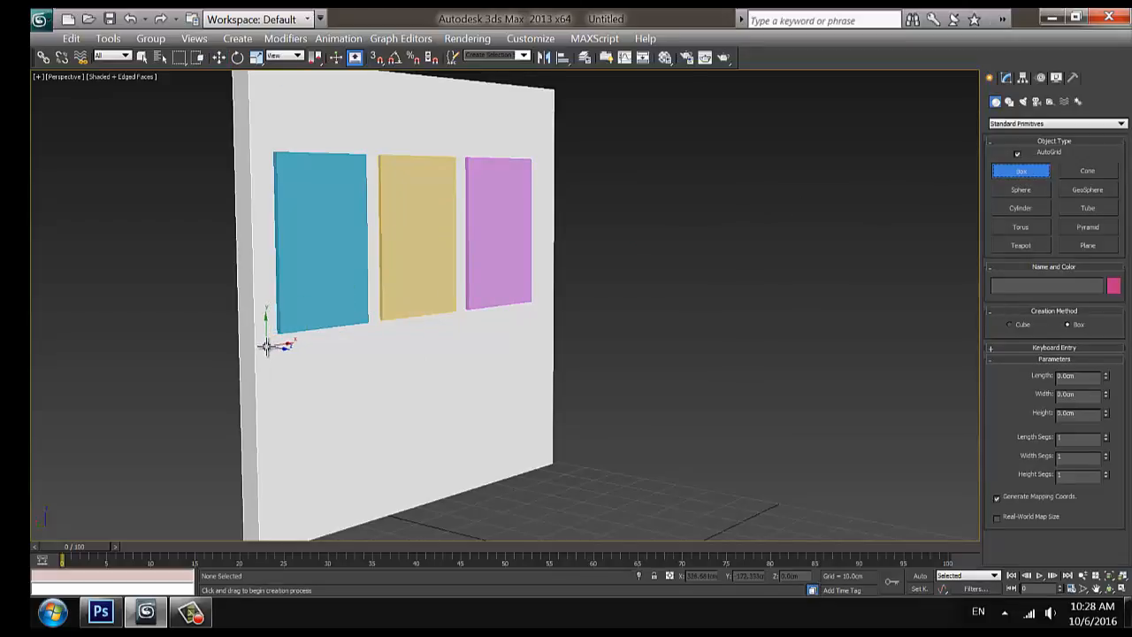
left_click_drag(265, 345, 533, 380)
left_click(518, 361)
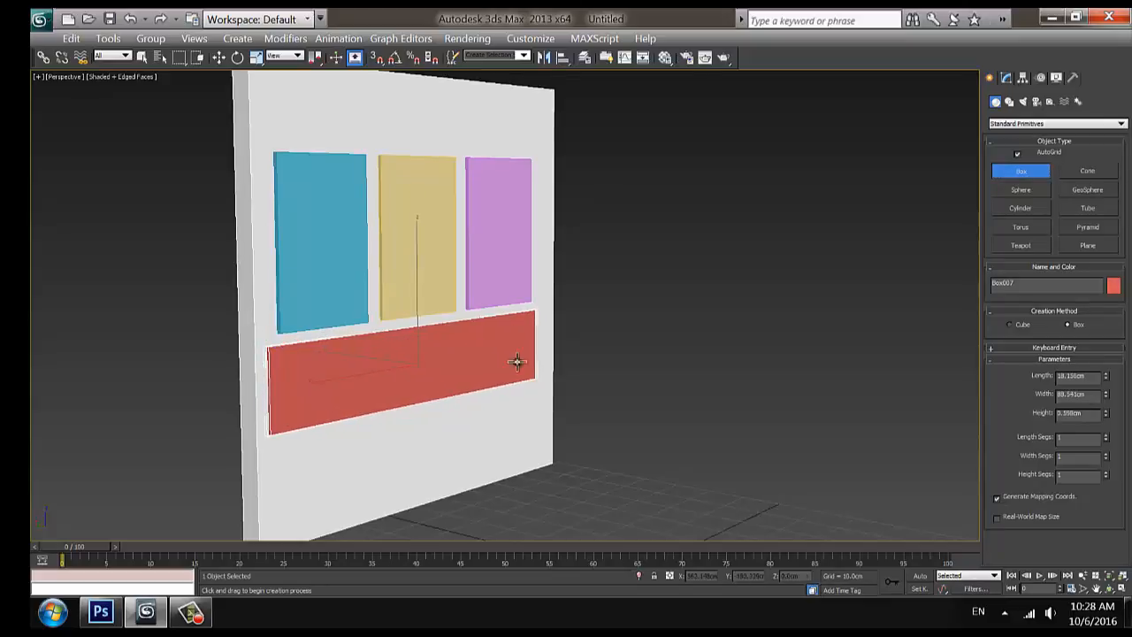
left_click(219, 57)
left_click(581, 281)
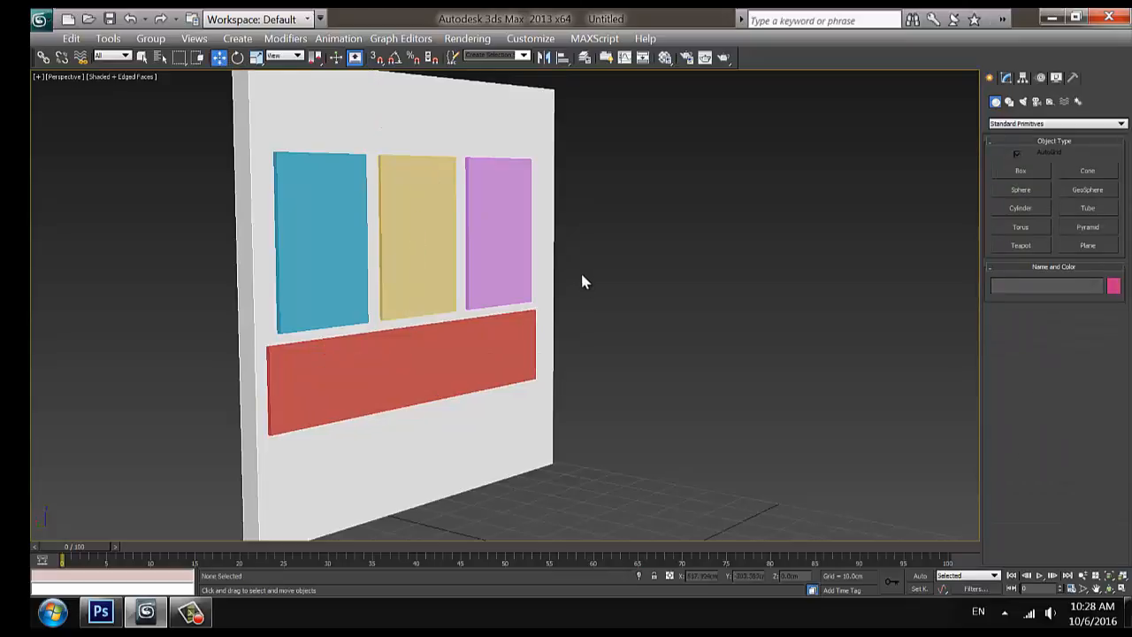
- Draw a shelf box about 2.5 cm thick and 87 cm wide, projecting forward from the wall beneath the red panel
left_click(1023, 171)
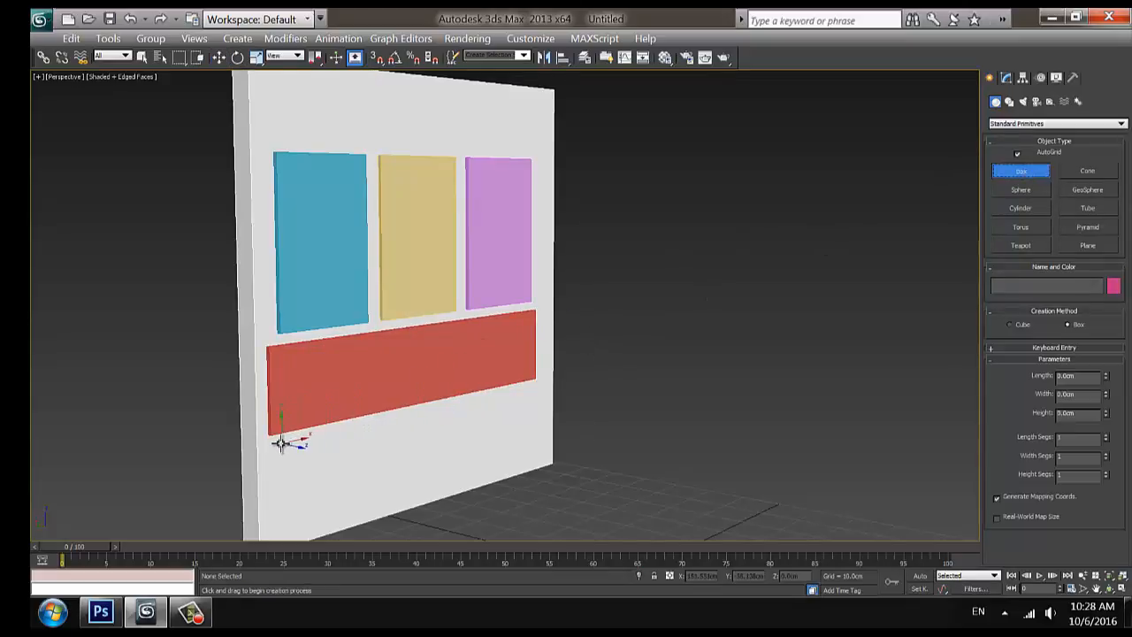
left_click_drag(273, 443, 542, 401)
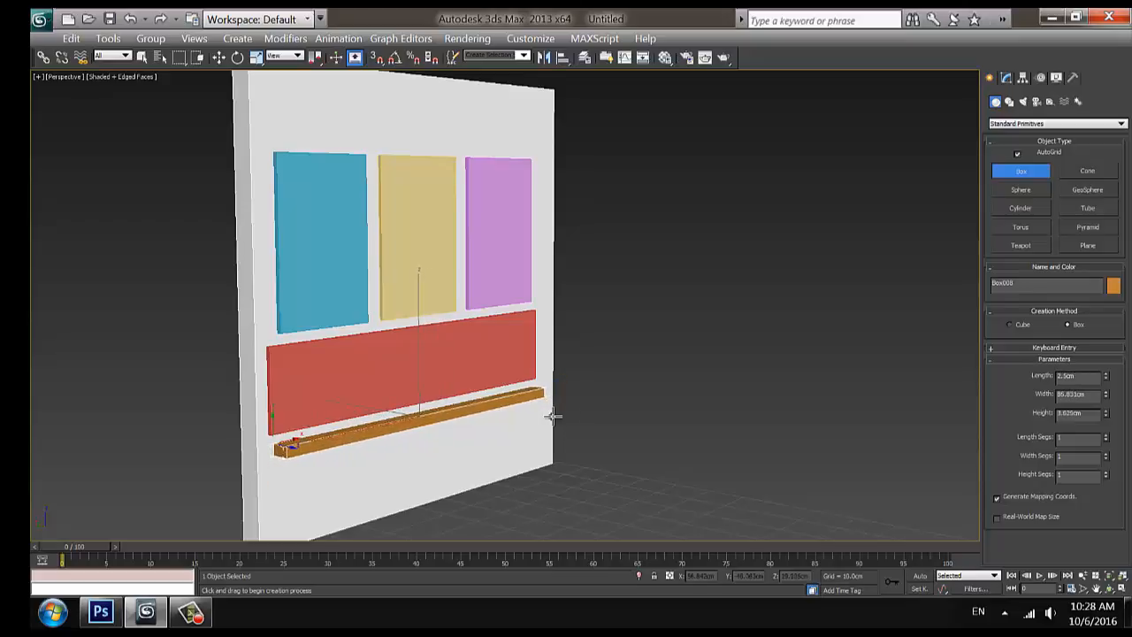
left_click(604, 445)
key("w")
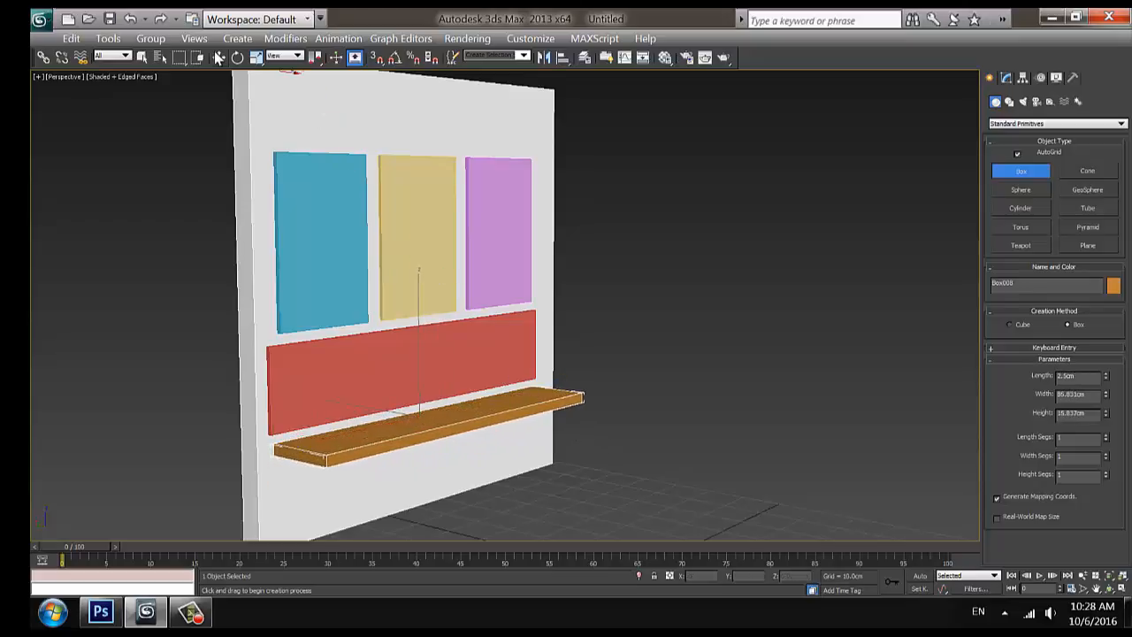
- Clone the shelf straight down along the Z axis as two evenly spaced copies
left_click_drag(426, 356, 419, 375, "shift")
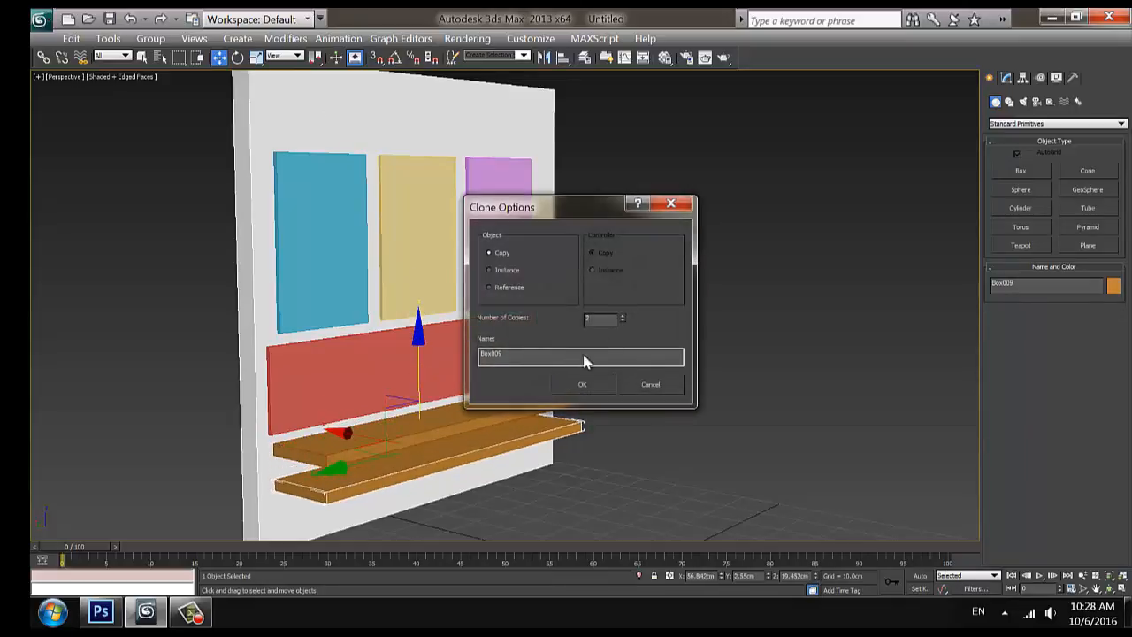
left_click(586, 384)
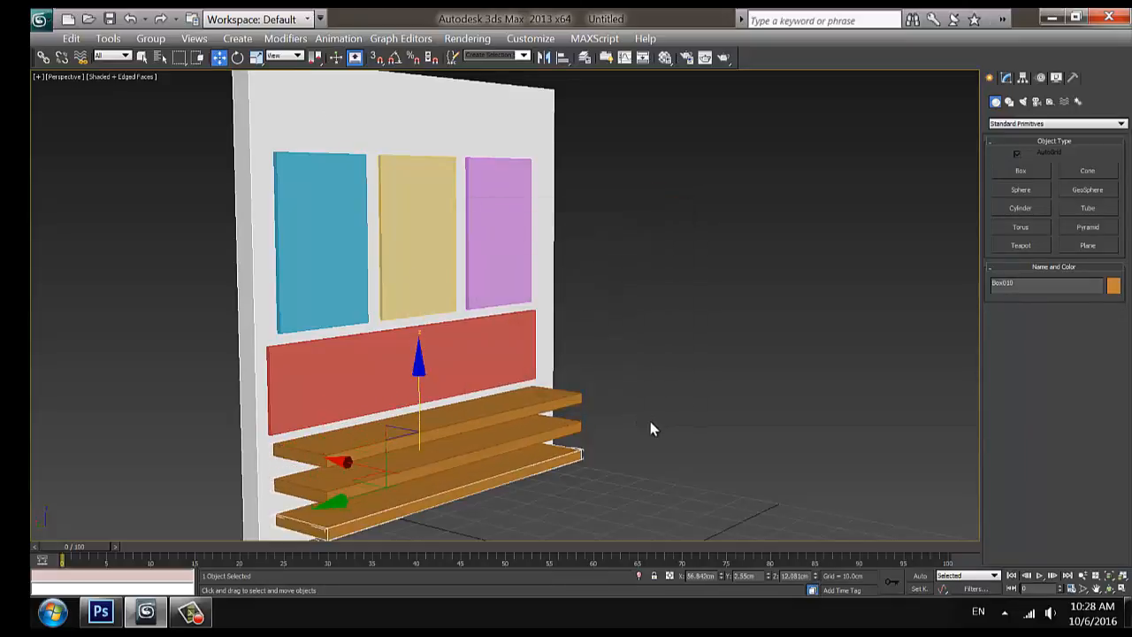
left_click(606, 414)
- Clone the white back wall in place as an independent copy
mouse_move(607, 414)
middle_mouse_down("alt")
mouse_move(625, 418)
mouse_move(628, 359)
mouse_move(666, 326)
middle_mouse_up("alt")
middle_click_drag(606, 278, 587, 306)
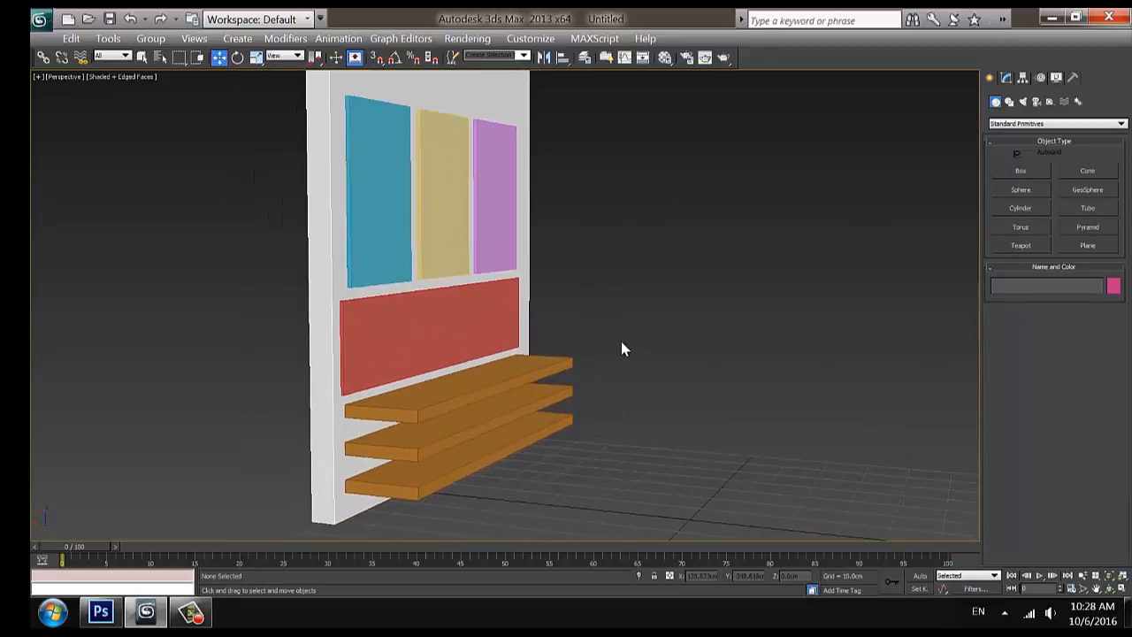
middle_click_drag(543, 397, 682, 341)
middle_click_drag(743, 407, 693, 362)
left_click(408, 224)
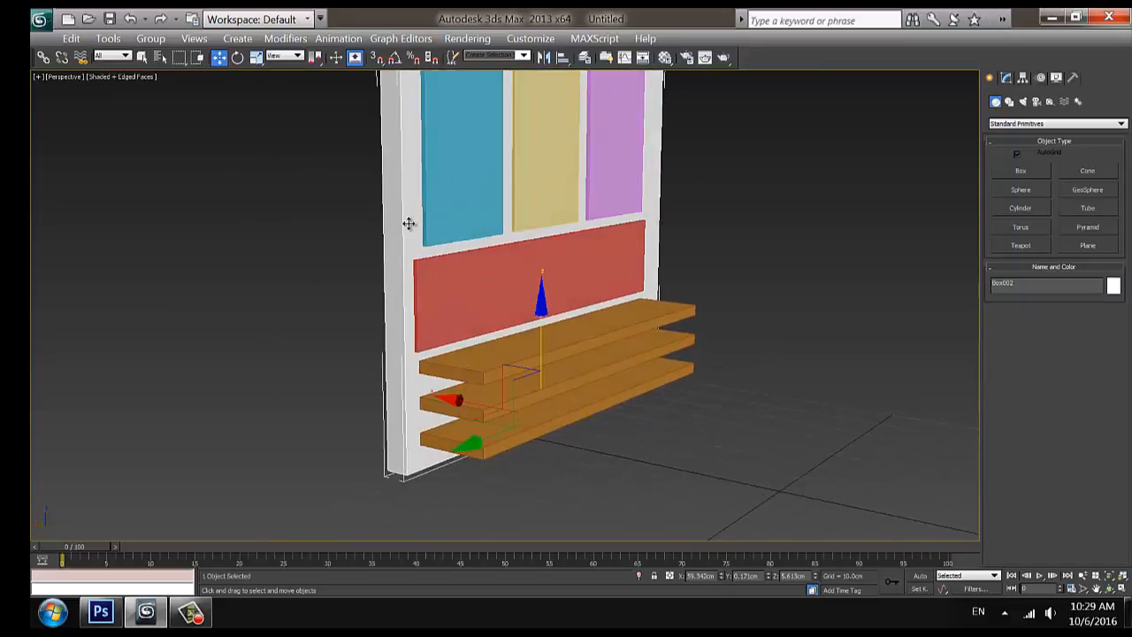
key("ctrl+v")
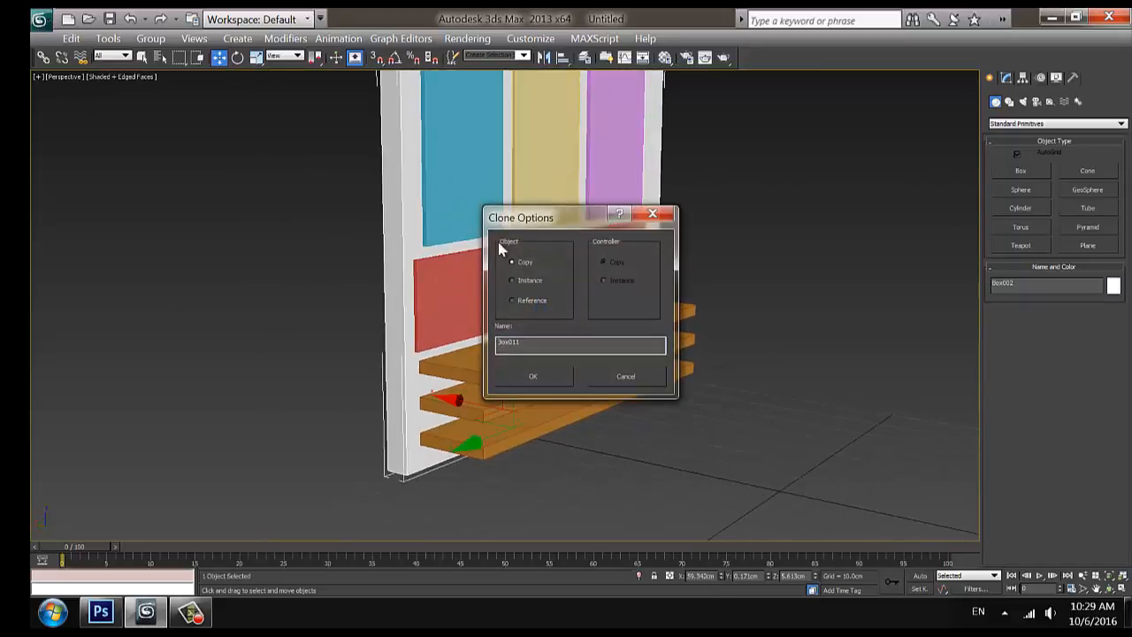
left_click(532, 376)
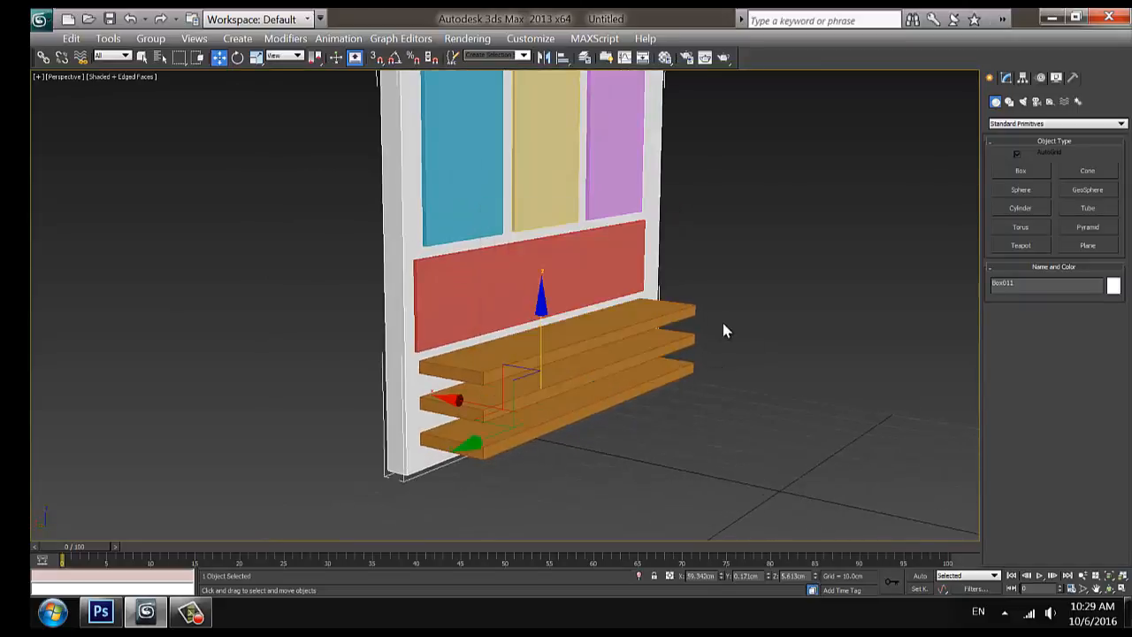
- Shorten the cloned wall to 49 cm long and move it along the Y axis past the wall's blue-panel end
left_click(1006, 78)
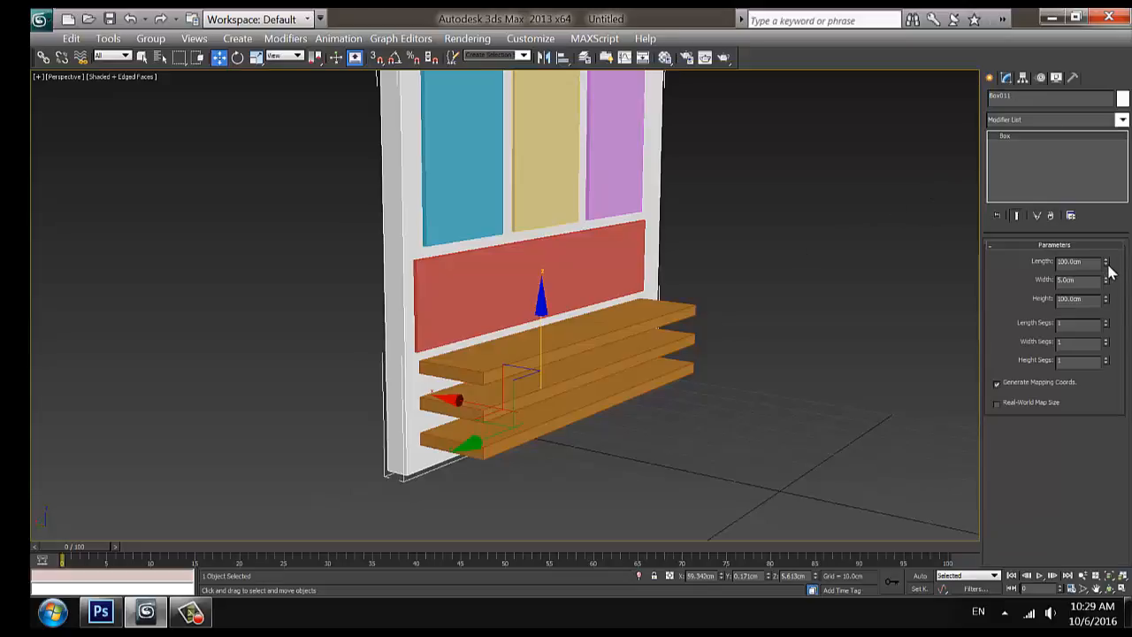
left_click_drag(1106, 264, 1104, 281)
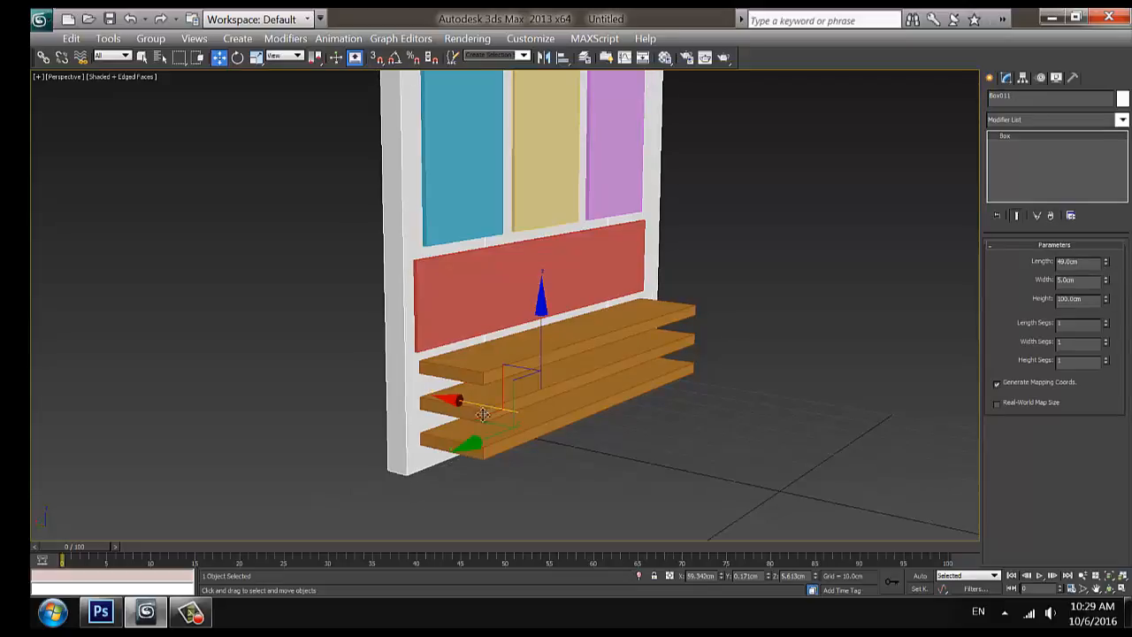
mouse_move(511, 411)
left_mouse_down()
mouse_move(402, 434)
mouse_move(355, 460)
left_mouse_up()
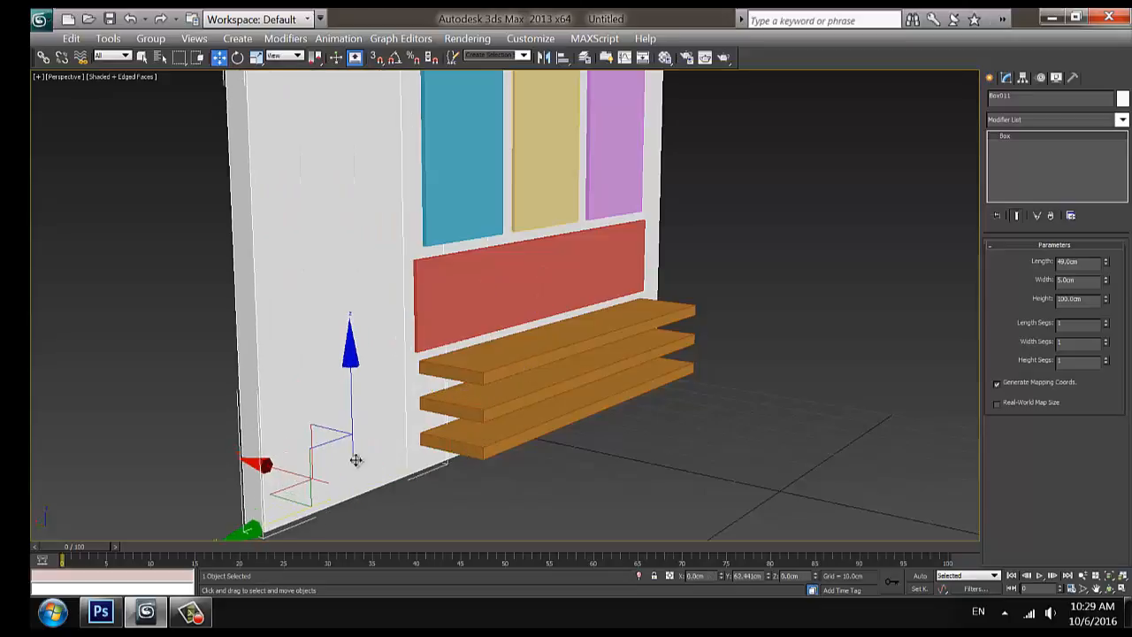
- Set the cloned wall's length and width to 10 cm, turning it into a square pillar
left_click_drag(1105, 264, 1093, 305)
double_click(1087, 261)
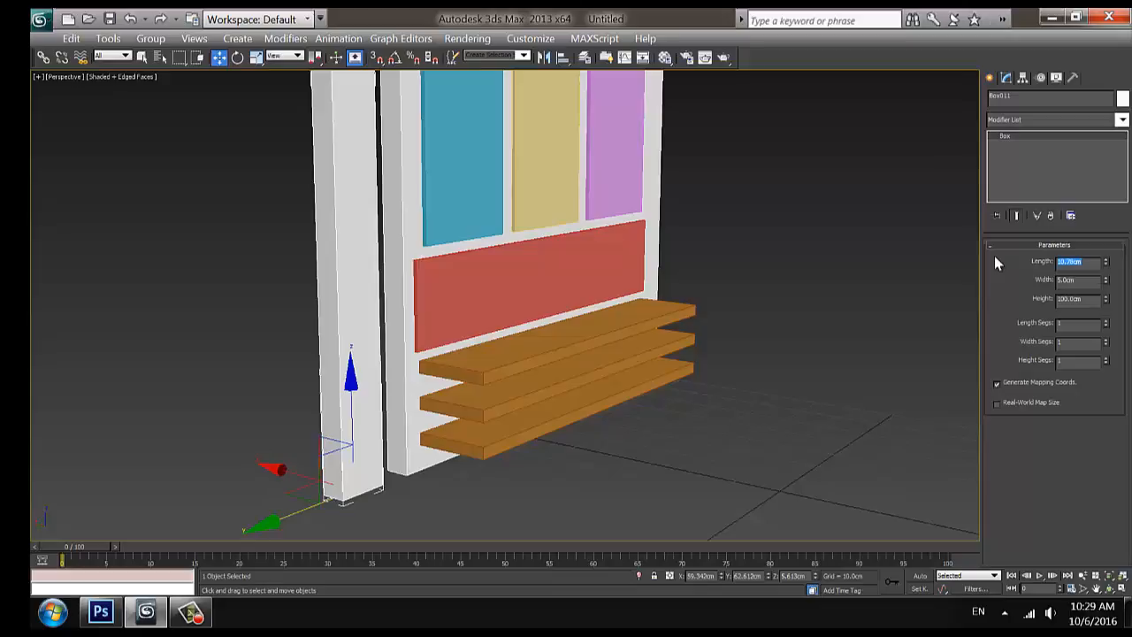
type("10")
key("Tab")
type("10")
key("Return")
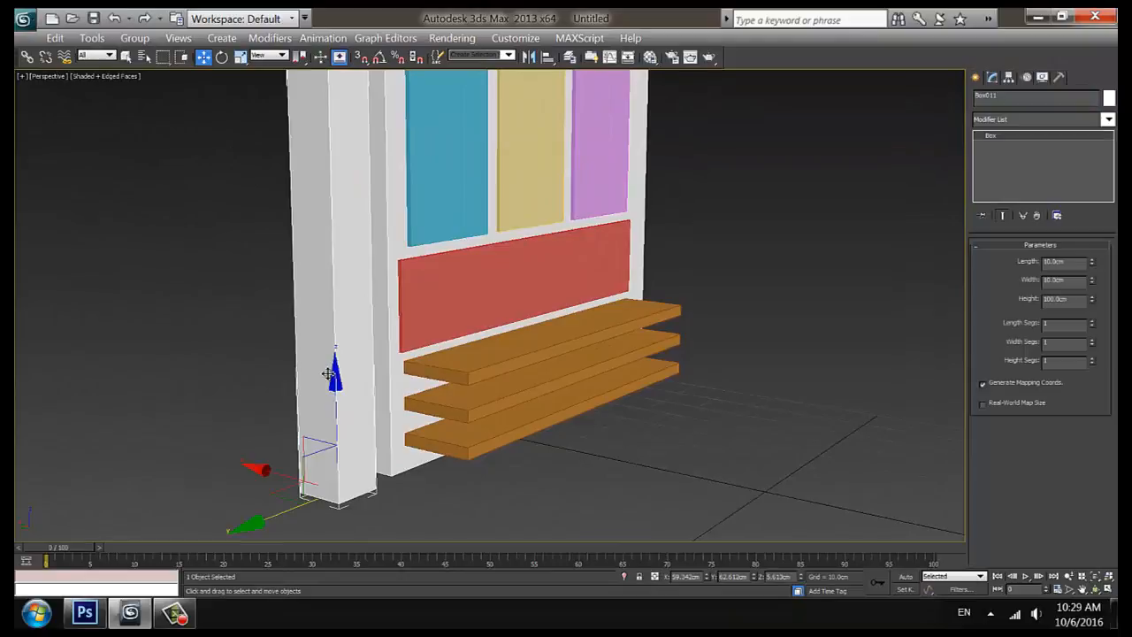
- Clone the pillar in place as an independent copy and reduce the copy's height to -1 cm
key("ctrl+v")
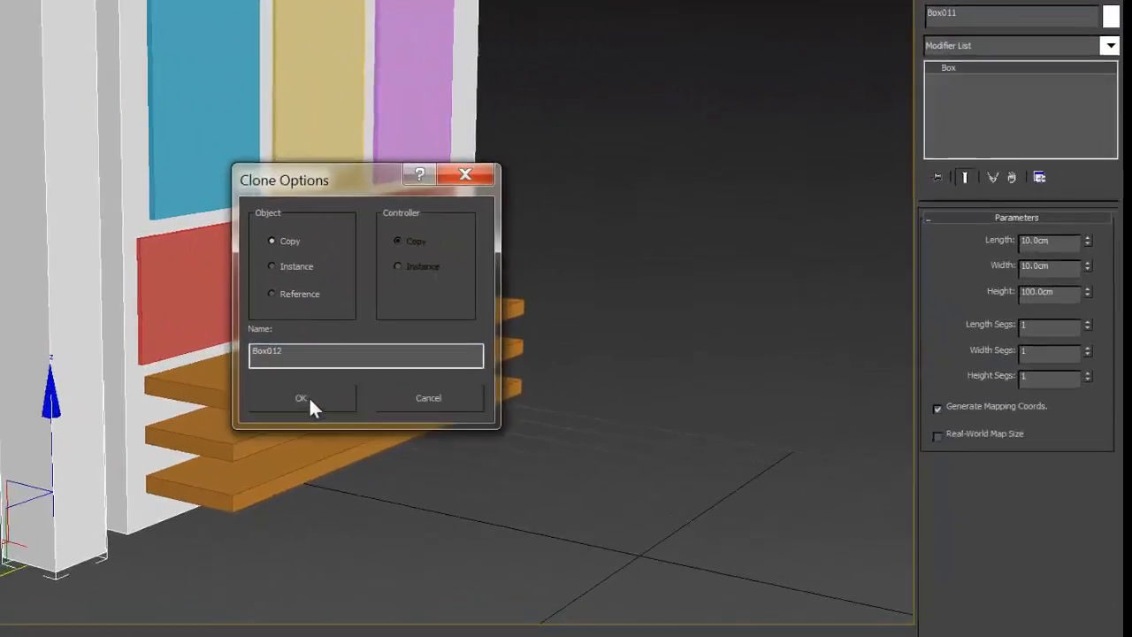
left_click(527, 379)
left_click_drag(1077, 279, 1061, 442)
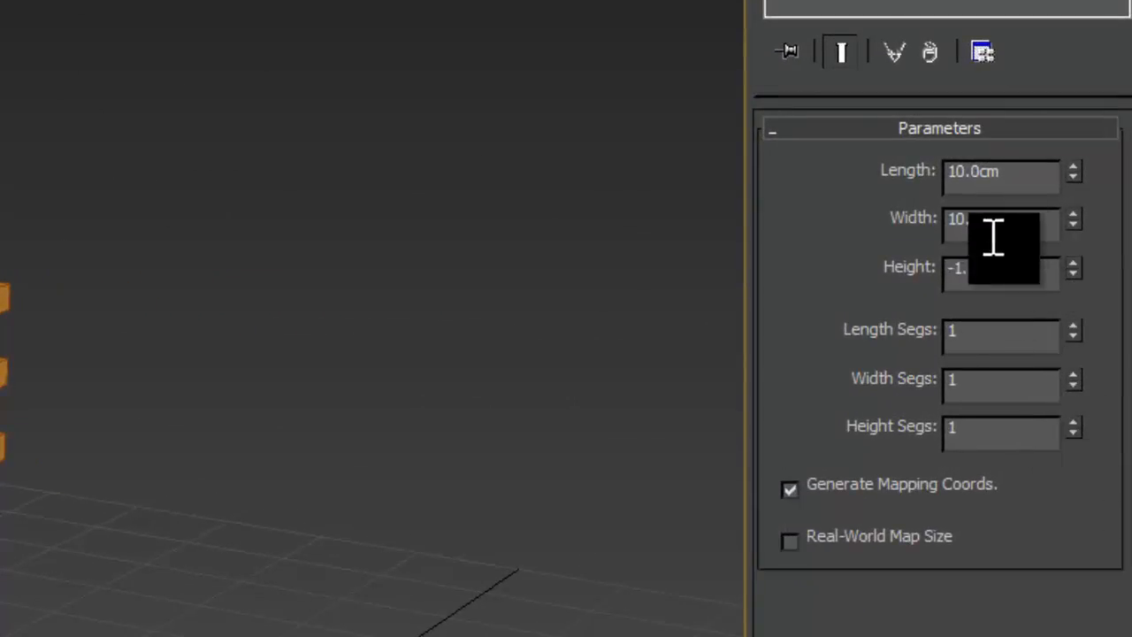
- Size the pillar copy as a base slab with length and width 15 cm and height 2.5 cm
left_click(1013, 177)
type("15")
key("Tab")
type("15")
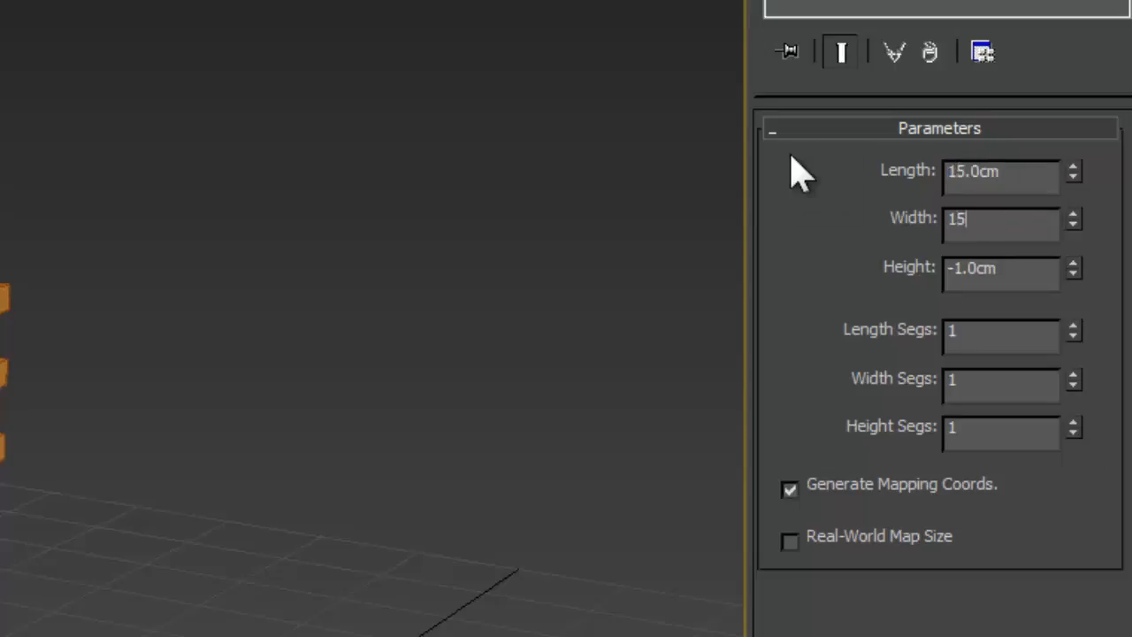
key("Return")
key("Tab")
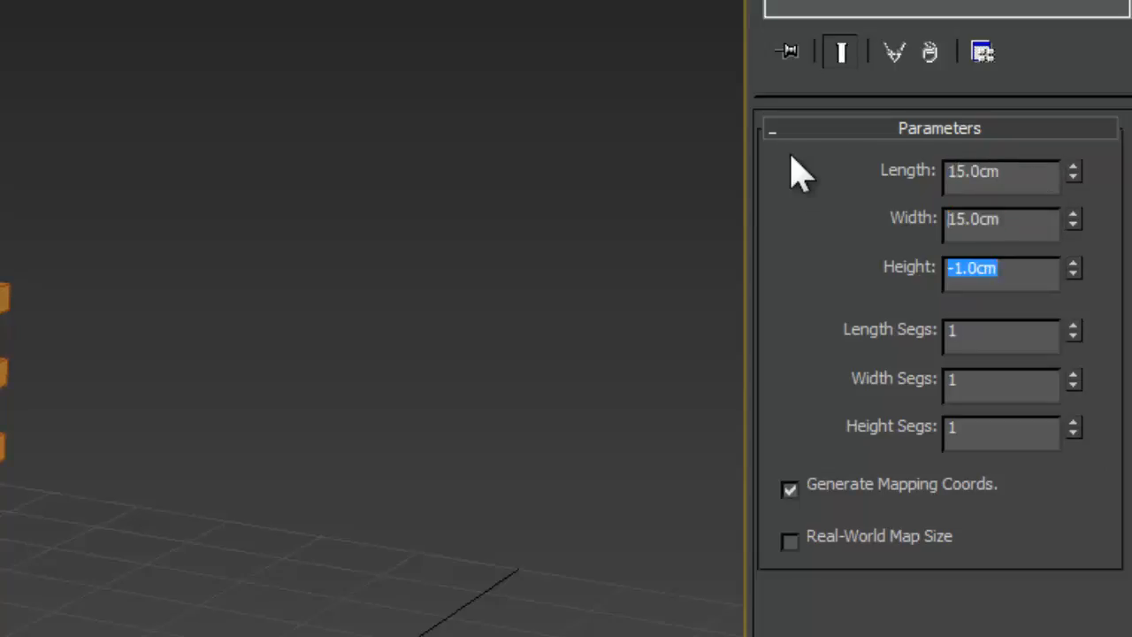
type("5")
key("Return")
type("2.5")
key("Return")
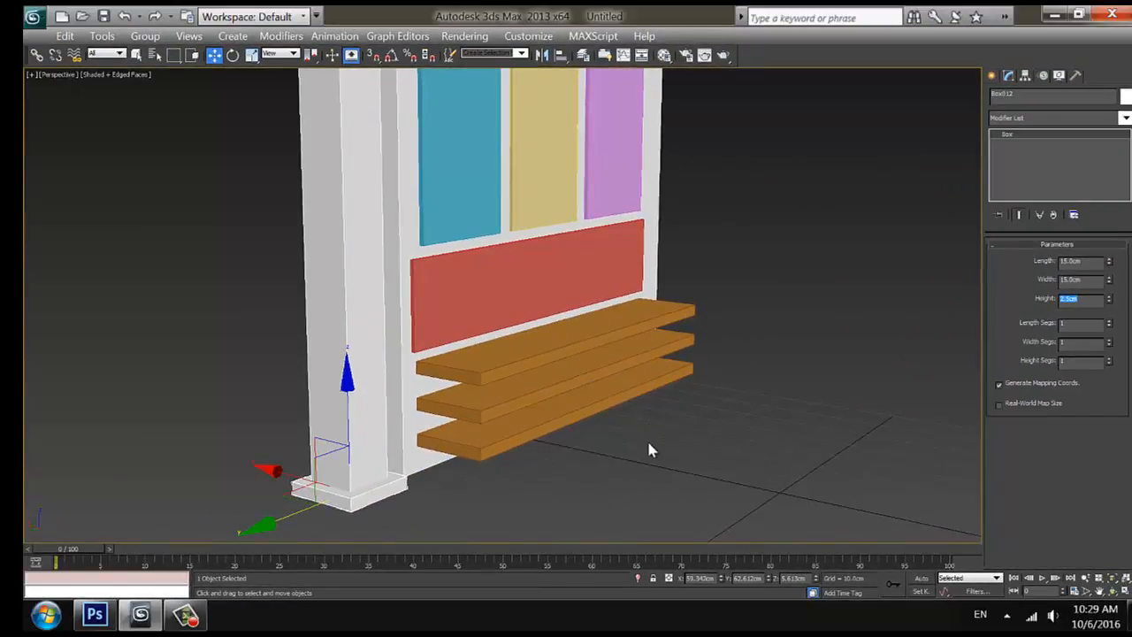
left_click(649, 442)
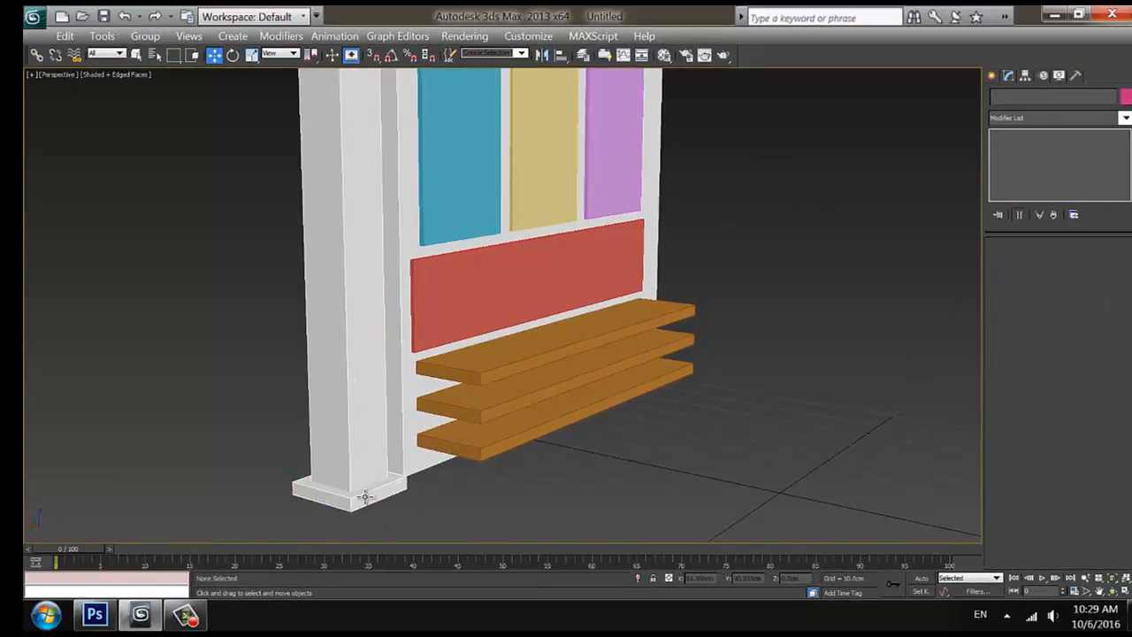
- Clone the base slab as an independent copy and raise the copy about 2.5 cm along the Z axis
left_click(360, 493)
key("ctrl+v")
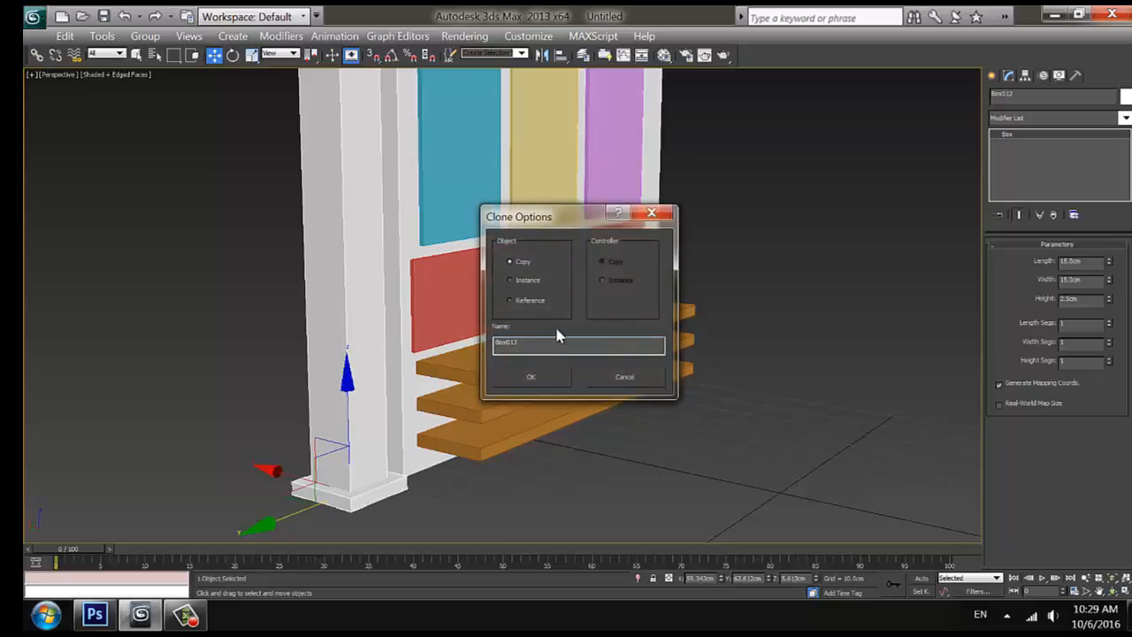
left_click(536, 379)
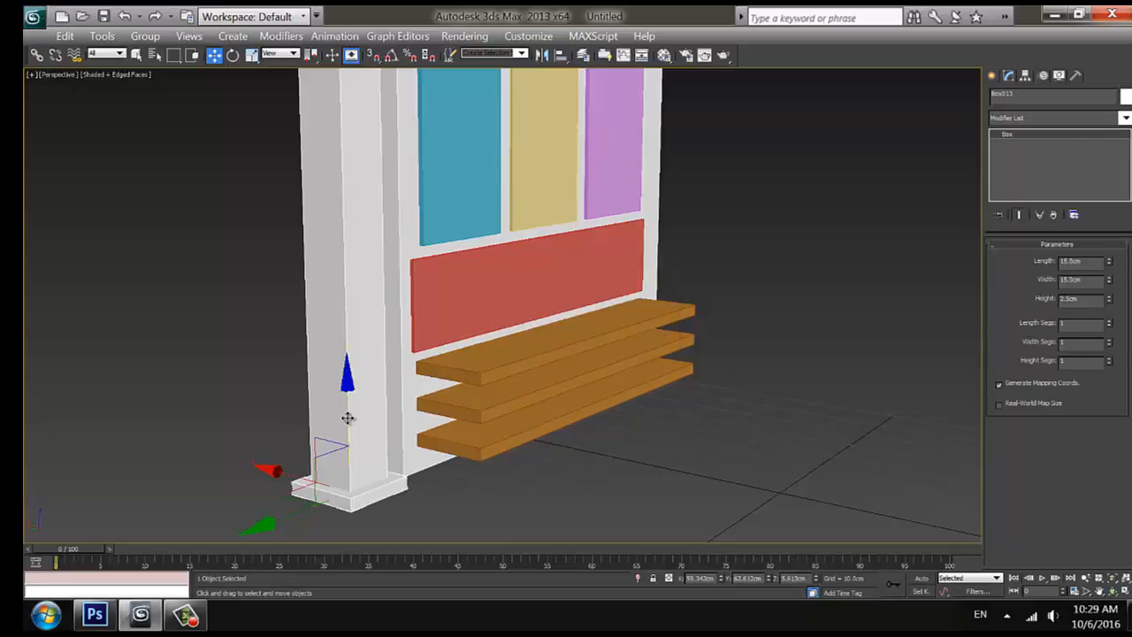
left_click_drag(348, 417, 343, 404)
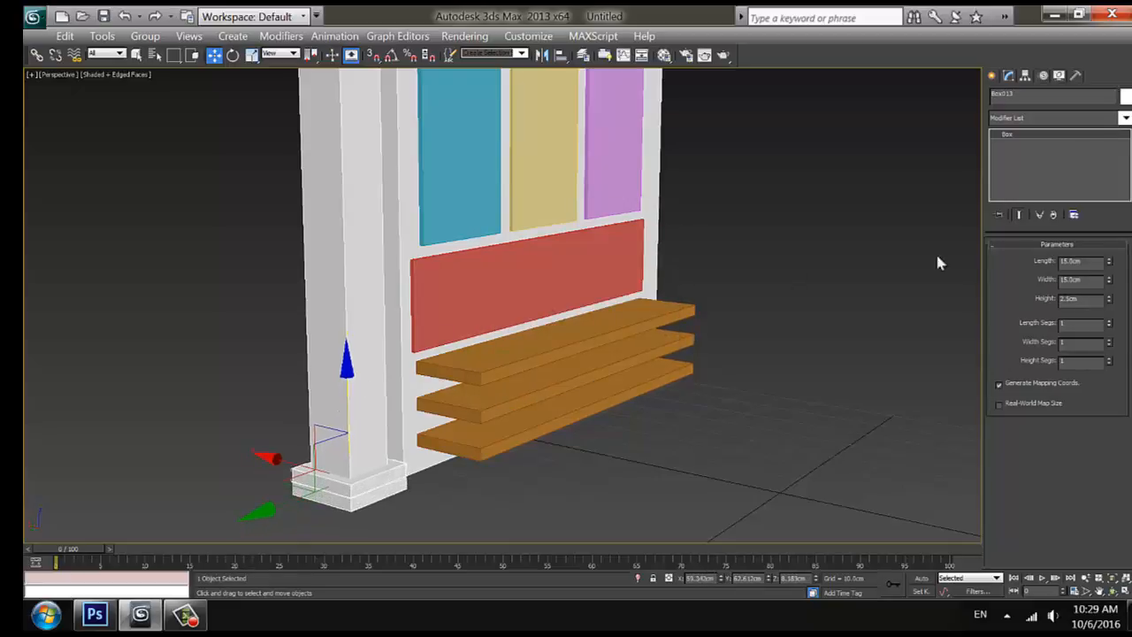
- Set the raised slab copy's length and width to 20 cm and its height to 5 cm
double_click(1080, 280)
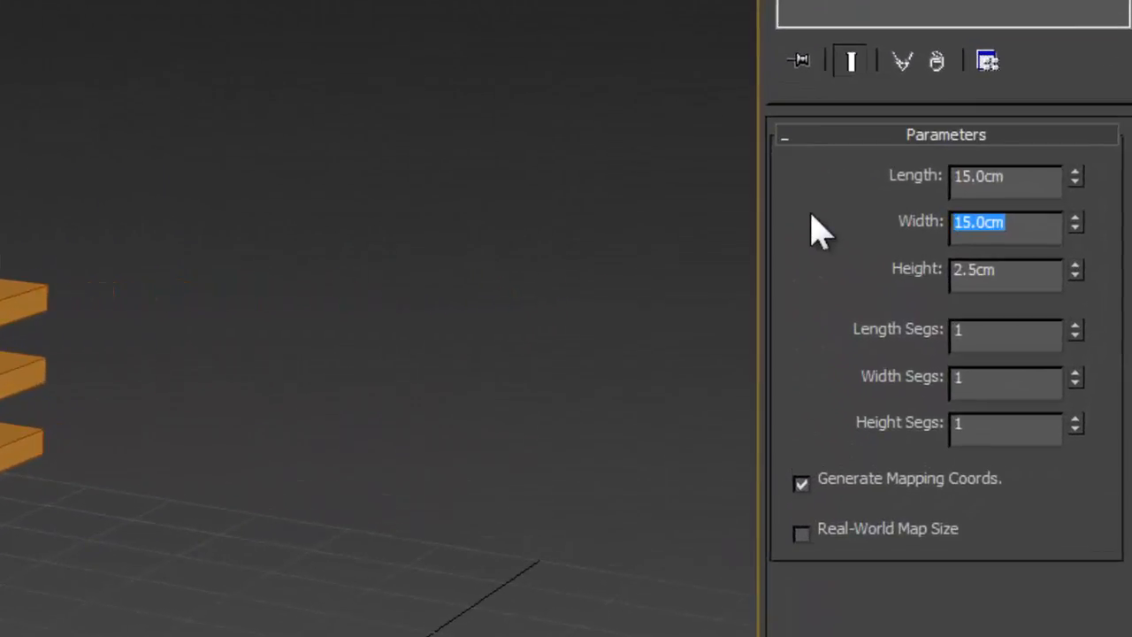
type("20")
key("Tab")
type("20")
key("Return")
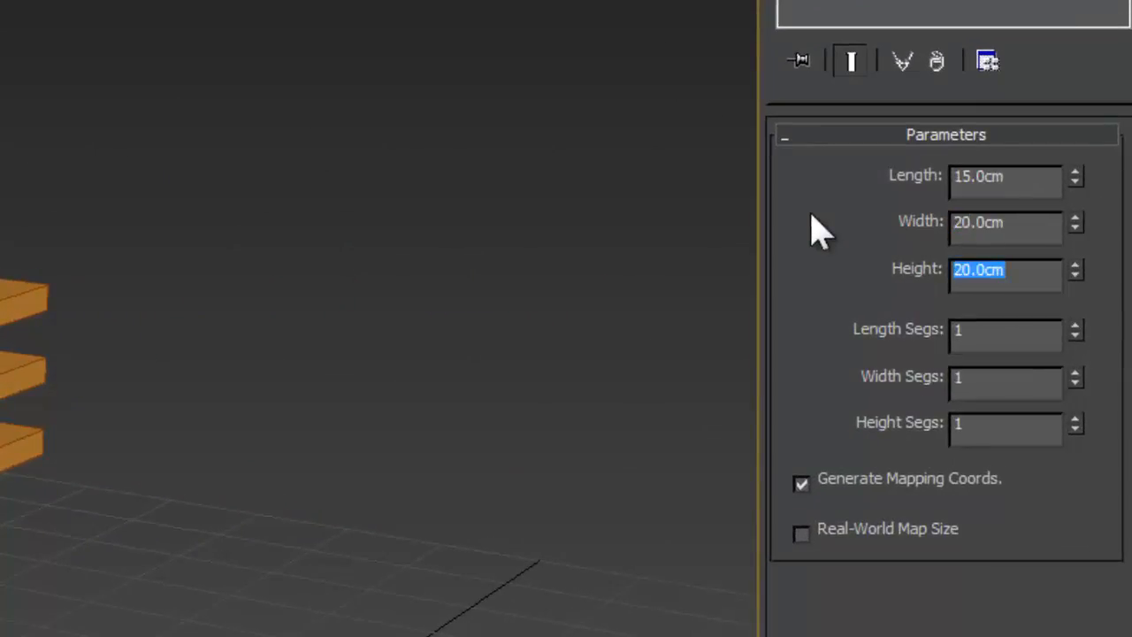
left_click(1023, 174)
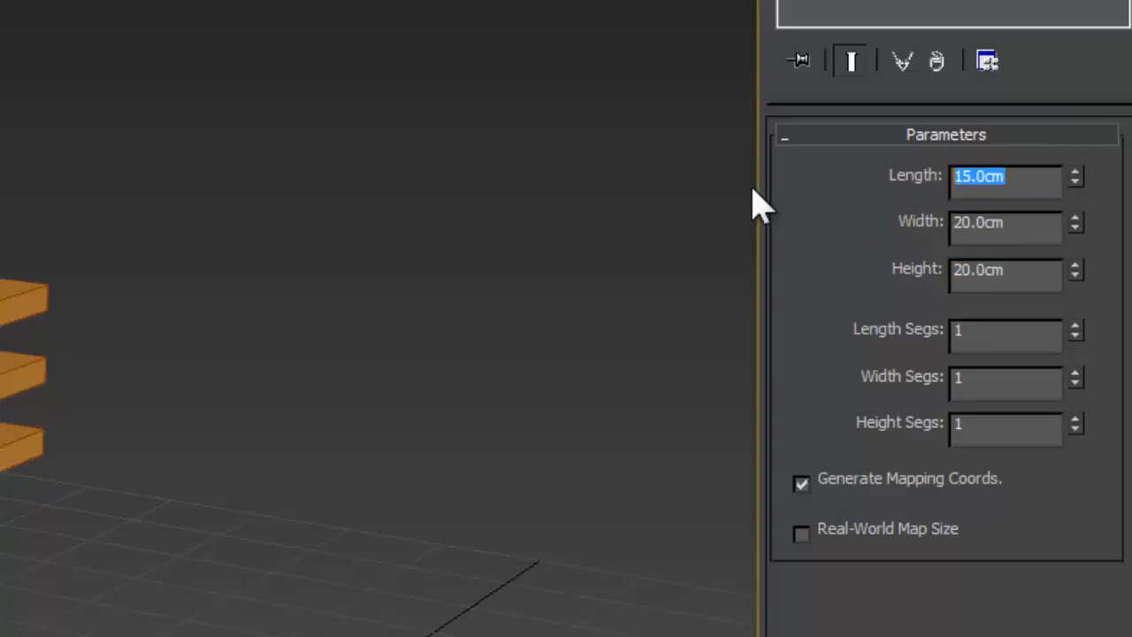
type("20")
key("Tab")
key("Tab")
type("10")
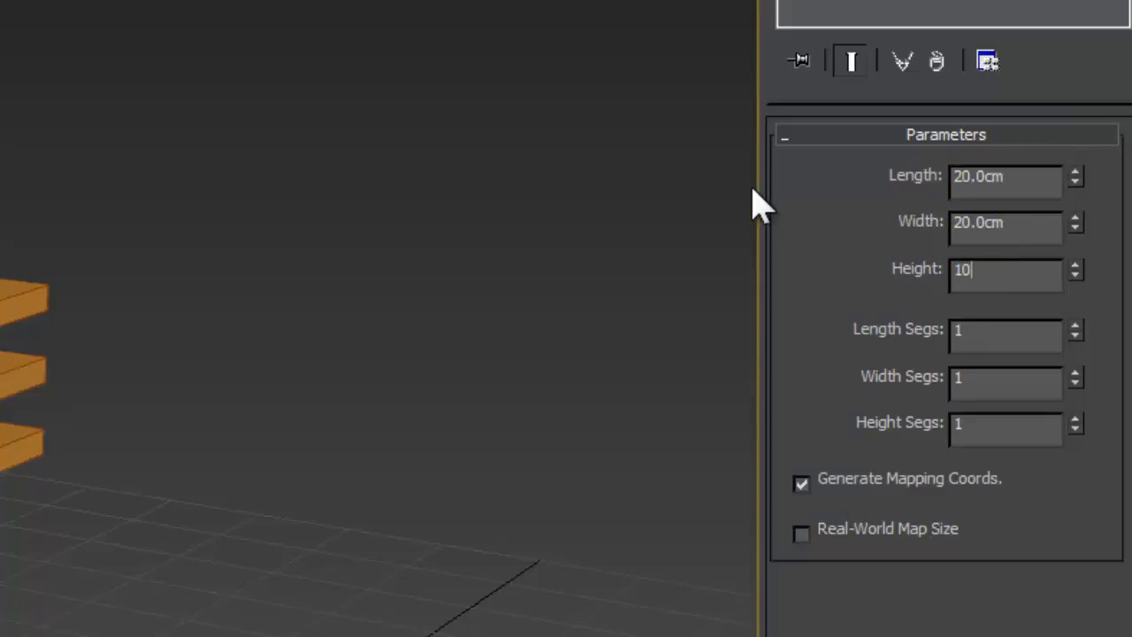
key("Return")
type("5")
key("Return")
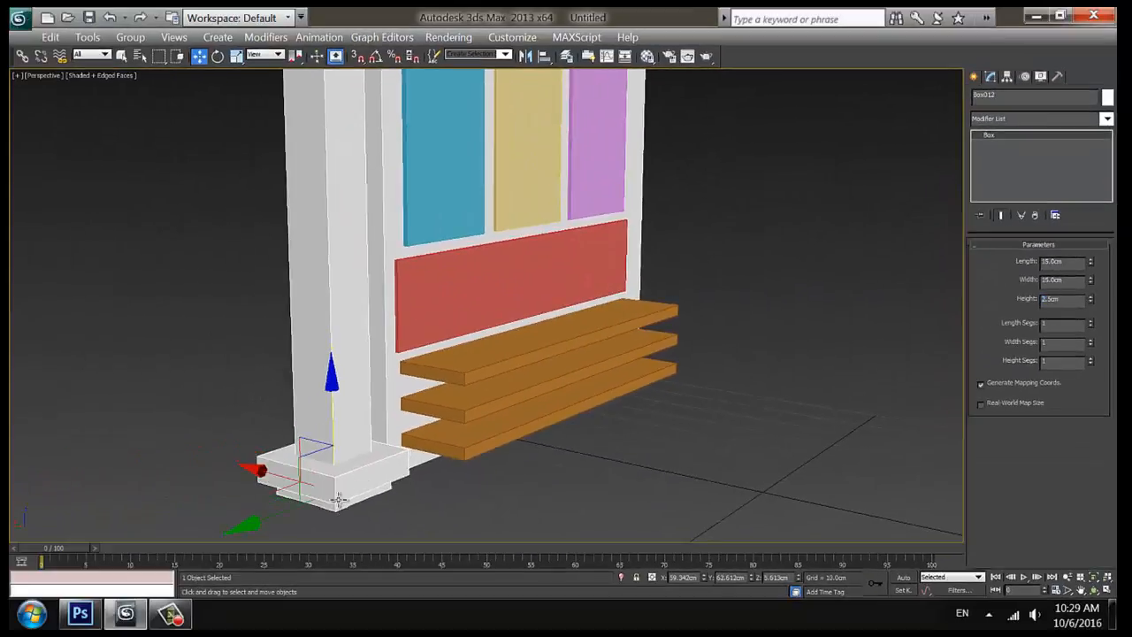
- Raise the 15 cm slab onto the top of the 20 cm base block and clone it in place
left_click_drag(333, 449, 329, 410)
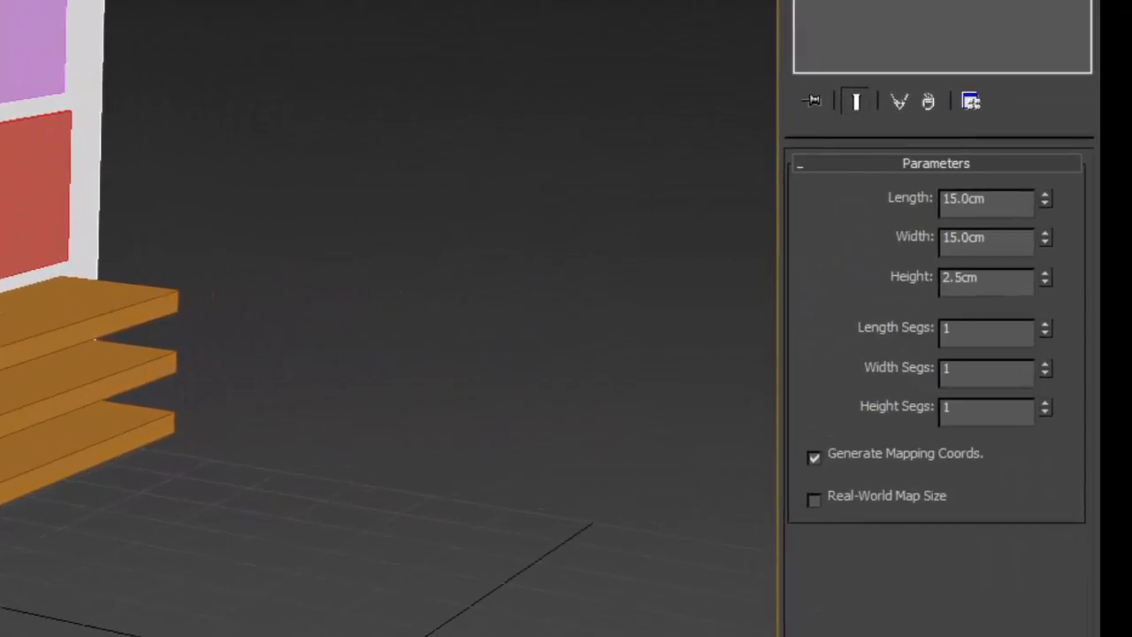
key("ctrl+v")
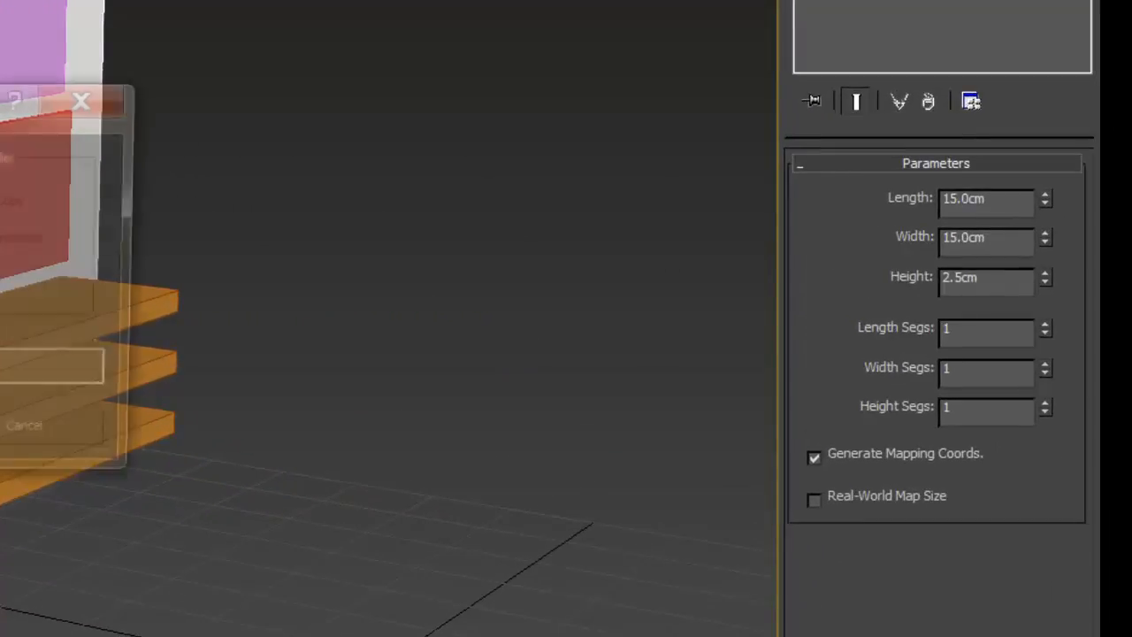
key("Return")
- Set the new slab copy's length and width to 12 cm and raise it onto the 15 cm slab
double_click(989, 200)
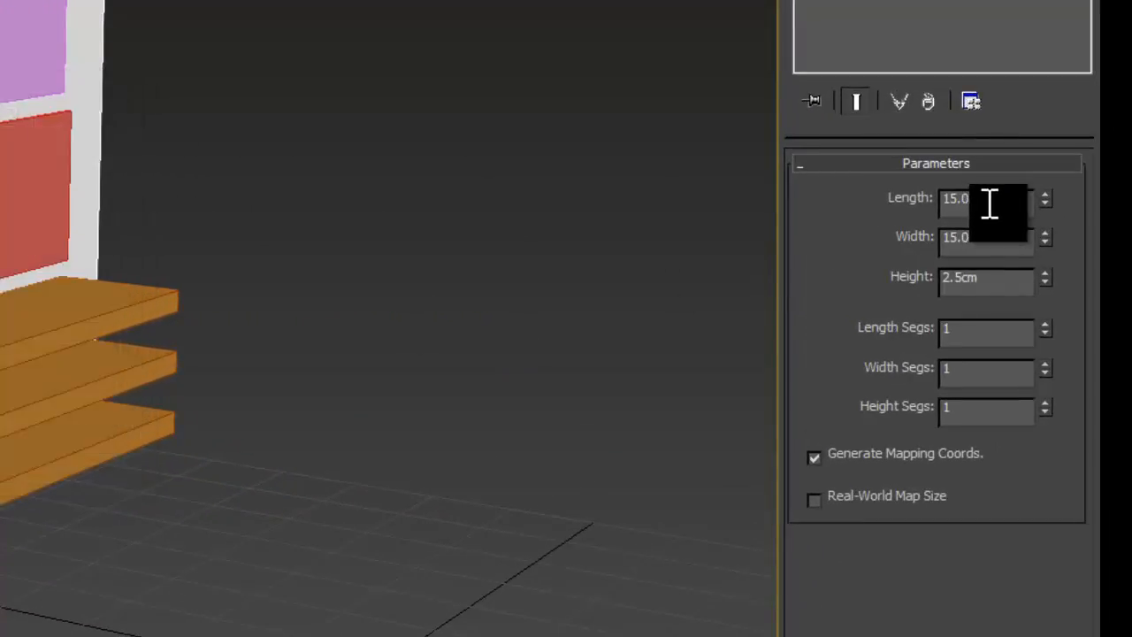
type("10")
key("Tab")
type("10")
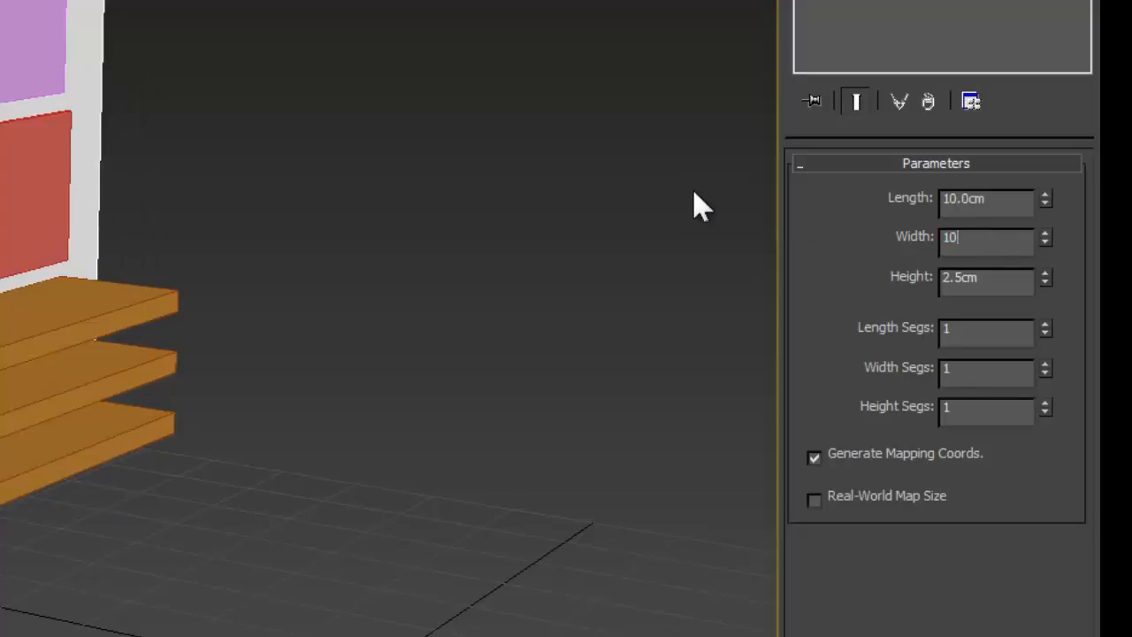
key("Return")
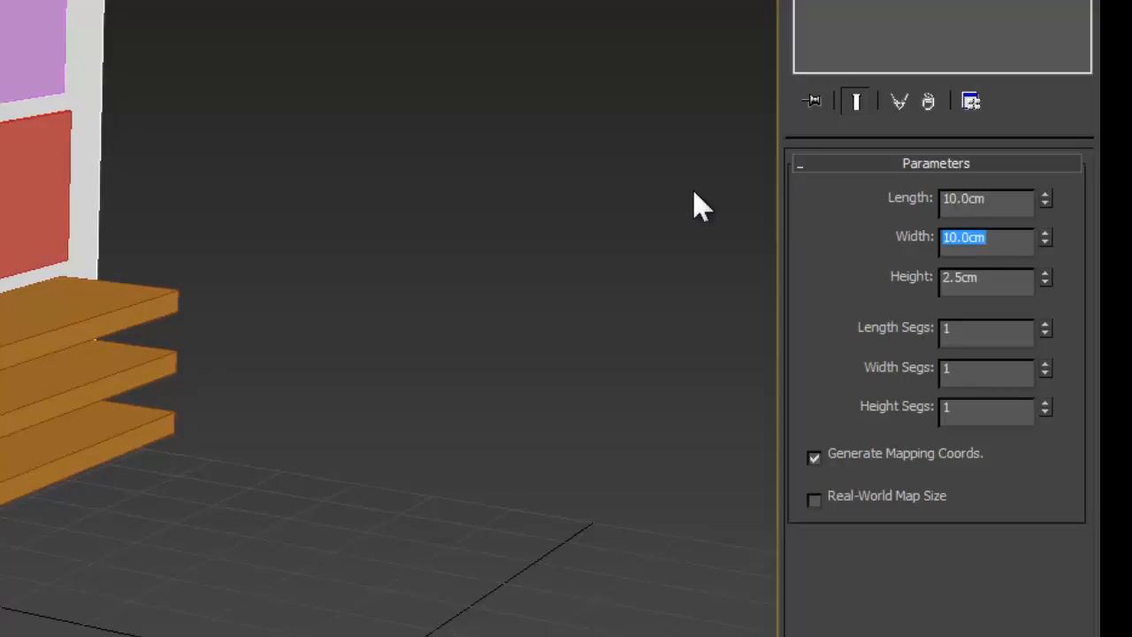
type("12")
key("Return")
double_click(1002, 196)
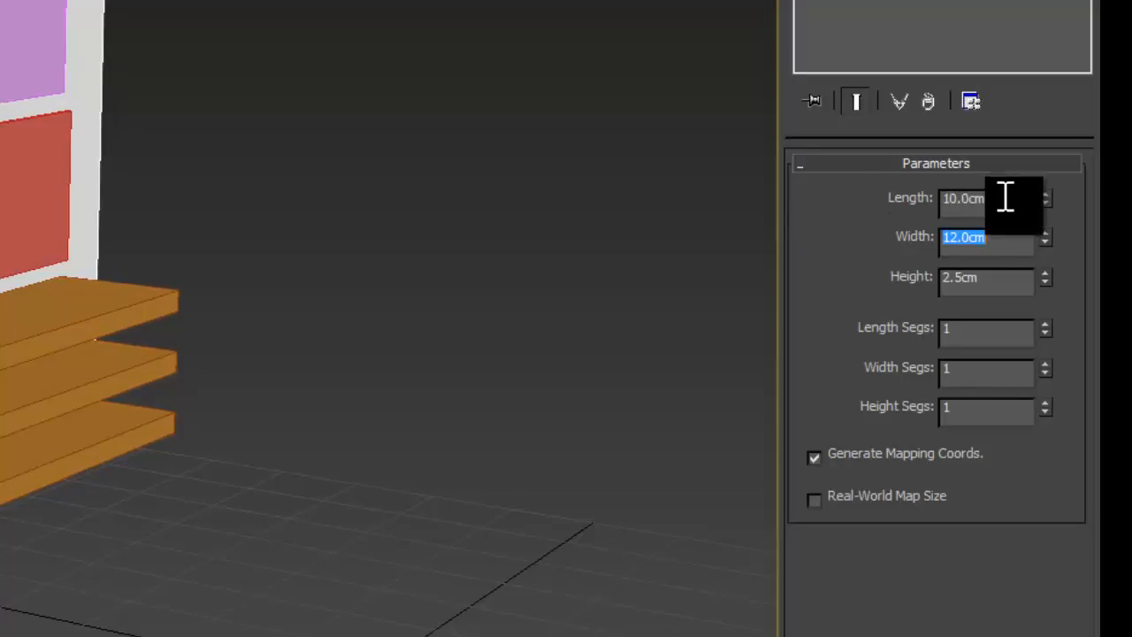
type("12")
key("Return")
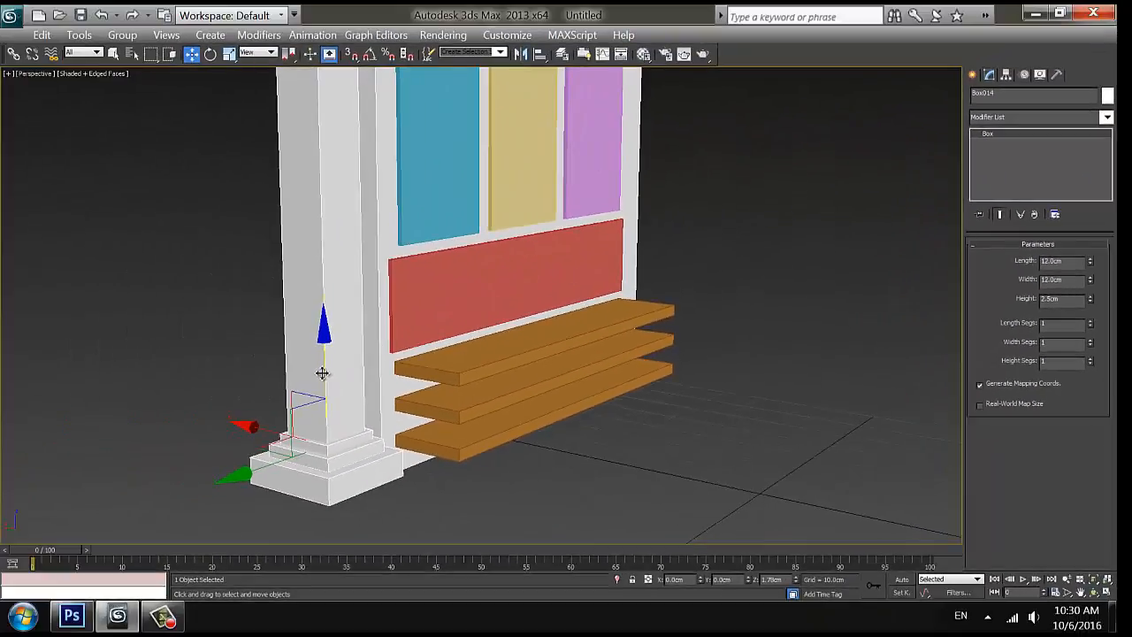
left_click(566, 460)
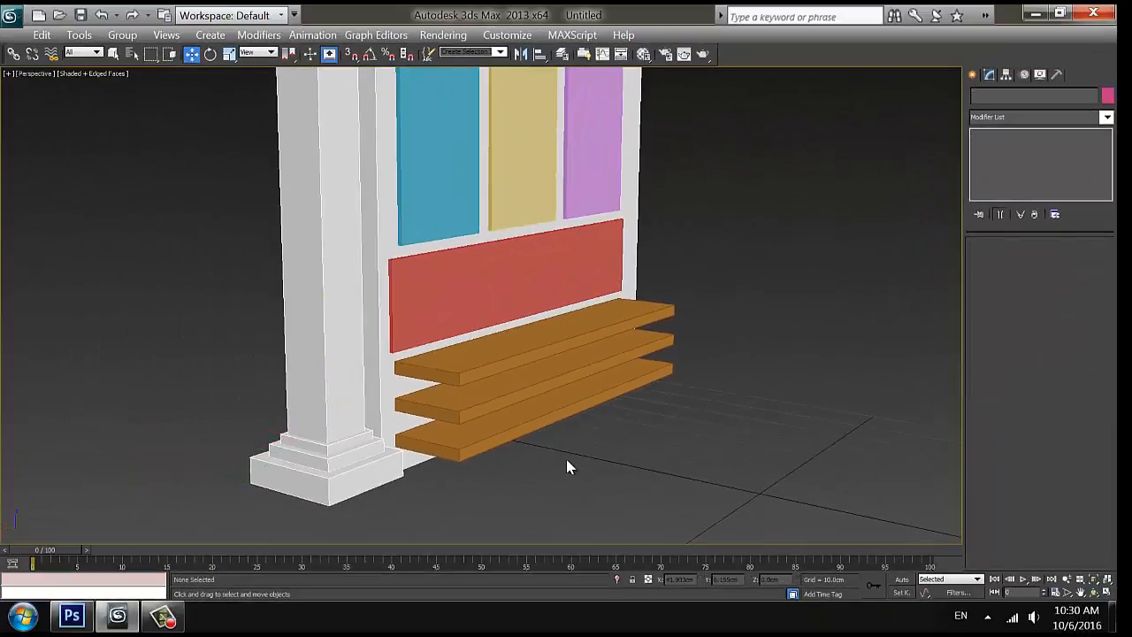
- Raise the pillar shaft about 2.3 cm along the Z axis to meet the underside of the base block
key("z")
middle_click_drag(648, 414, 491, 415, "alt")
scroll(491, 415, "up", 5)
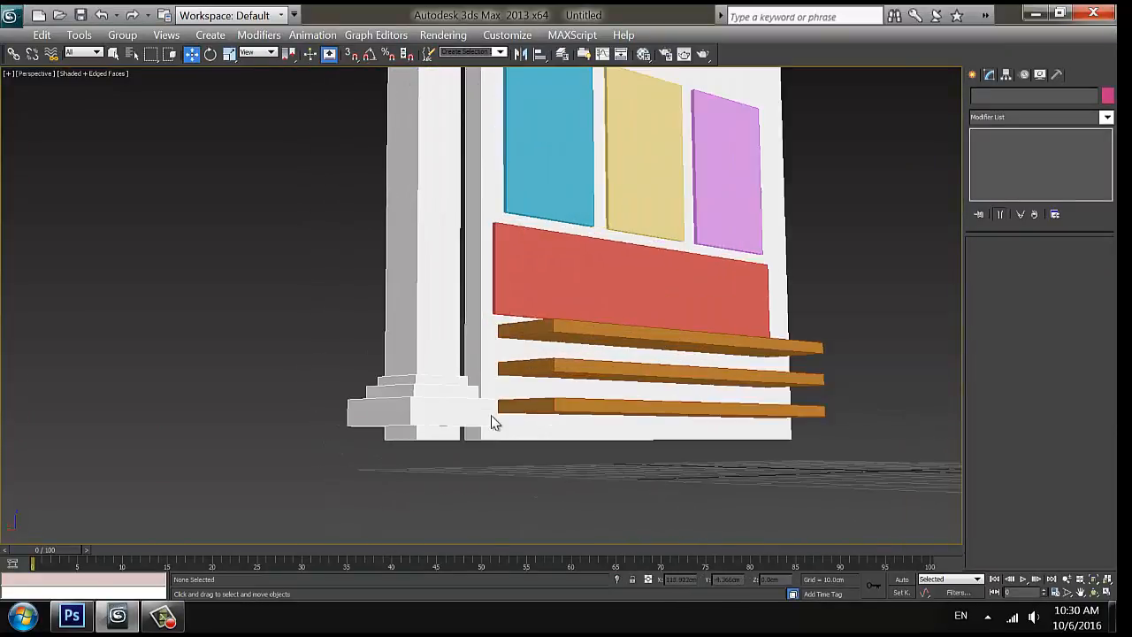
left_click(379, 396)
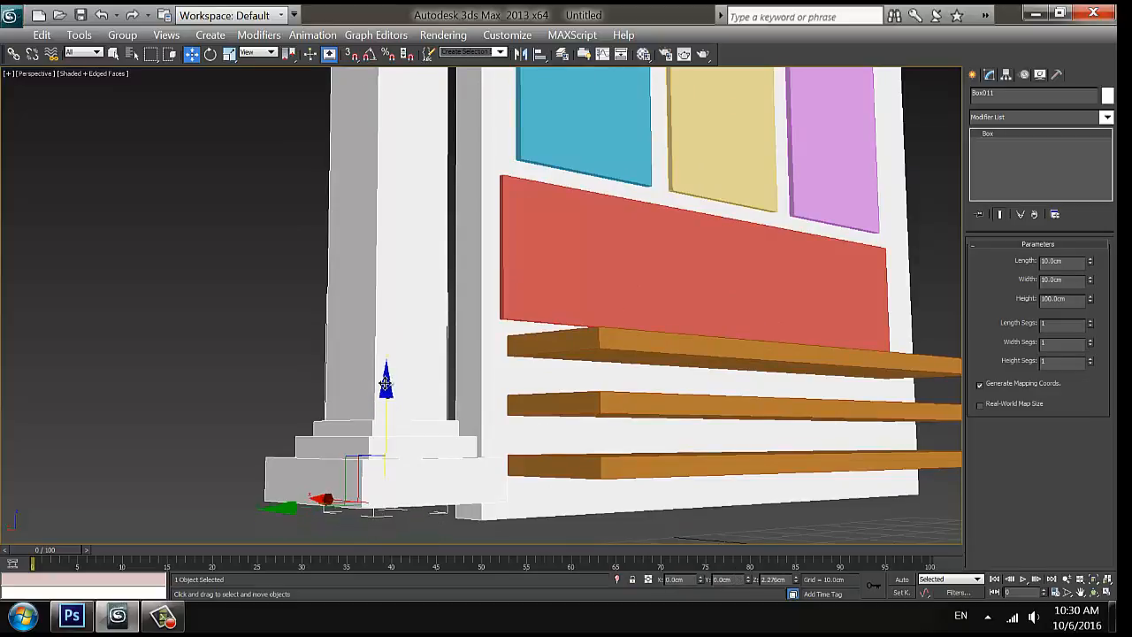
left_click(263, 319)
- Group the pillar shaft together with its three stepped base blocks
key("z")
middle_click_drag(395, 331, 439, 329, "alt")
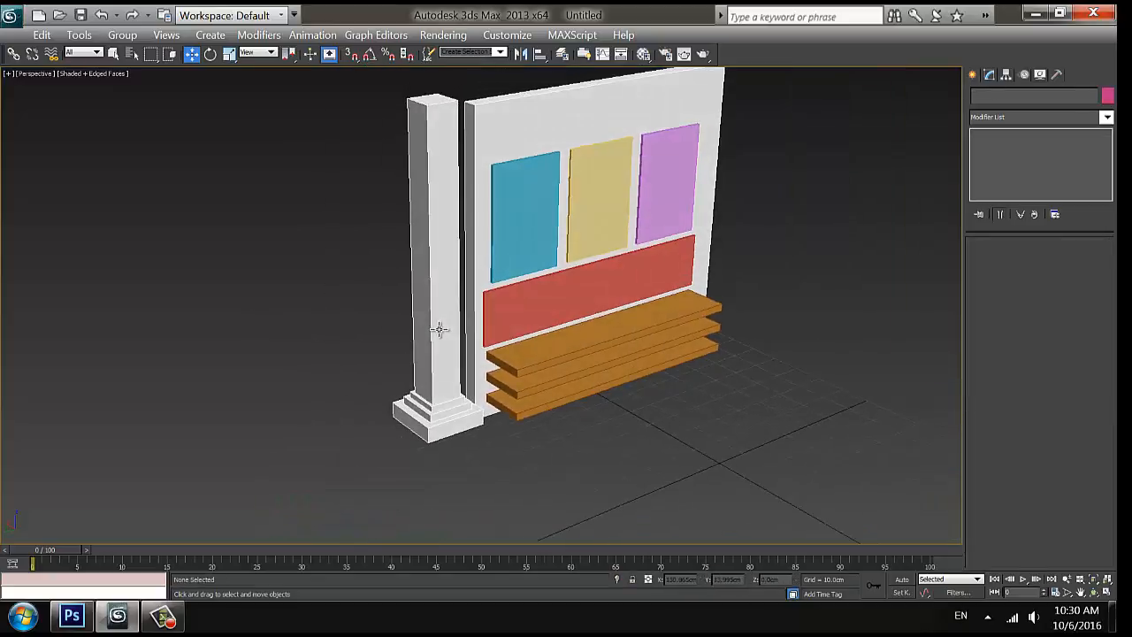
left_click_drag(430, 181, 445, 464)
left_click(121, 35)
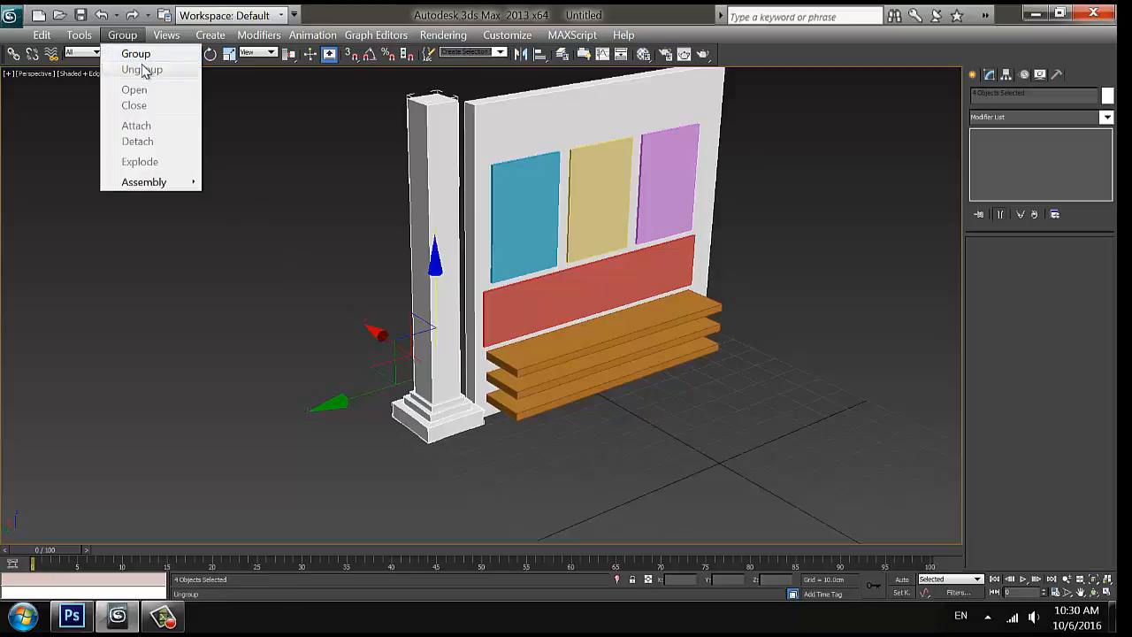
left_click(142, 53)
left_click(570, 341)
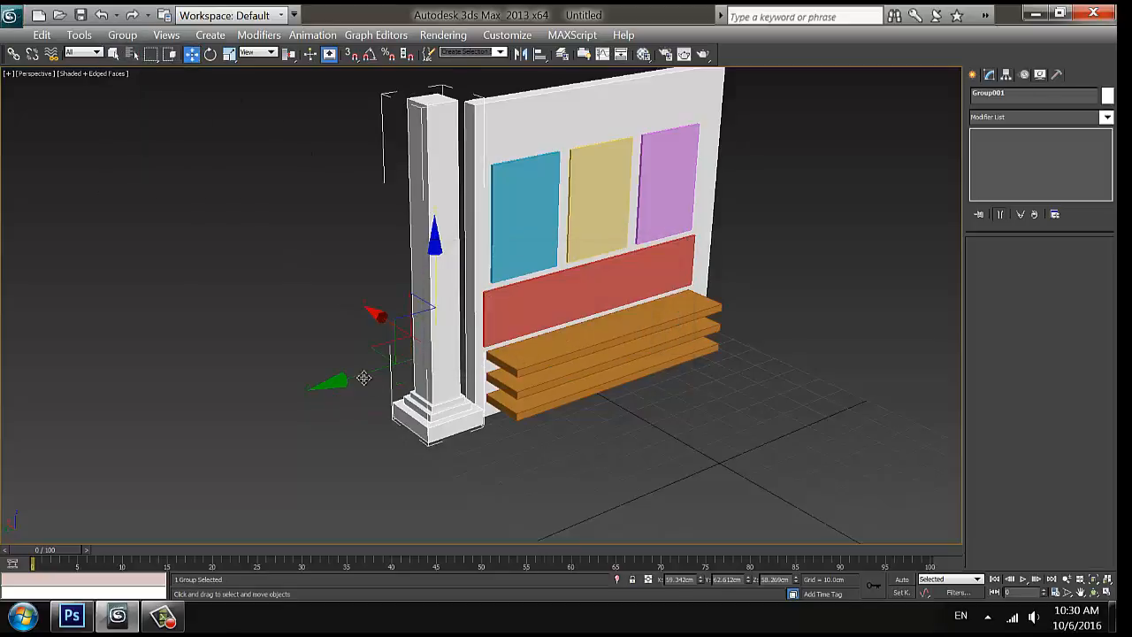
- Clone the pillar group along the Y axis as one independent copy beside the wall's opposite end
left_click_drag(359, 376, 658, 347)
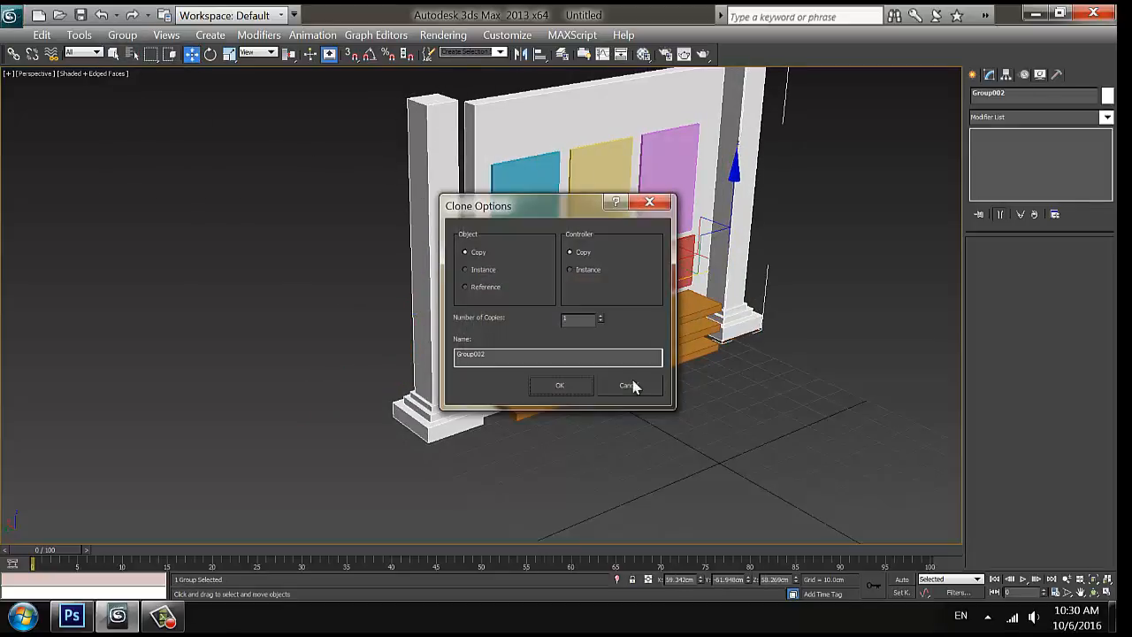
left_click(561, 386)
left_click(768, 410)
middle_click_drag(768, 412, 740, 425, "alt")
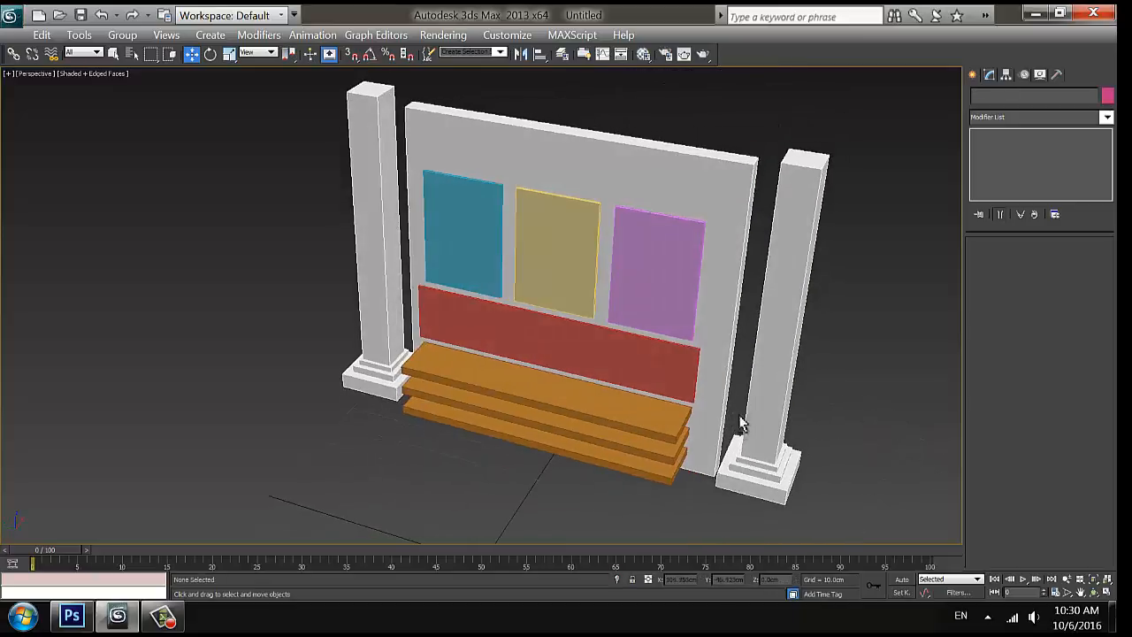
left_click(747, 483)
left_click(674, 505)
middle_click_drag(677, 505, 708, 485, "alt")
middle_click_drag(641, 459, 642, 473)
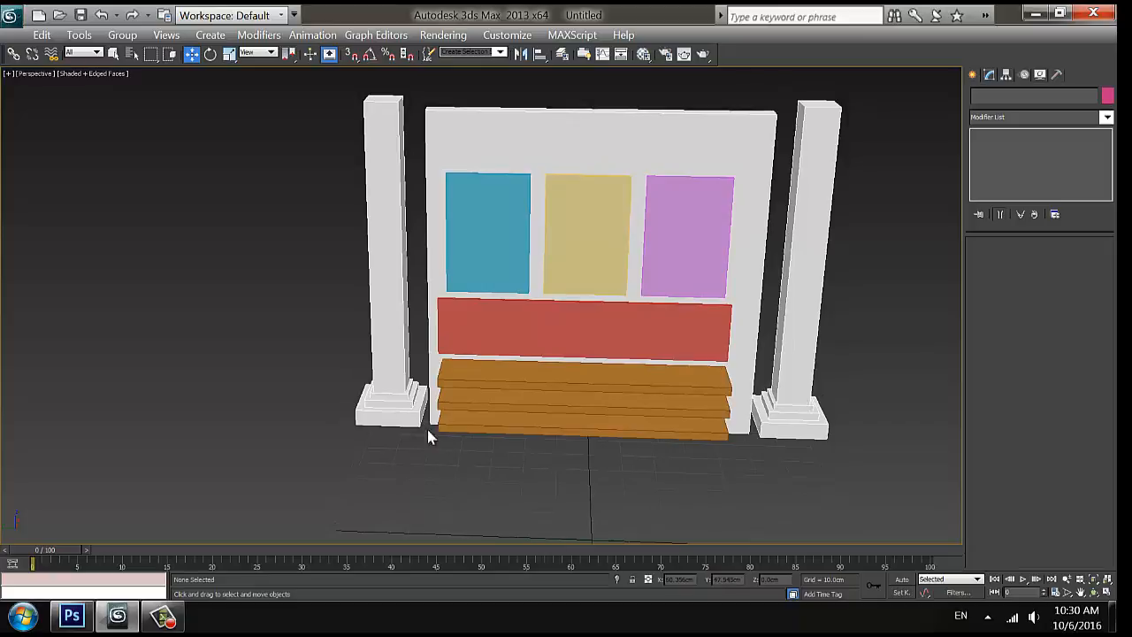
- Group the back wall, its panels and shelves, and both pillars into a single group
left_click_drag(846, 469, 847, 470)
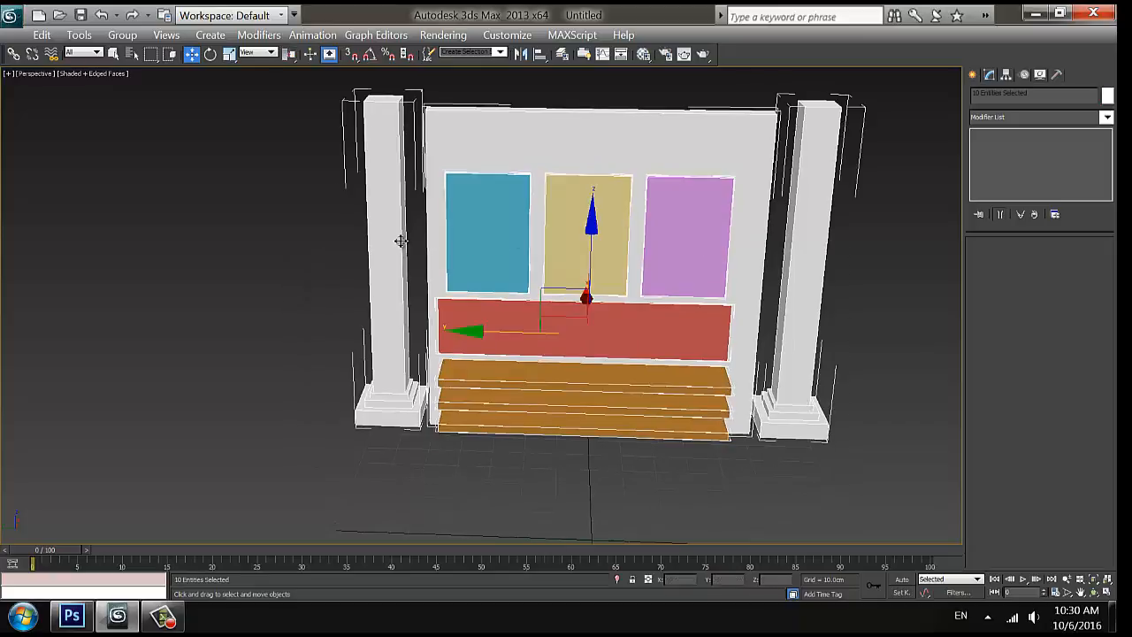
left_click(122, 34)
left_click(137, 54)
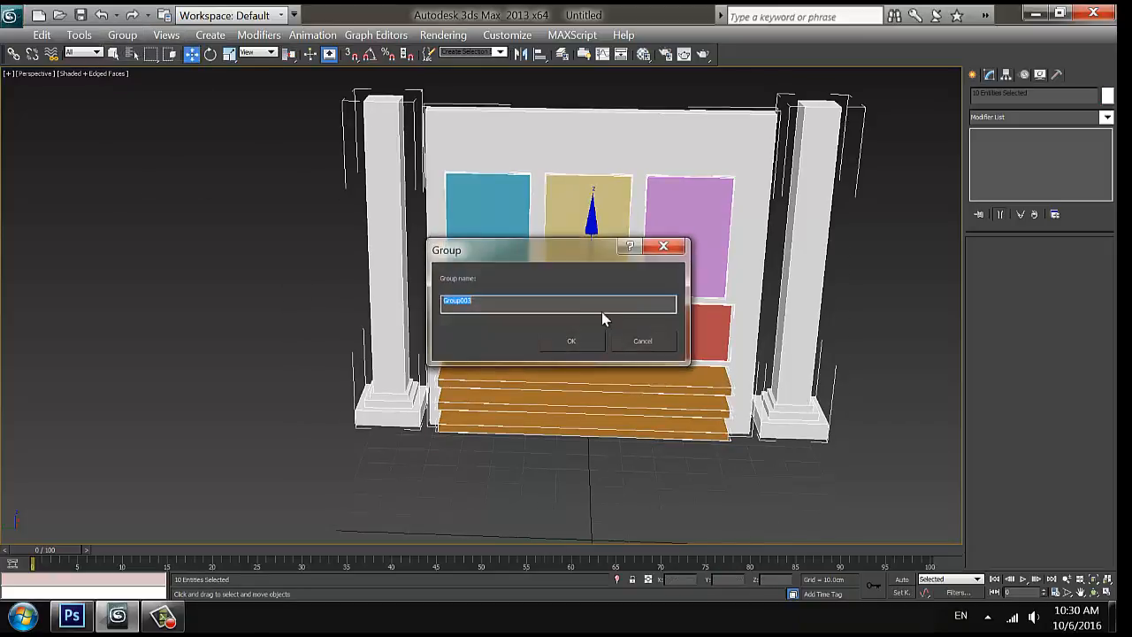
left_click(576, 345)
left_click(547, 477)
- Ungroup the combined wall and pillars in the Left view
key("alt+w")
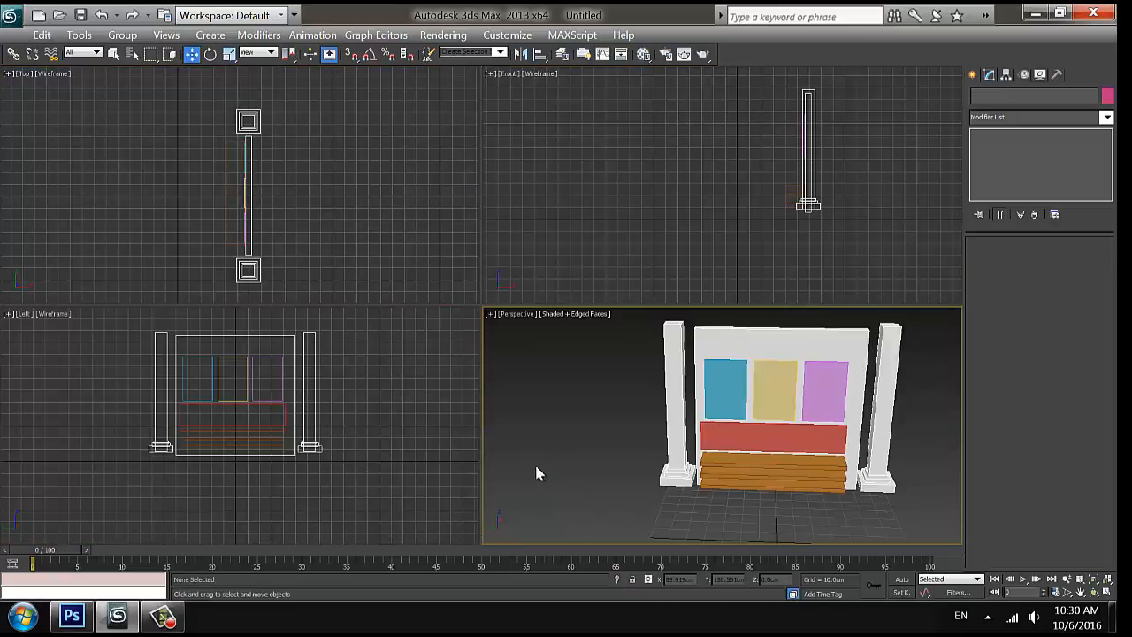
left_click(319, 463)
key("alt+w")
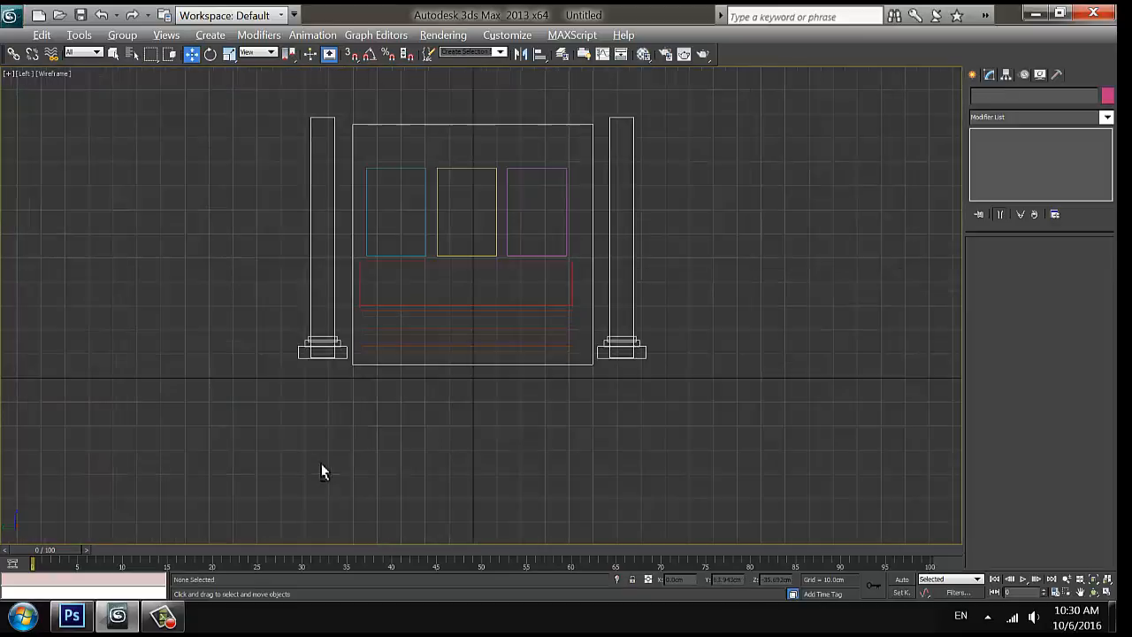
left_click(335, 218)
left_click(122, 35)
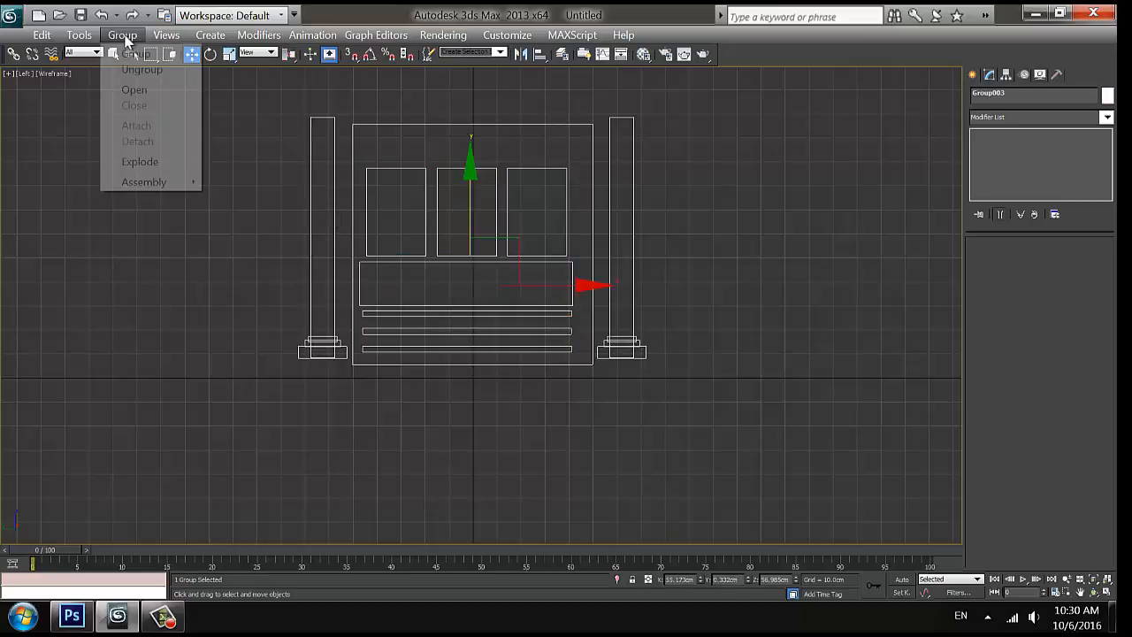
left_click(132, 71)
left_click(245, 280)
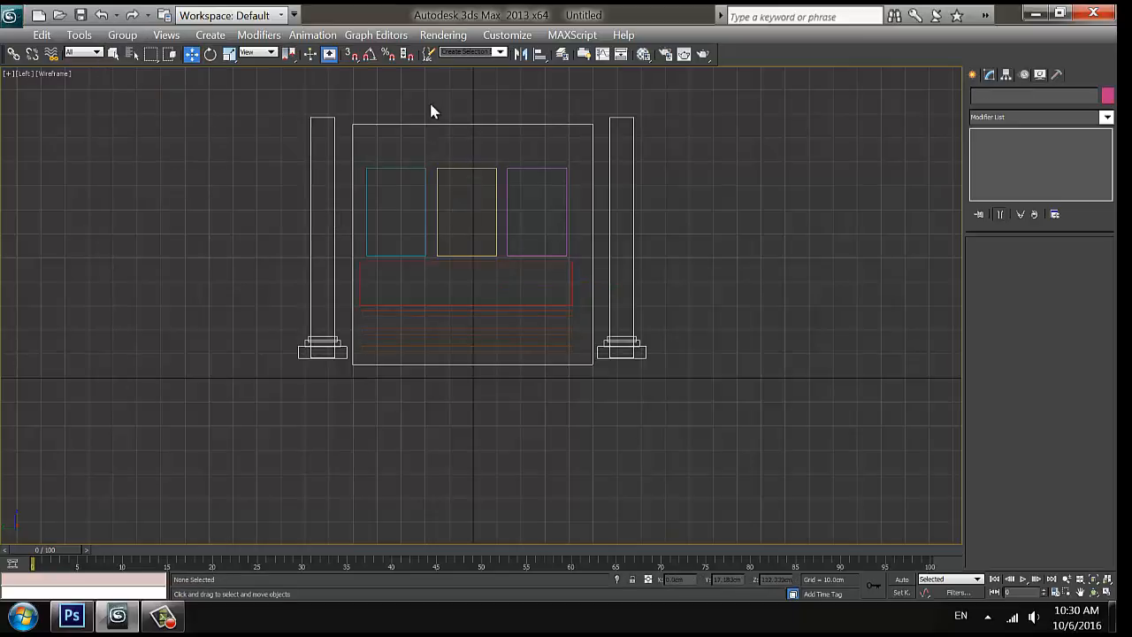
- Raise the back wall with its panels and shelves about 14.5 cm, leaving out the two pillars
left_click_drag(545, 403, 545, 403)
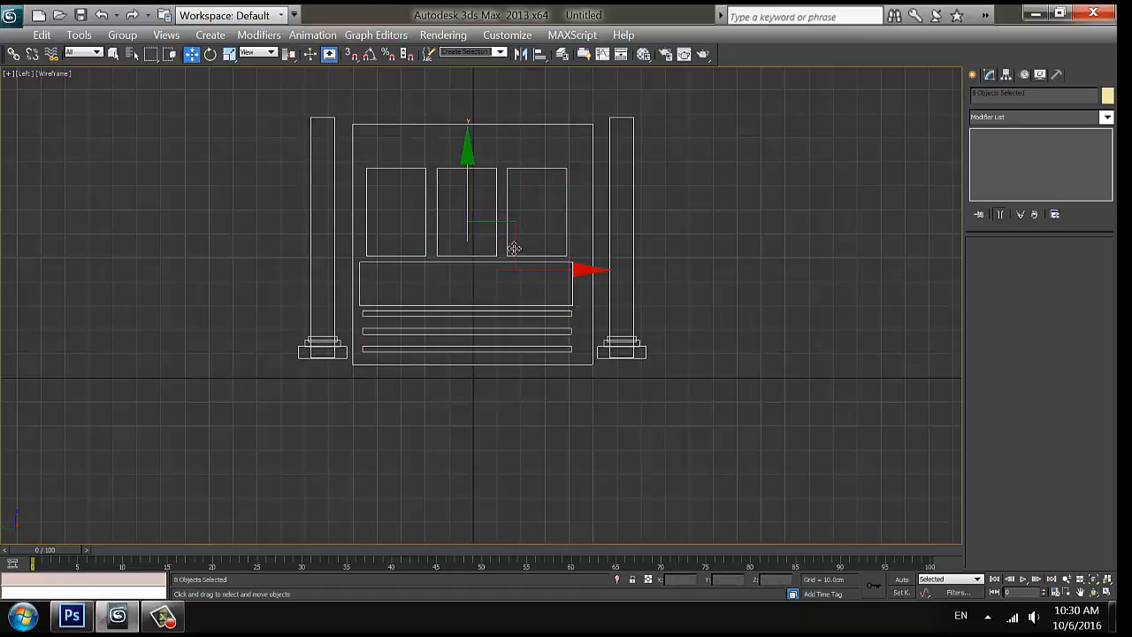
left_click_drag(482, 237, 459, 182)
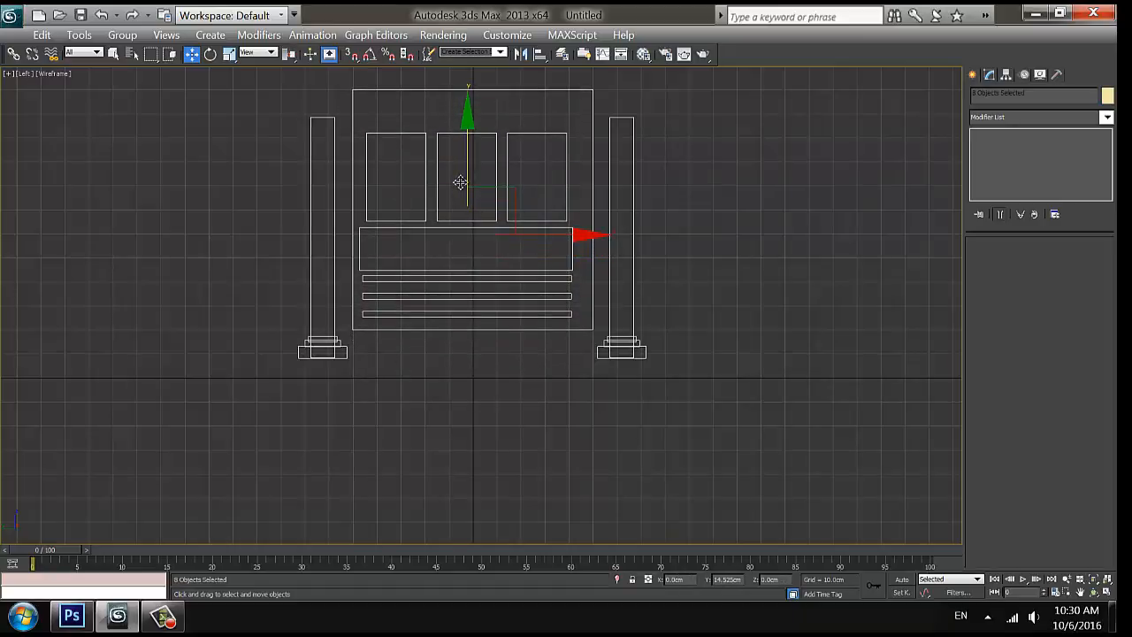
left_click(576, 428)
- Unhide all hidden objects in the scene
key("alt+w")
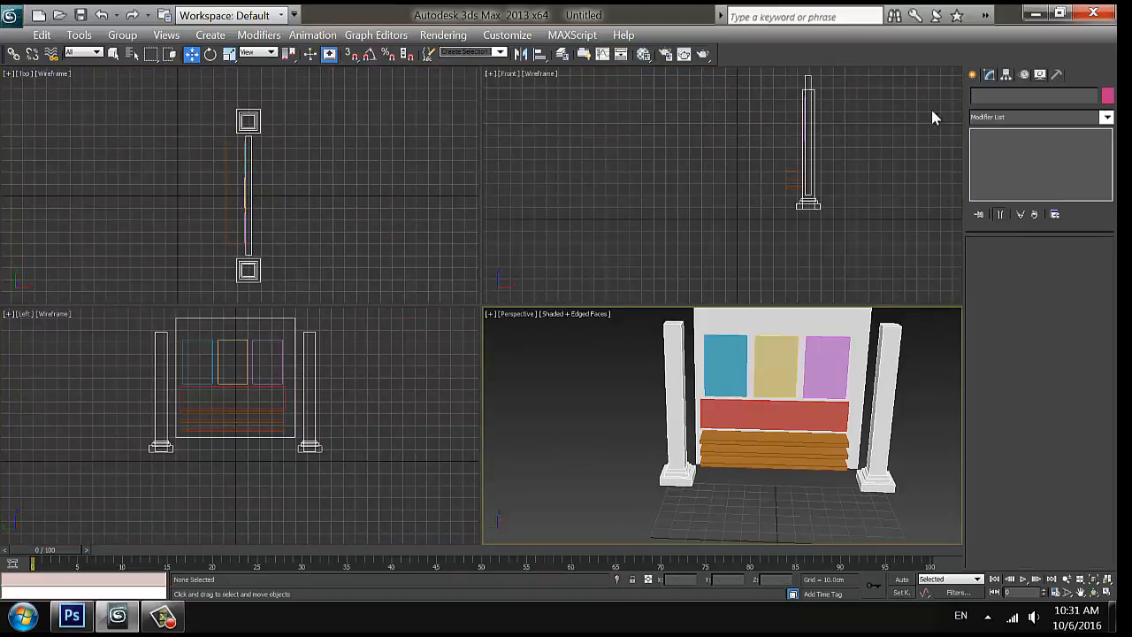
right_click(705, 515)
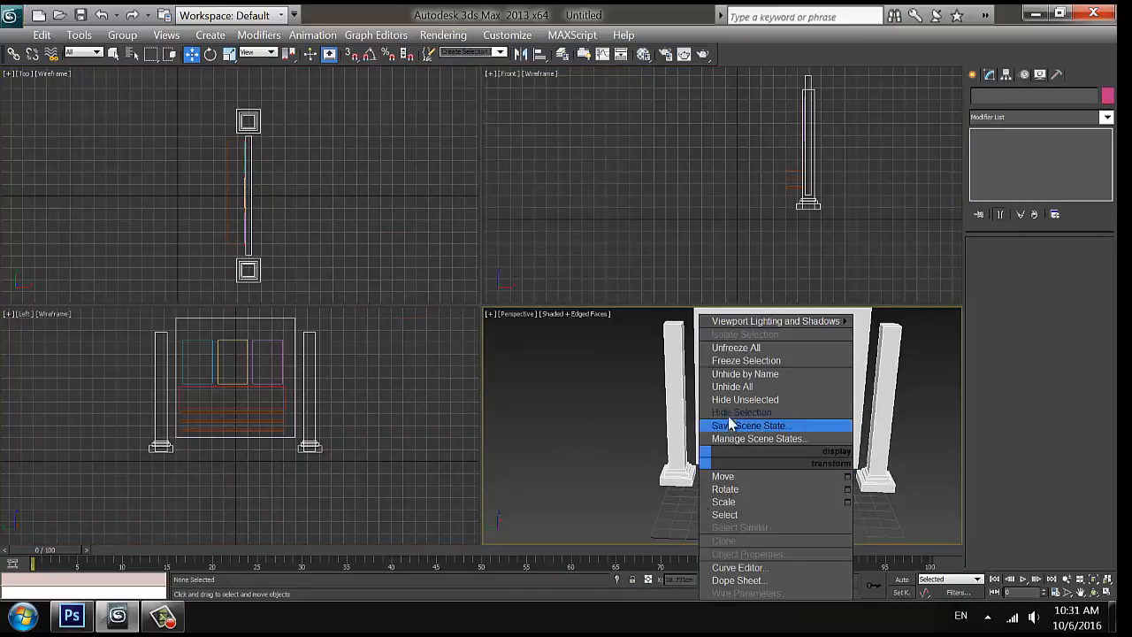
left_click(735, 388)
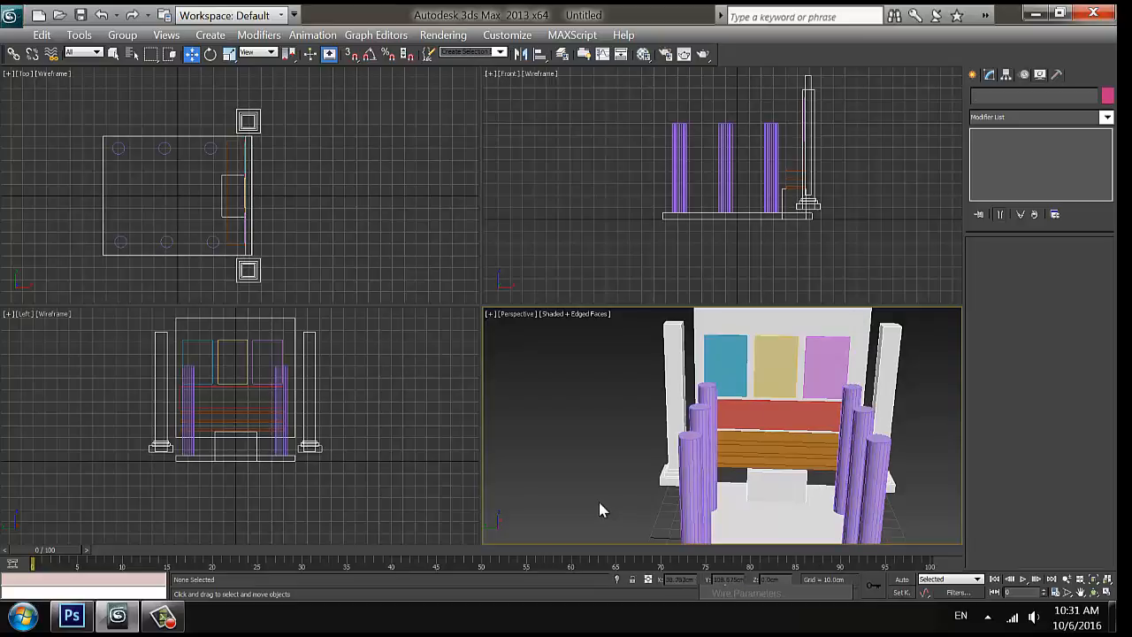
key("alt+w")
middle_click_drag(319, 427, 387, 426, "alt")
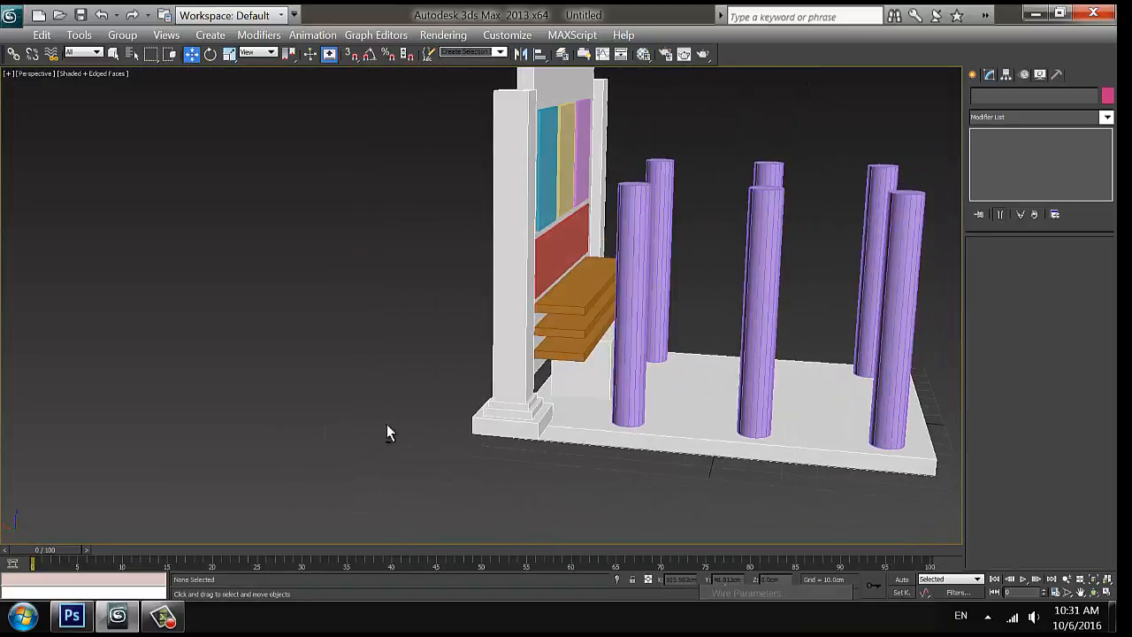
mouse_move(544, 423)
middle_mouse_down()
mouse_move(411, 381)
mouse_move(372, 402)
mouse_move(422, 399)
mouse_move(455, 421)
mouse_move(504, 415)
mouse_move(566, 441)
mouse_move(553, 438)
middle_mouse_up()
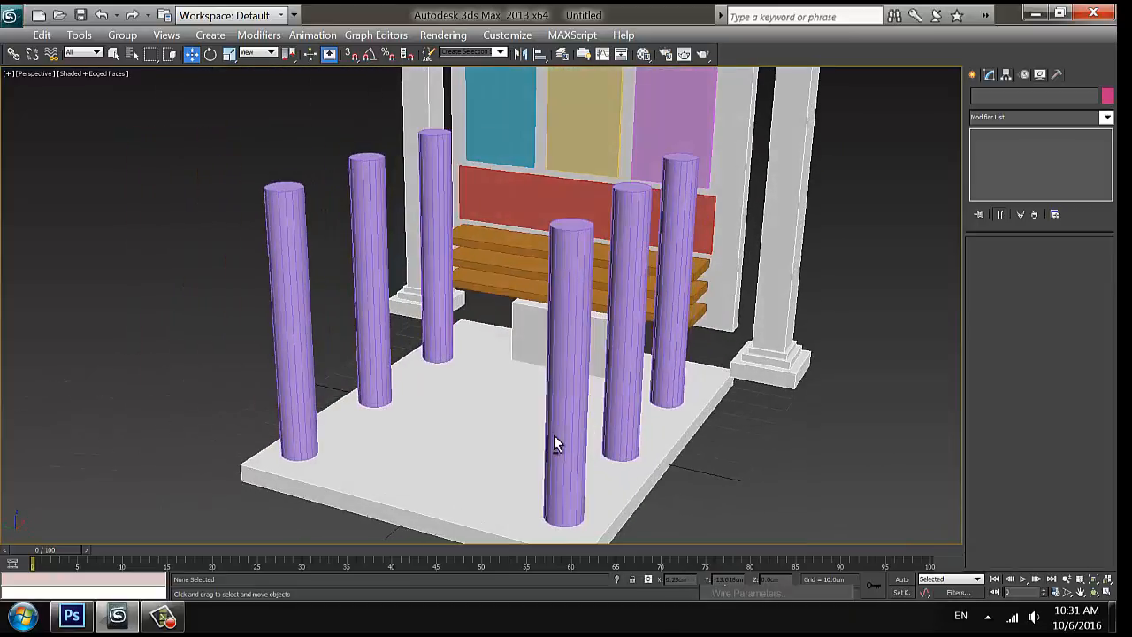
- Clone the counter box along the X axis as one independent copy behind the wall and extend its length to 103.25 cm
left_click(525, 318)
middle_click_drag(734, 416, 695, 429, "alt")
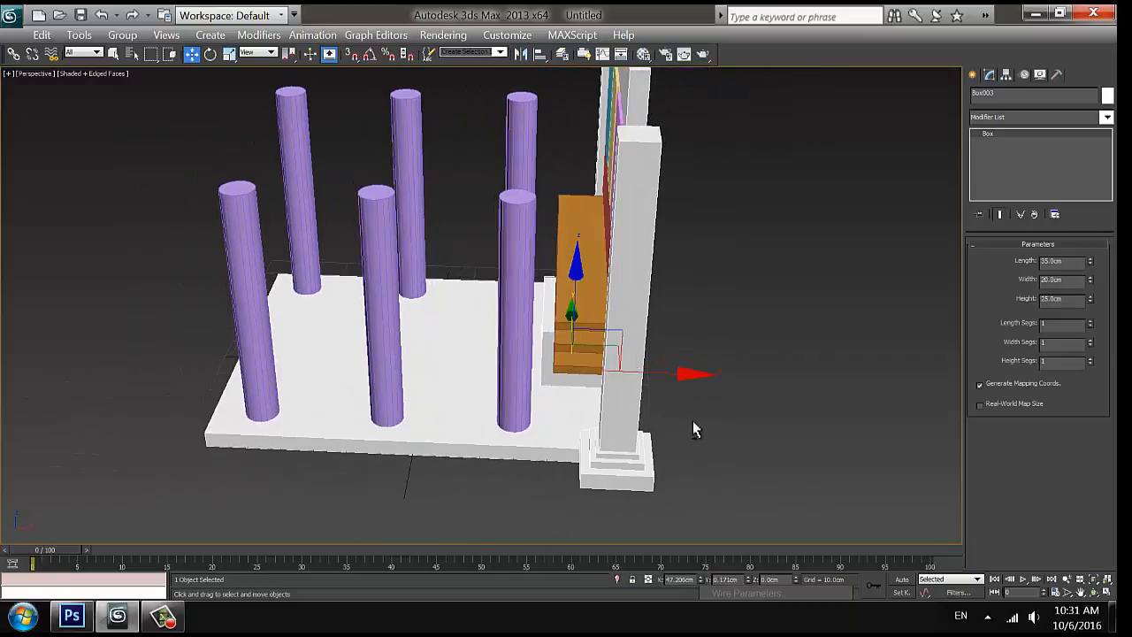
mouse_move(681, 374)
left_mouse_down()
mouse_move(637, 376)
mouse_move(791, 368)
left_mouse_up()
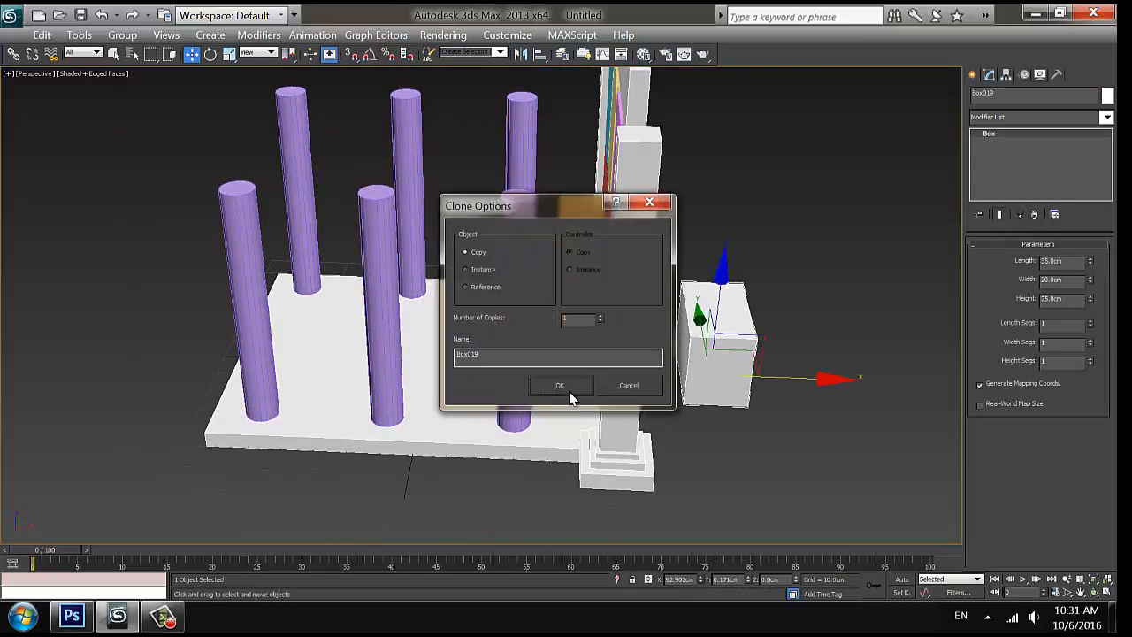
left_click(558, 387)
left_click_drag(1090, 263, 1078, 144)
left_click(863, 318)
- Reduce the height of the long box behind the wall to 10.75 cm, keeping its width at 20 cm
middle_click_drag(862, 380, 782, 380, "alt")
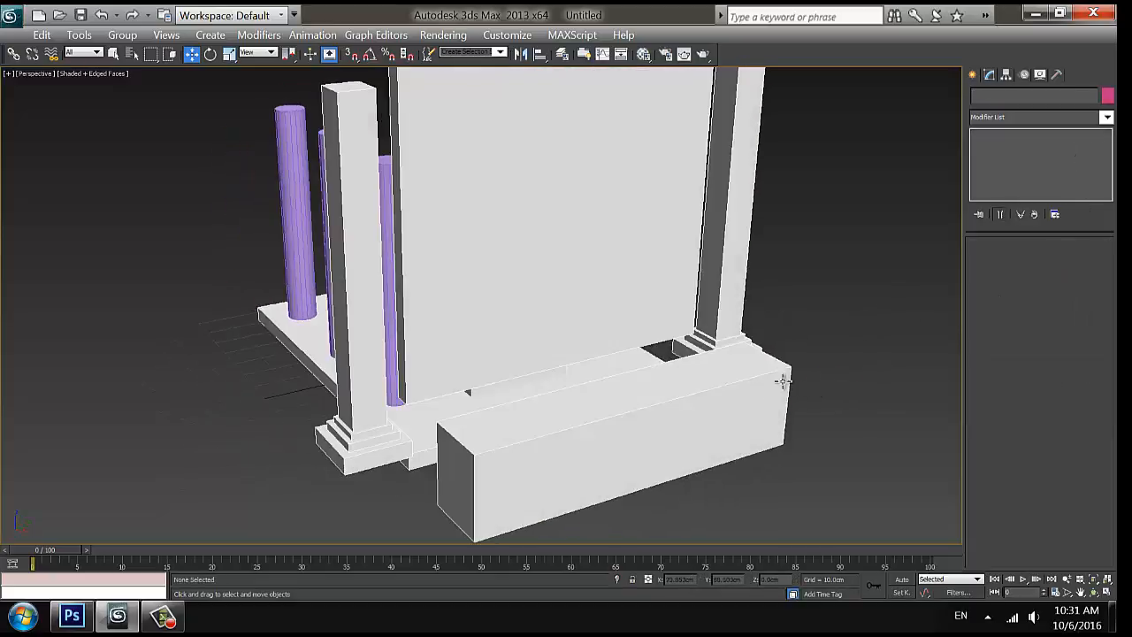
left_click(670, 434)
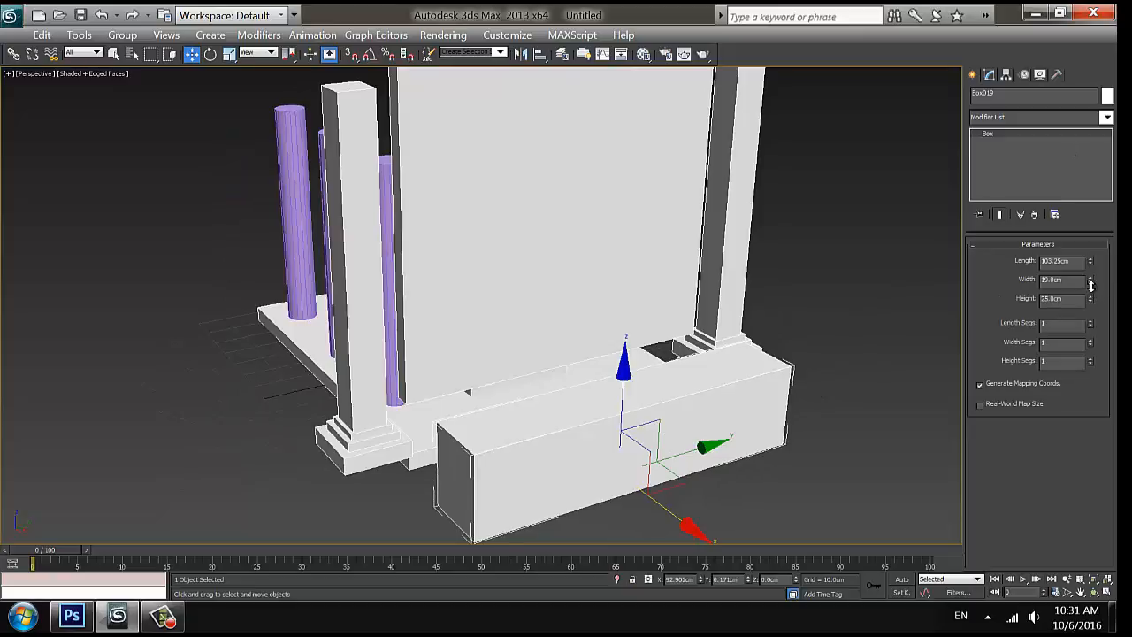
left_click_drag(1091, 283, 1095, 332)
left_click(924, 440)
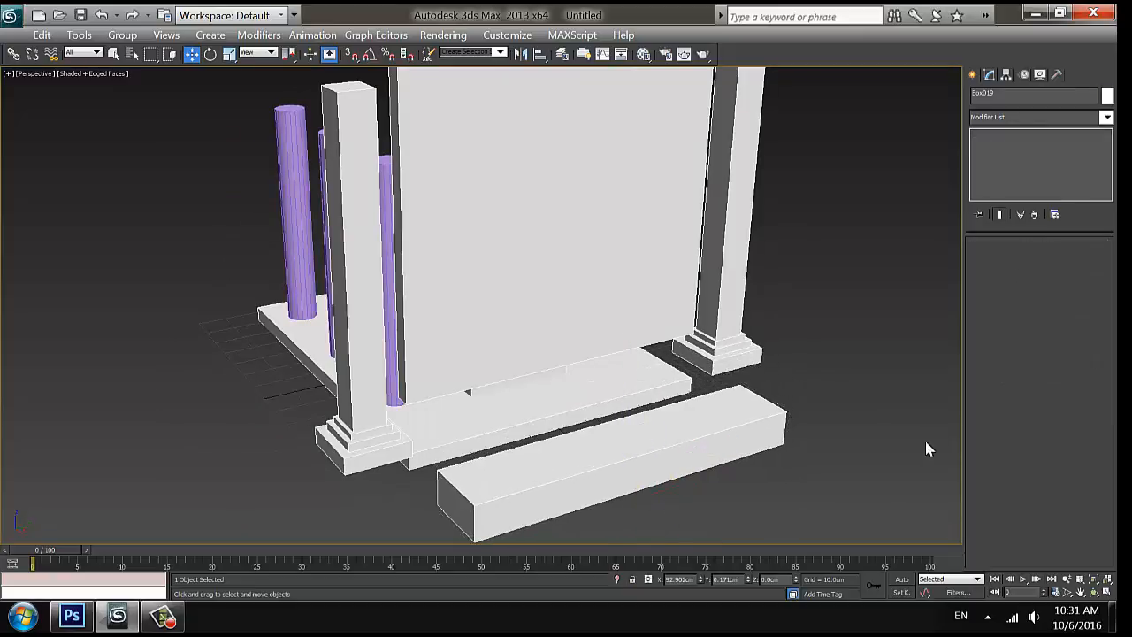
- Move the long box about 34 cm along the X axis to sit beneath the back wall between the pillar bases
middle_click_drag(925, 440, 720, 416, "alt")
left_click(719, 417)
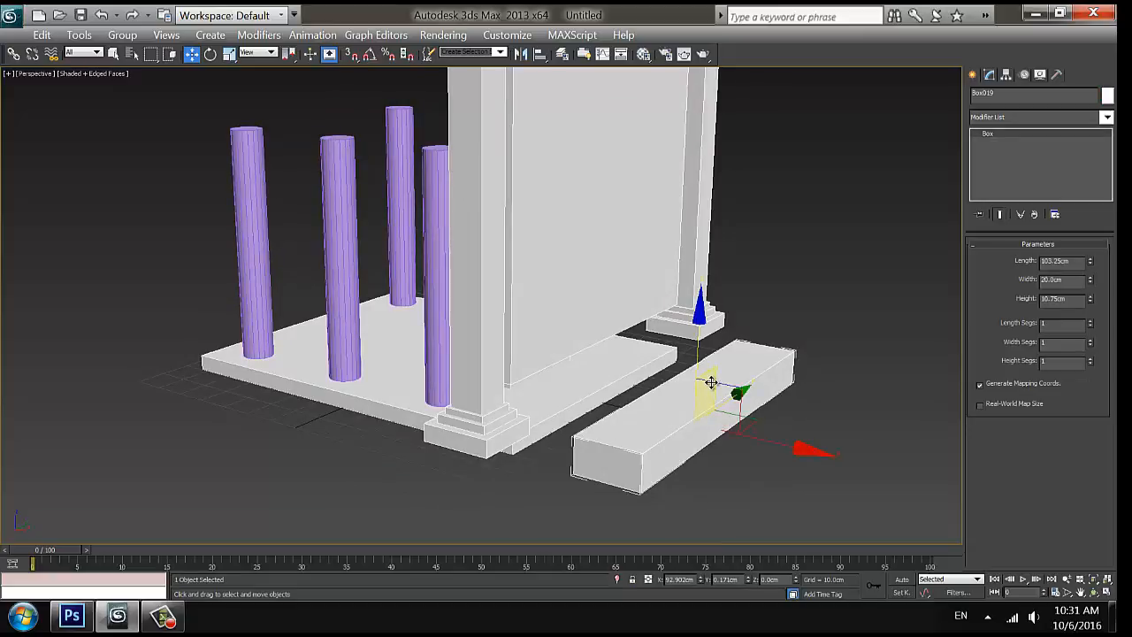
key("alt+w")
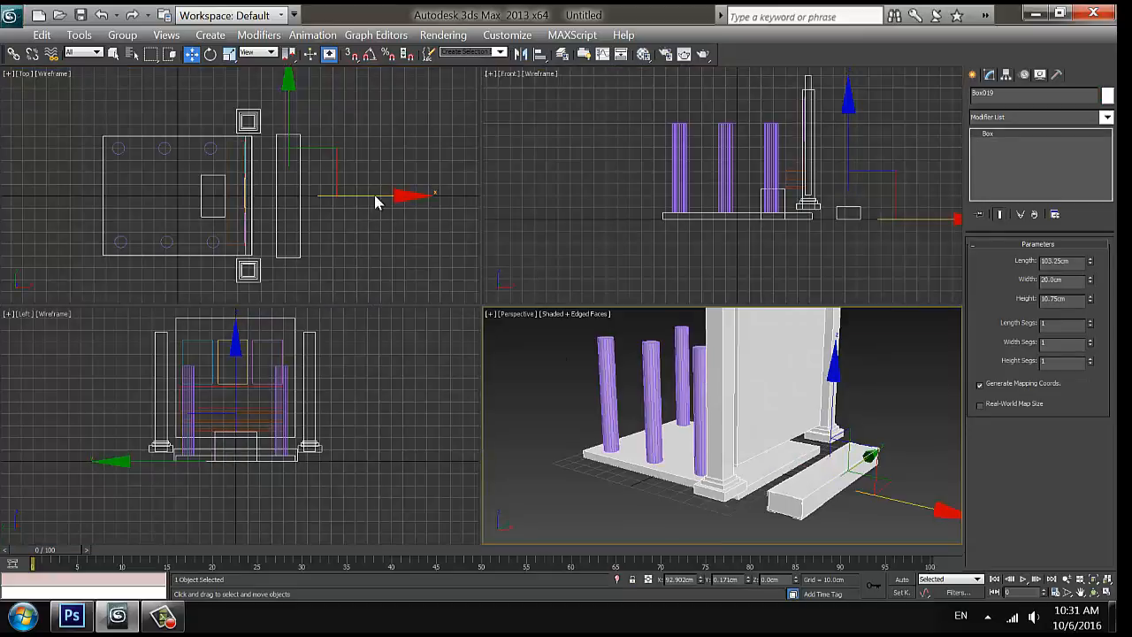
left_click_drag(375, 201, 339, 196)
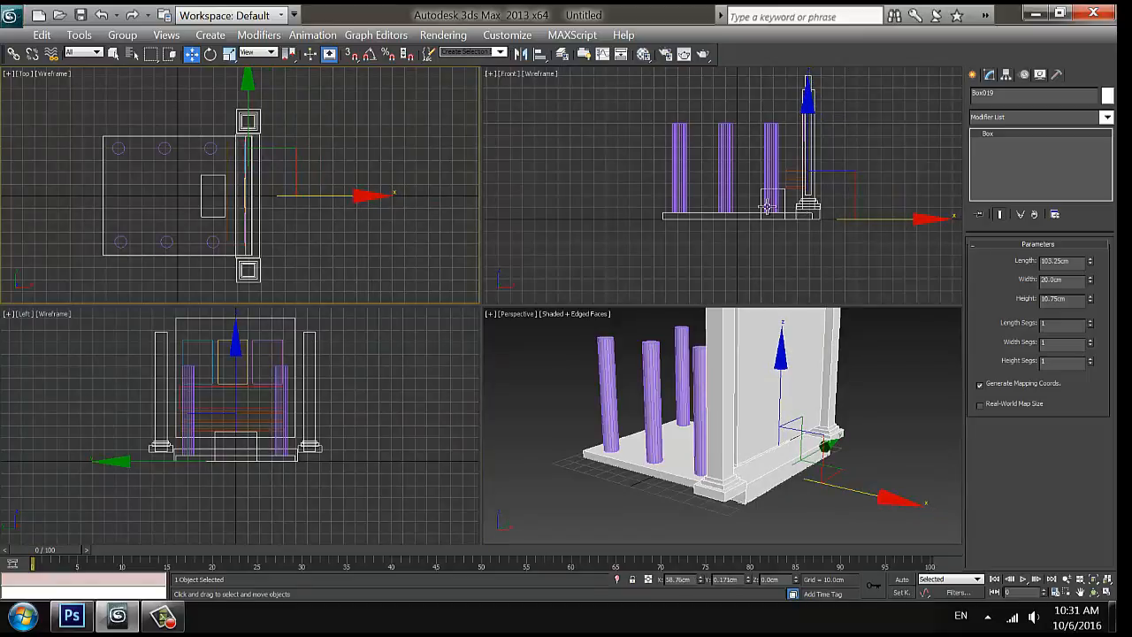
left_click(567, 469)
key("alt+w")
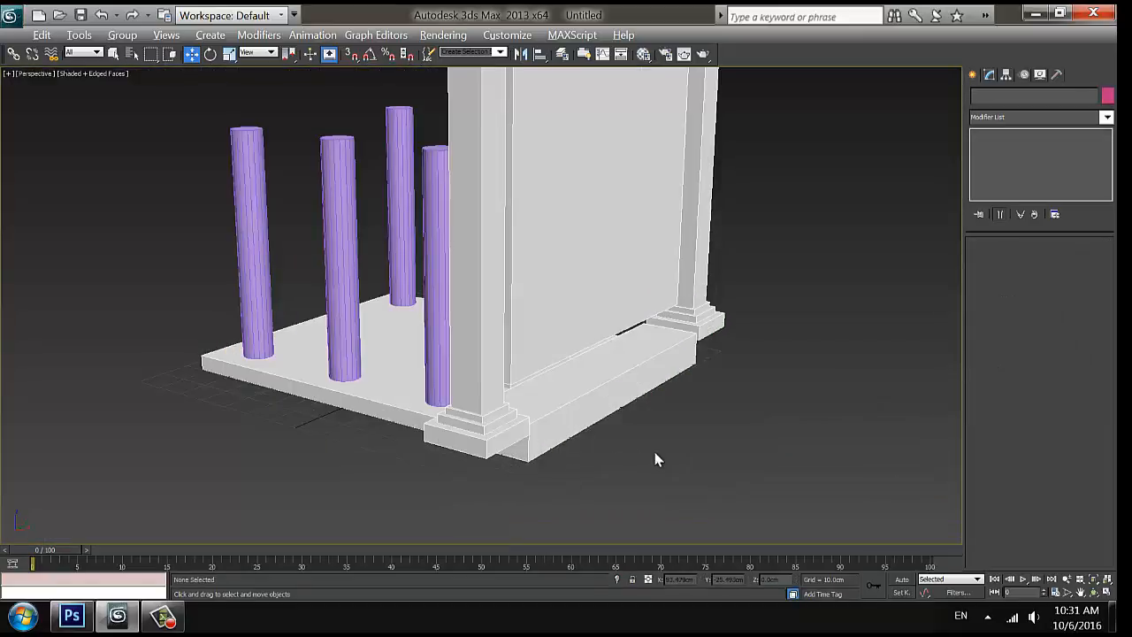
- Group the back wall, its panels and shelves, and both pillars, leaving out the plinth box below
middle_click_drag(366, 452, 607, 435, "alt")
left_click(330, 243)
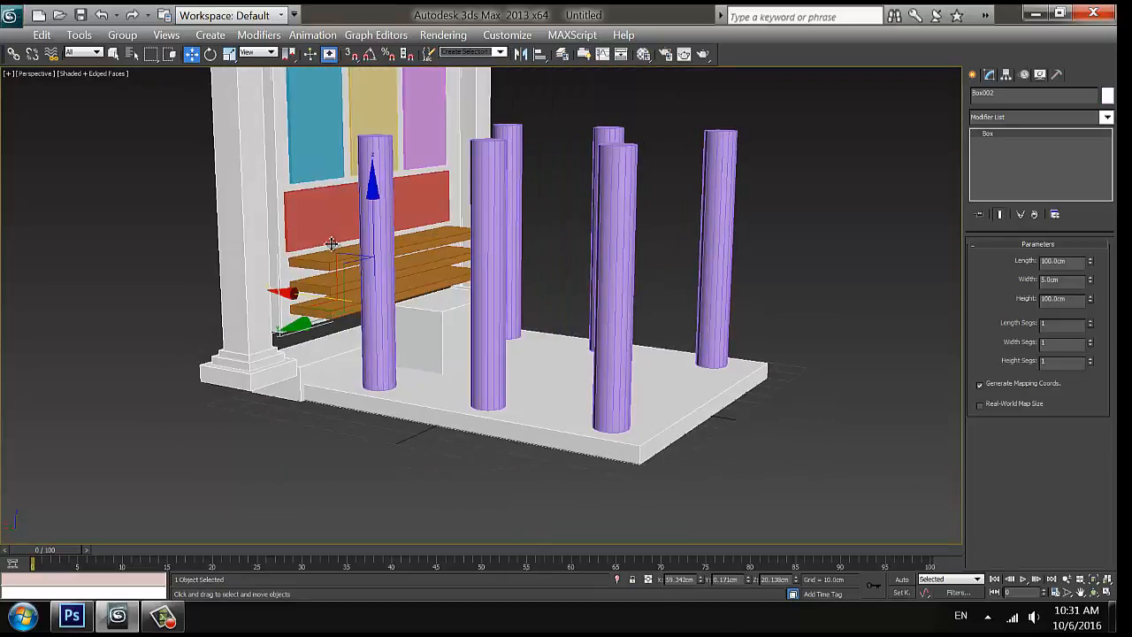
left_click(298, 416)
key("alt+w")
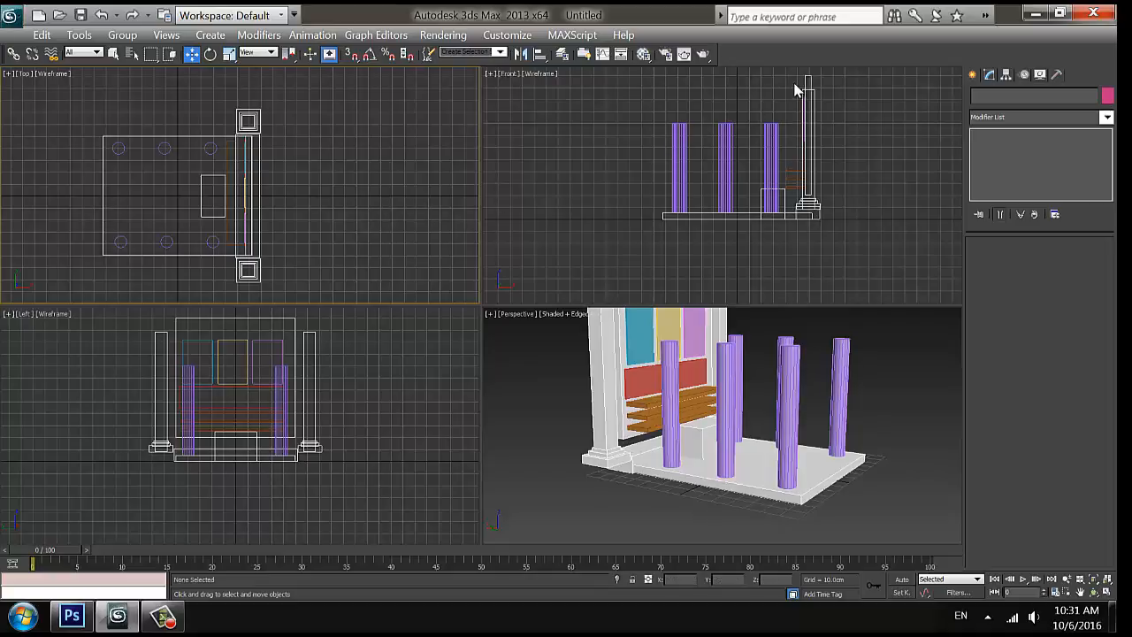
left_click_drag(792, 79, 803, 81)
left_click_drag(830, 141, 836, 189)
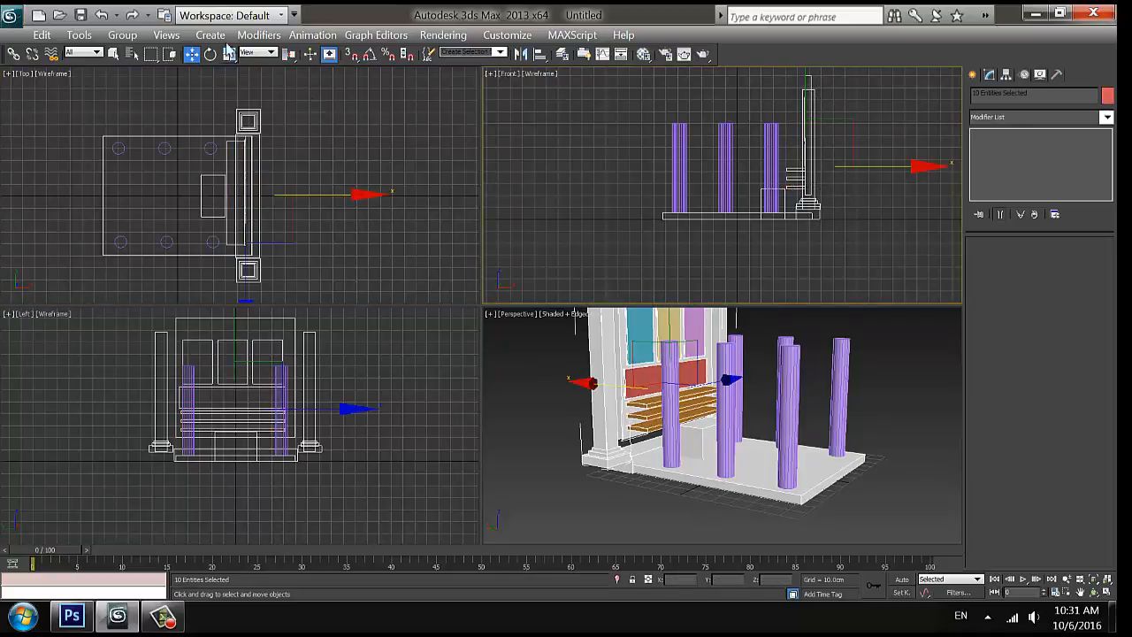
left_click(122, 35)
left_click(134, 53)
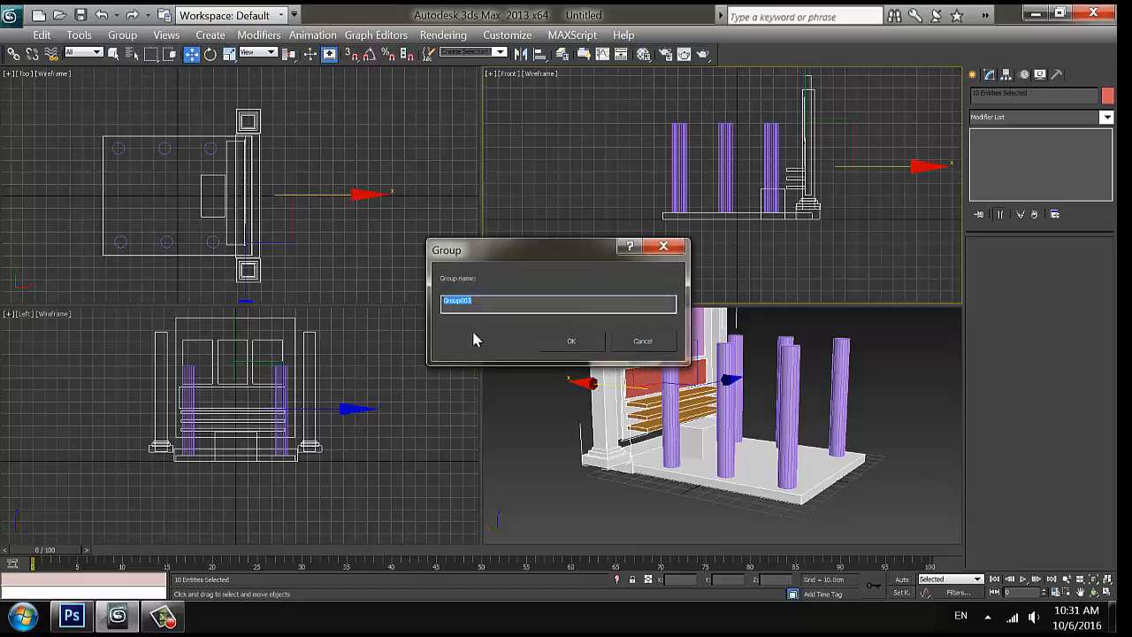
left_click(568, 343)
- Lower the wall and pillar group vertically so the wall rests on the plinth box
left_click_drag(237, 336, 237, 349)
left_click(484, 390)
key("alt+w")
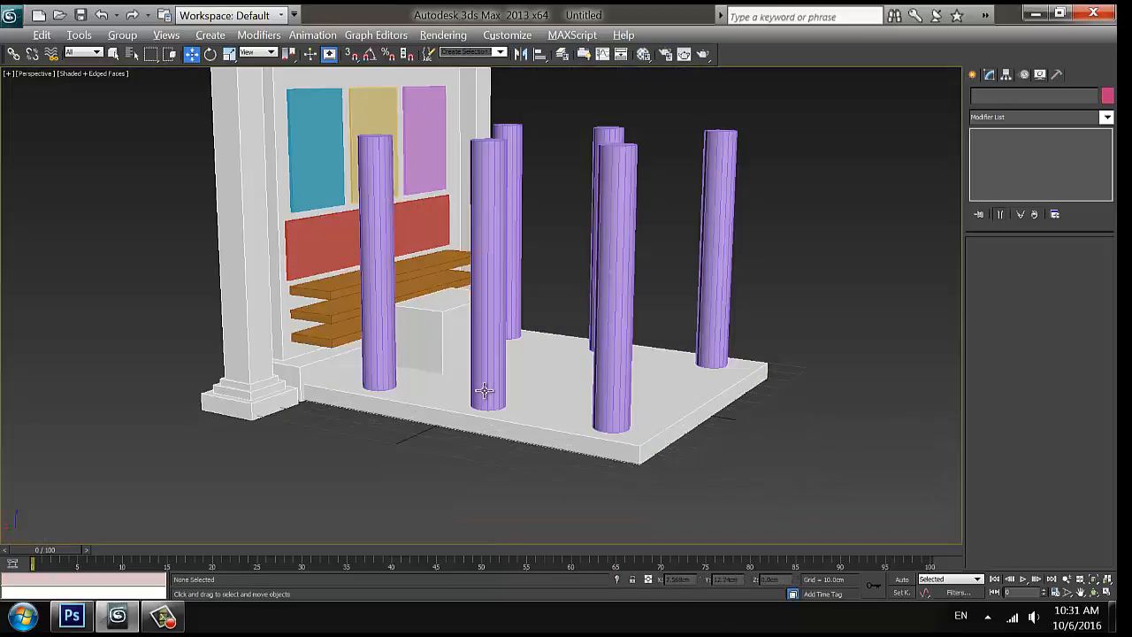
middle_click_drag(724, 423, 677, 430, "alt")
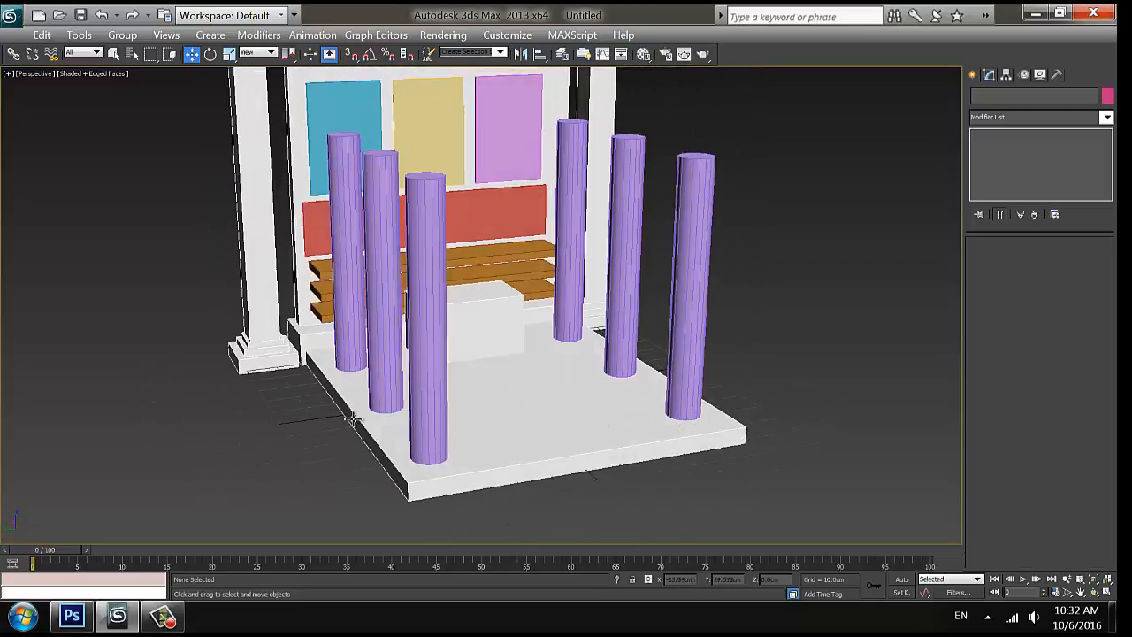
key("alt+w")
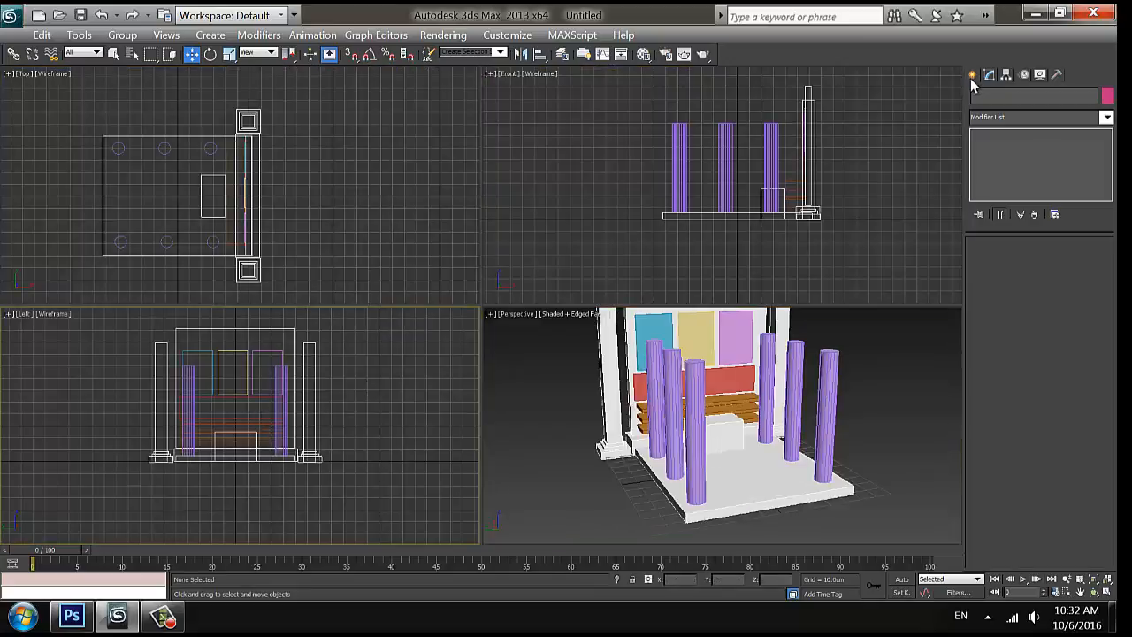
left_click(972, 76)
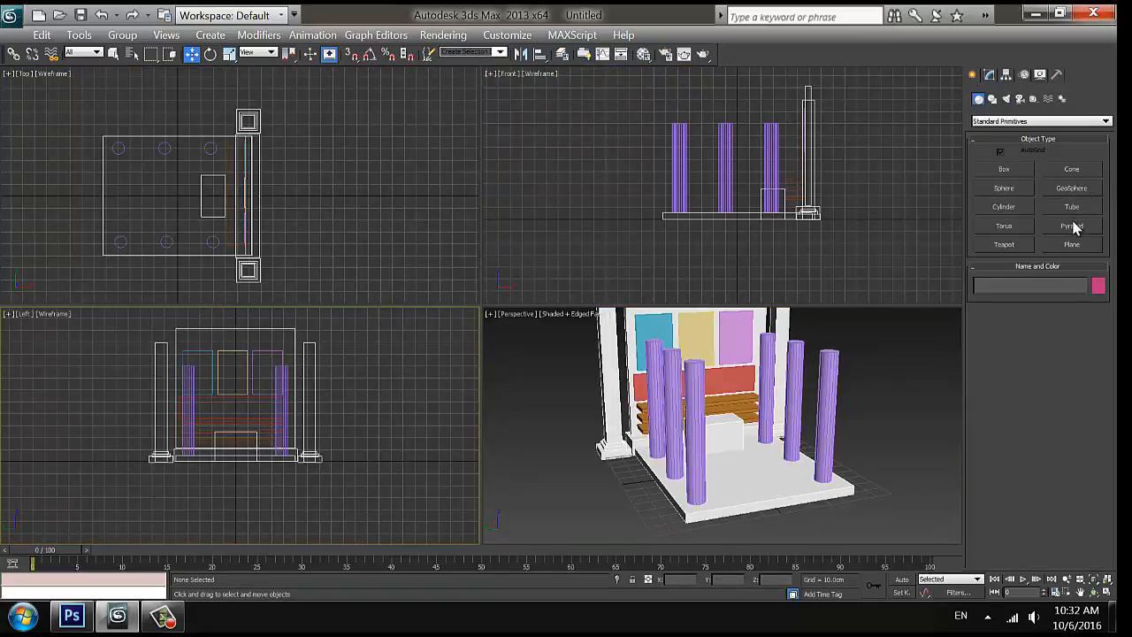
left_click(1003, 168)
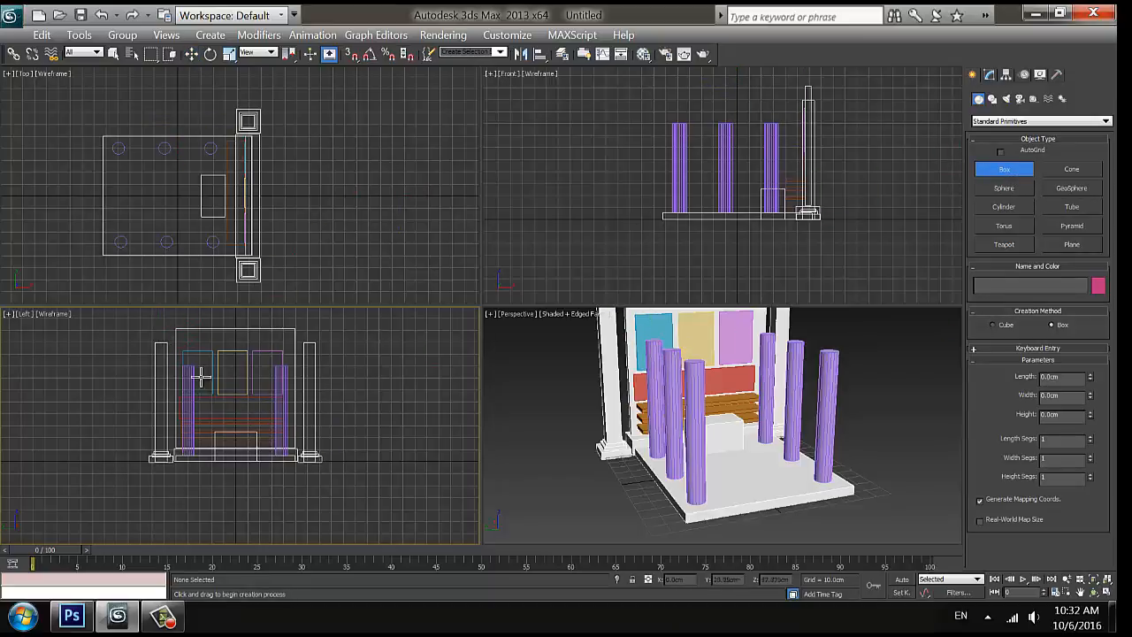
left_click_drag(152, 320, 215, 460)
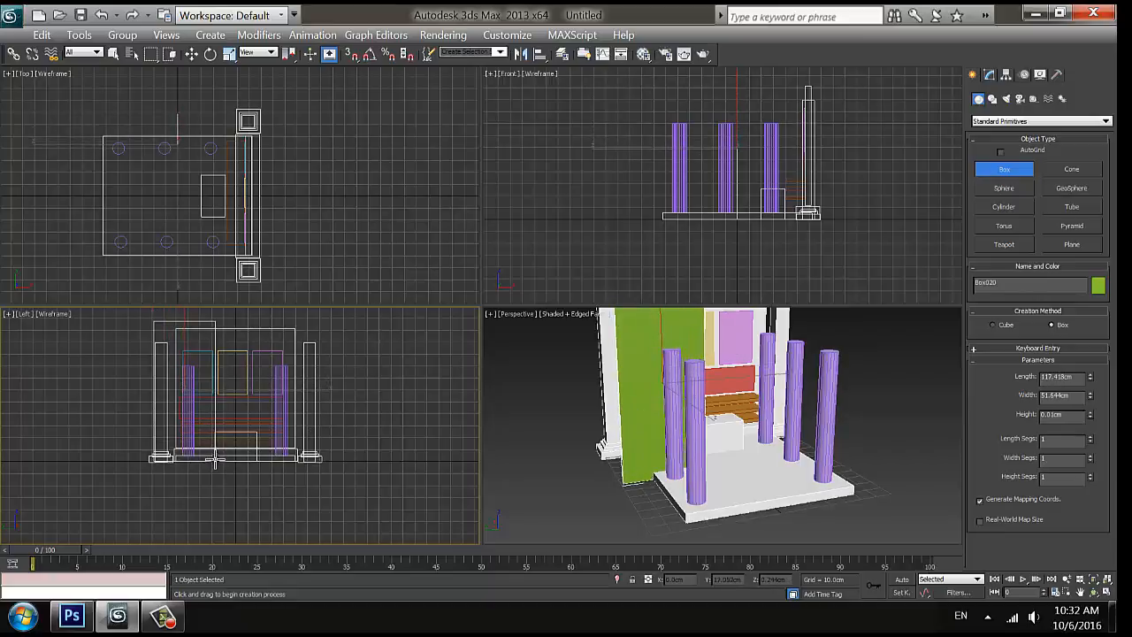
left_click(216, 453)
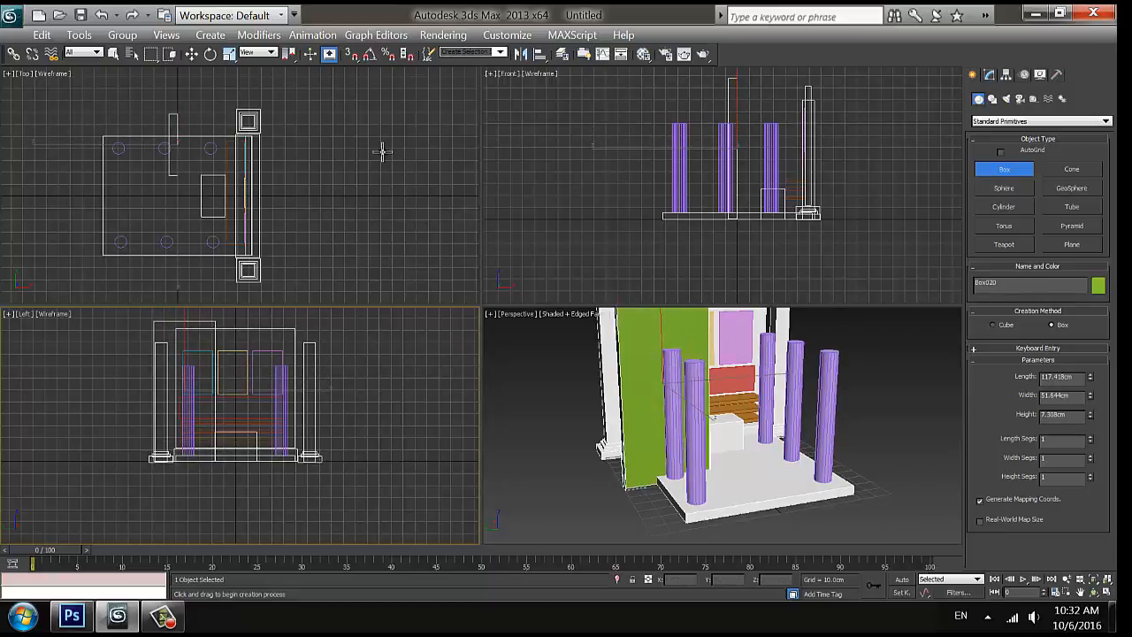
left_click(192, 54)
key("Delete")
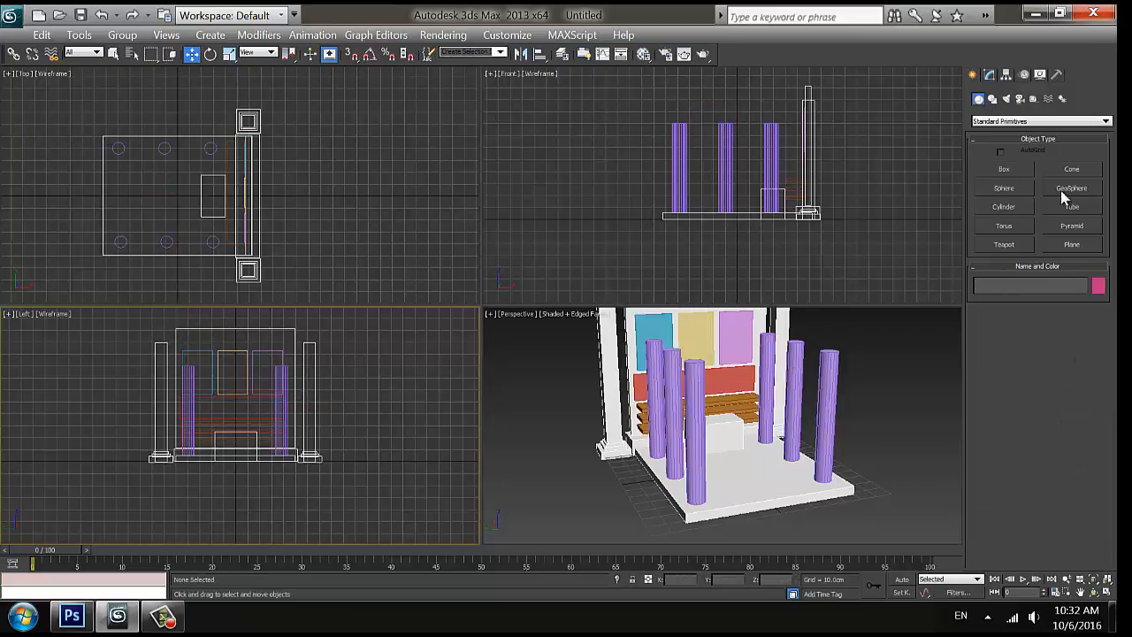
- Create a thin upright box about 113 cm long, 44 cm wide and 2.4 cm high over the side profile of the wall
left_click(1008, 171)
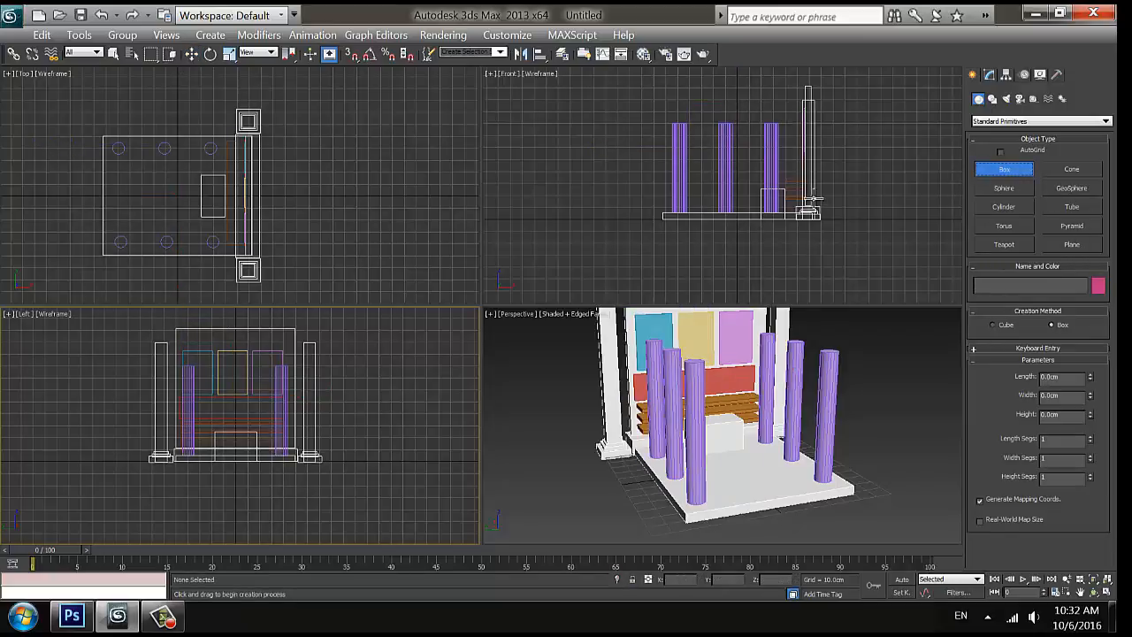
left_click_drag(814, 214, 766, 82)
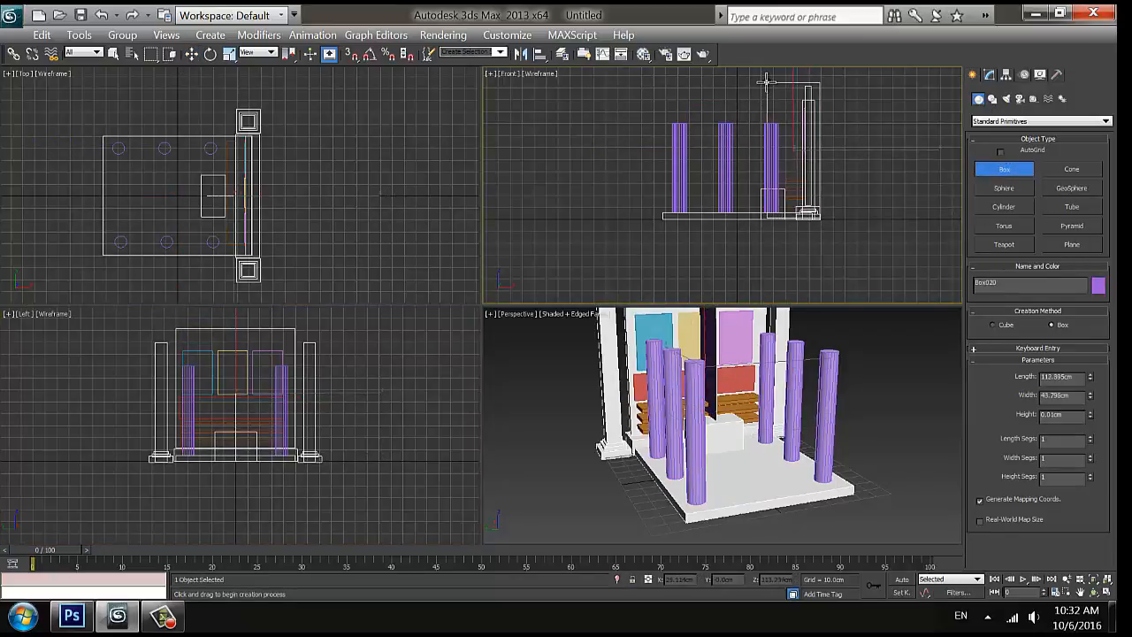
left_click(765, 79)
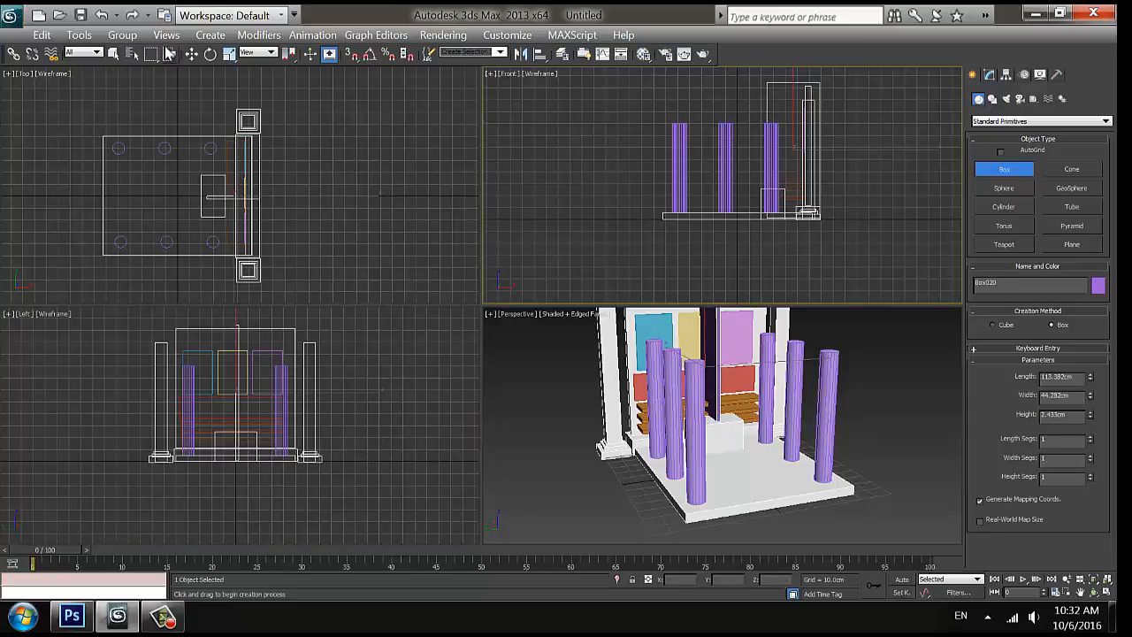
- Move the thin box to about X 24 cm, Y -73 cm, so it stands outside the floor beside the pillar
left_click(193, 55)
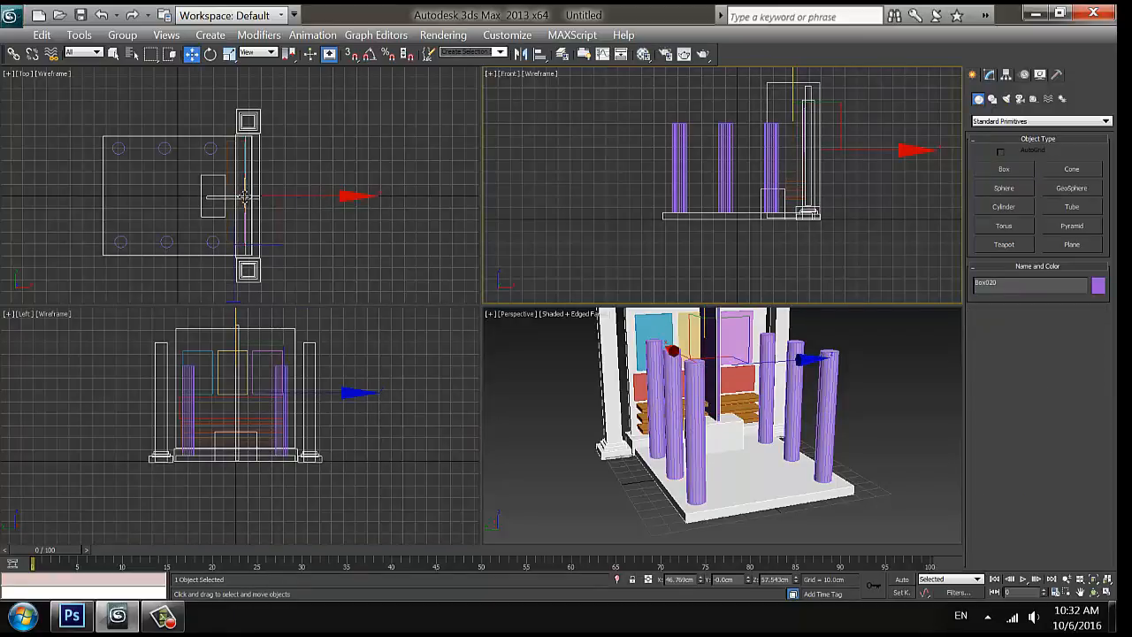
right_click(319, 191)
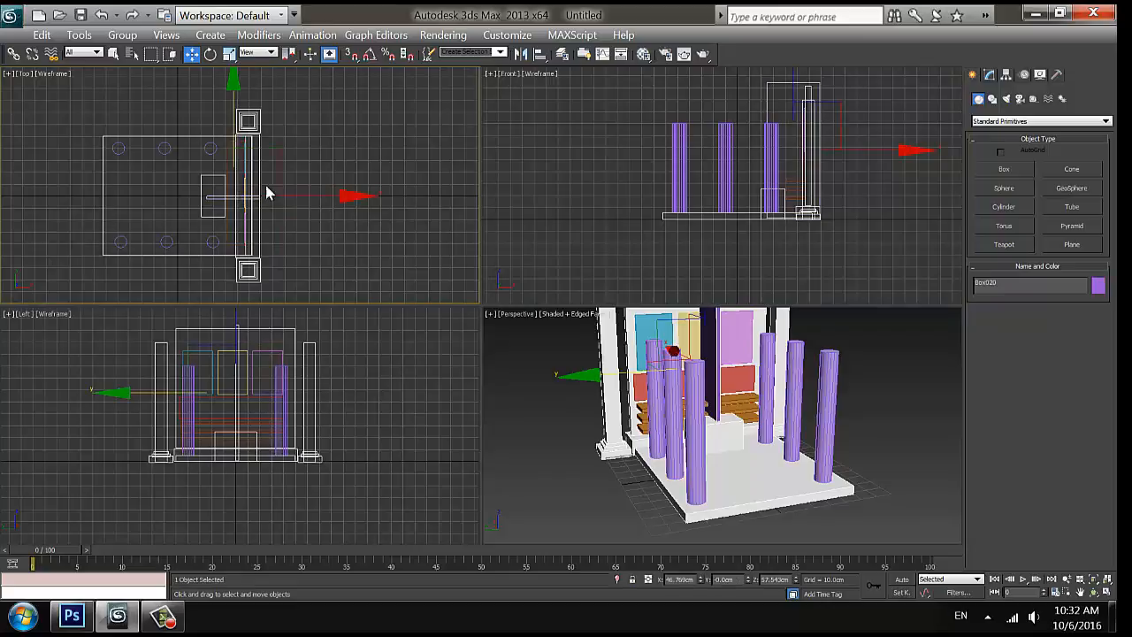
left_click_drag(277, 146, 251, 229)
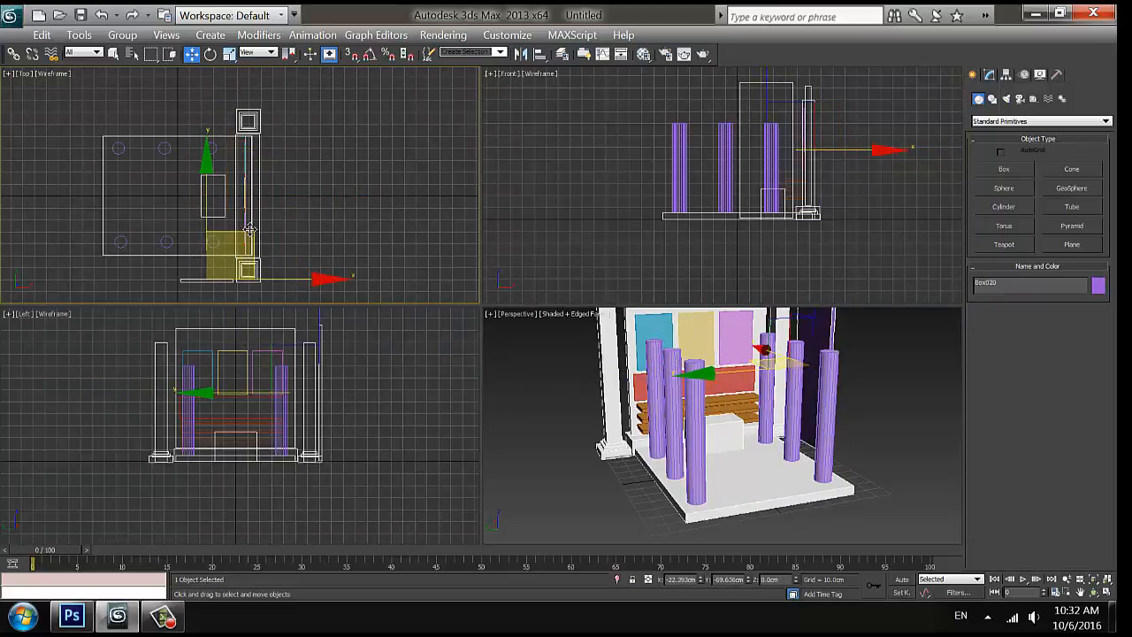
left_click(870, 367)
key("alt+w")
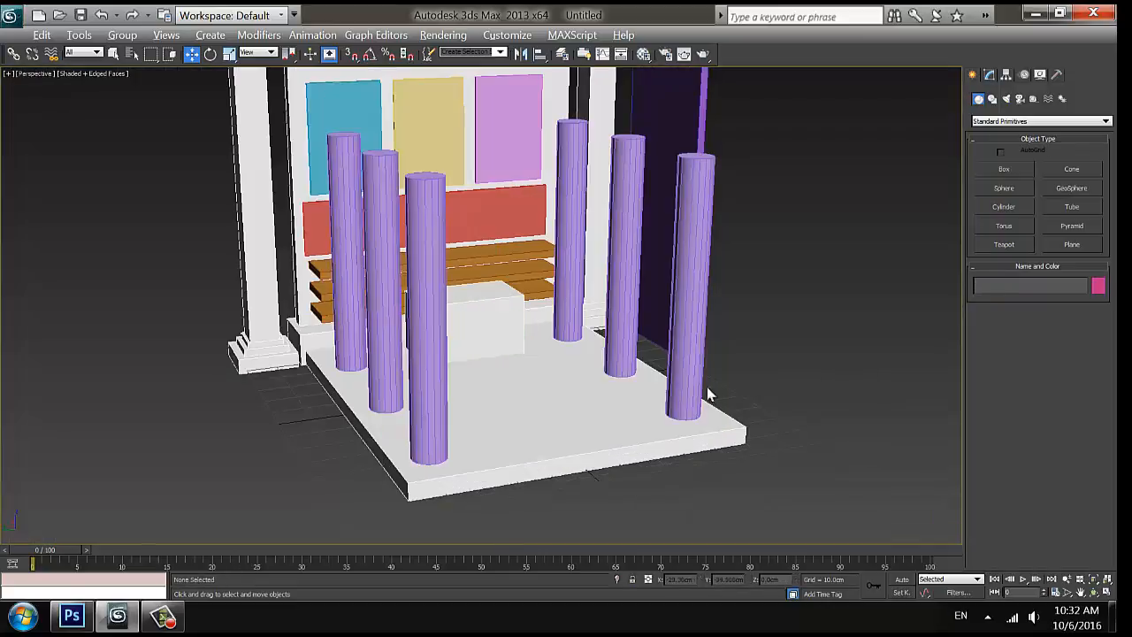
middle_click_drag(707, 389, 589, 369, "alt")
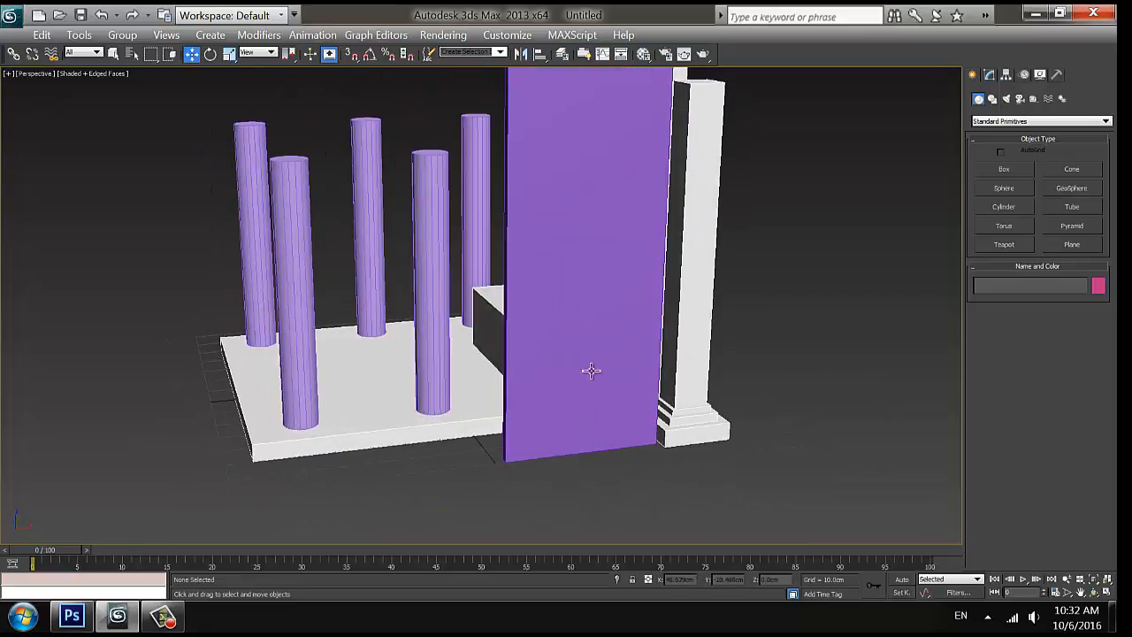
- Try copying the tall purple panel along the X axis toward the front of the booth, and delete the copy
left_click(617, 388)
mouse_move(565, 247)
left_mouse_down("shift")
mouse_move(651, 253)
mouse_move(499, 276)
left_mouse_up("shift")
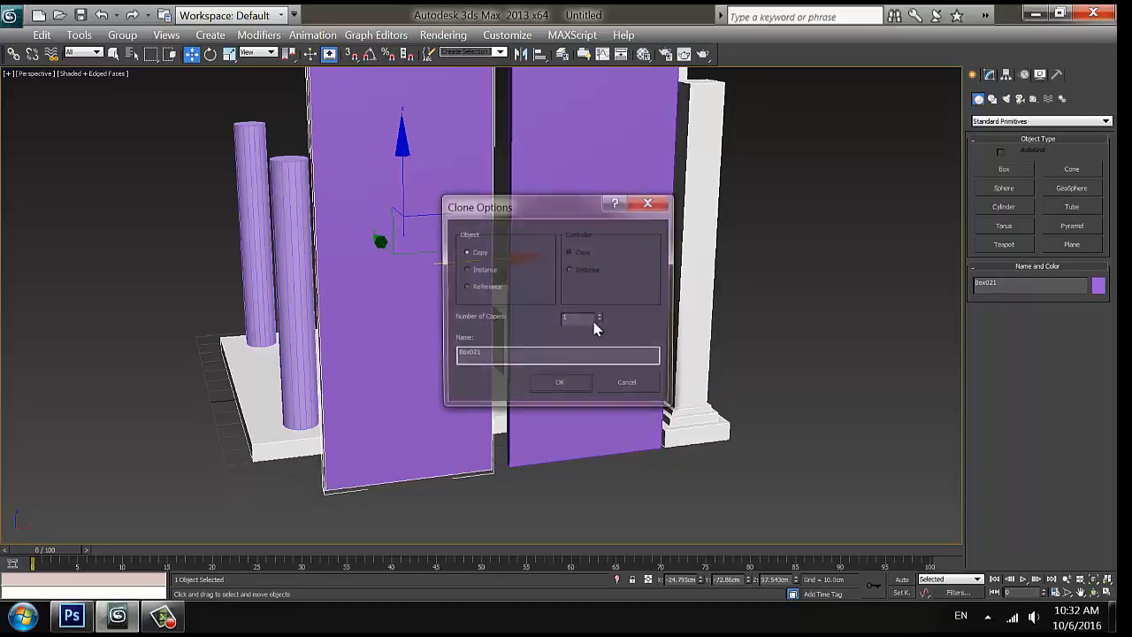
left_click(575, 386)
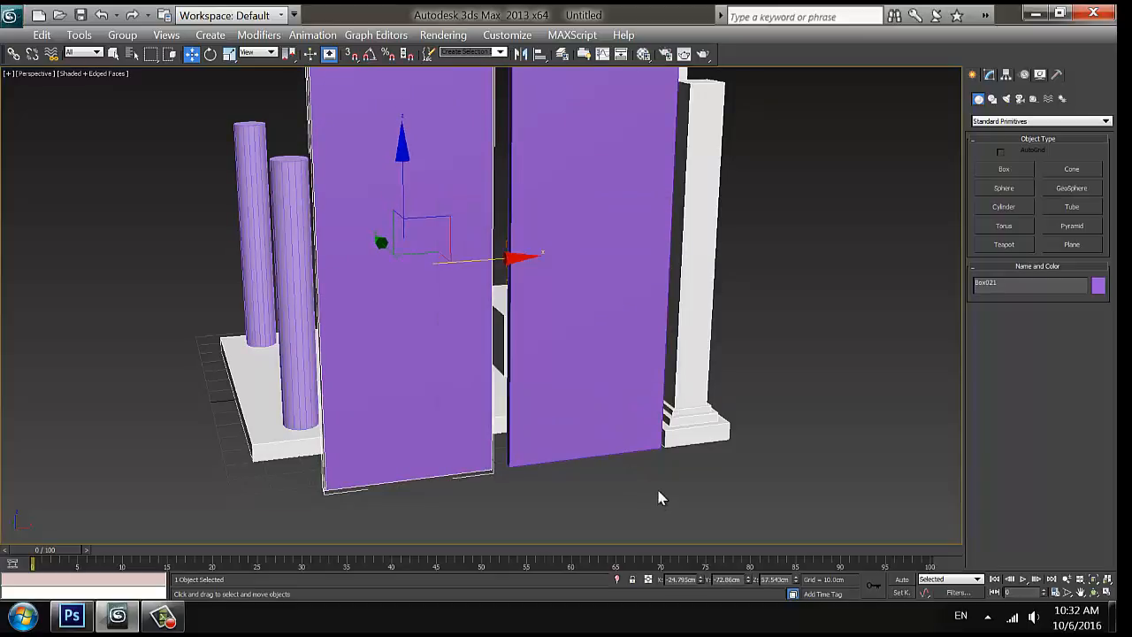
left_click(663, 486)
scroll(710, 440, "up", 2)
scroll(710, 439, "down", 2)
left_click(563, 333)
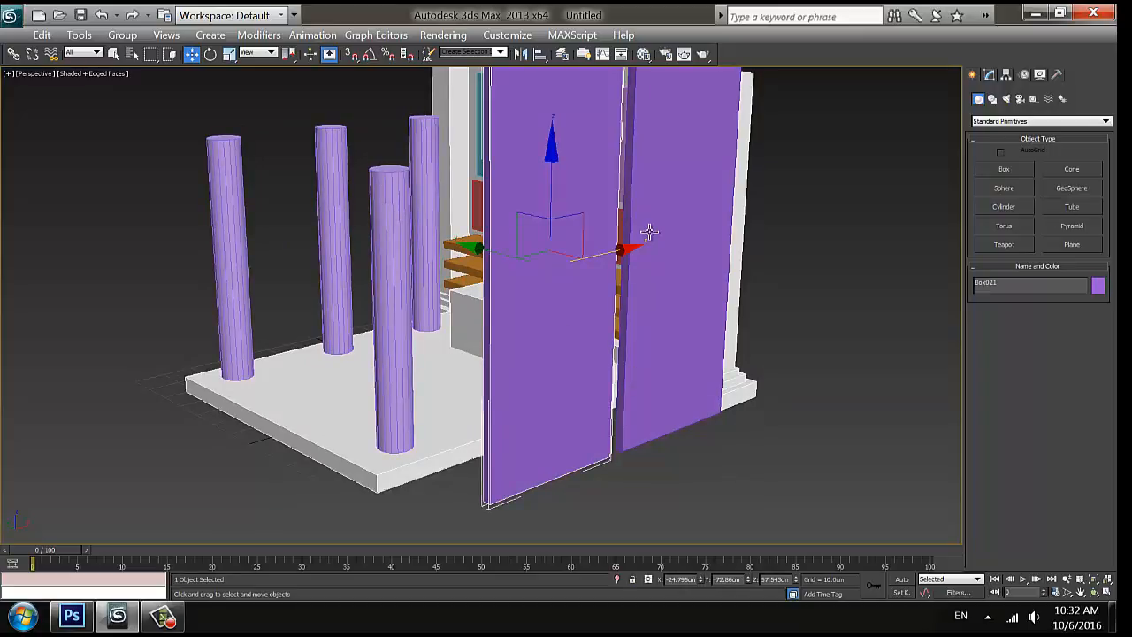
key("Delete")
- Set the tall purple panel's height parameter to 2 cm
left_click(651, 228)
left_click(988, 75)
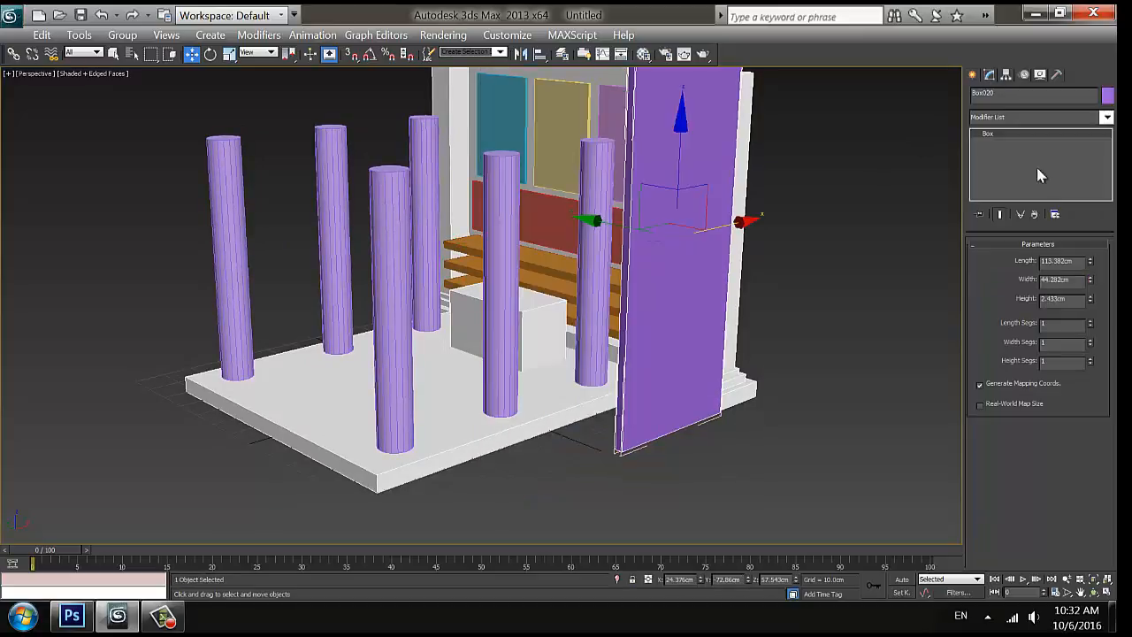
double_click(1065, 299)
type("2")
key("Return")
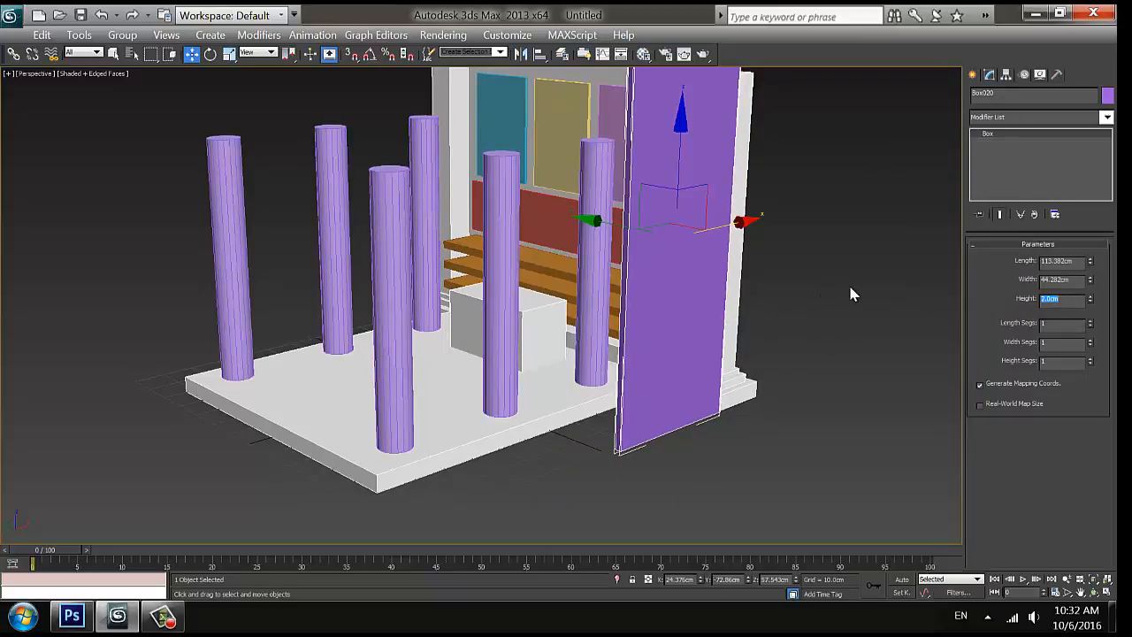
left_click(910, 289)
- Clone the purple panel in place, set the copy's height parameter to 5 cm, and color it white
left_click(666, 229)
key("ctrl+v")
left_click(508, 377)
double_click(1052, 299)
type("5")
key("Return")
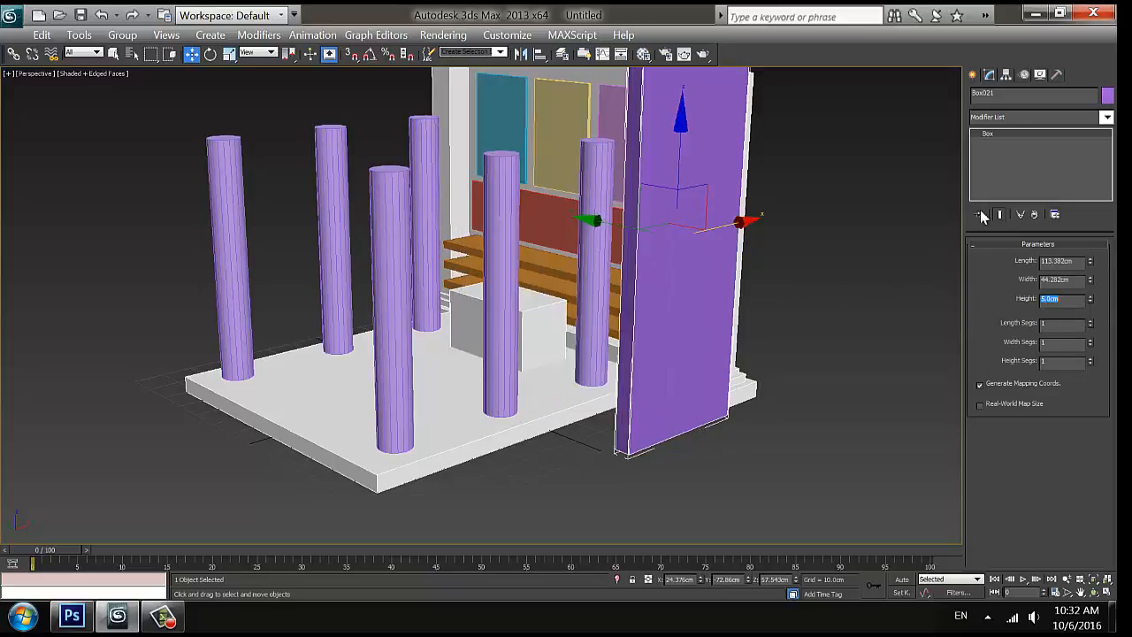
left_click(1108, 96)
left_click(709, 328)
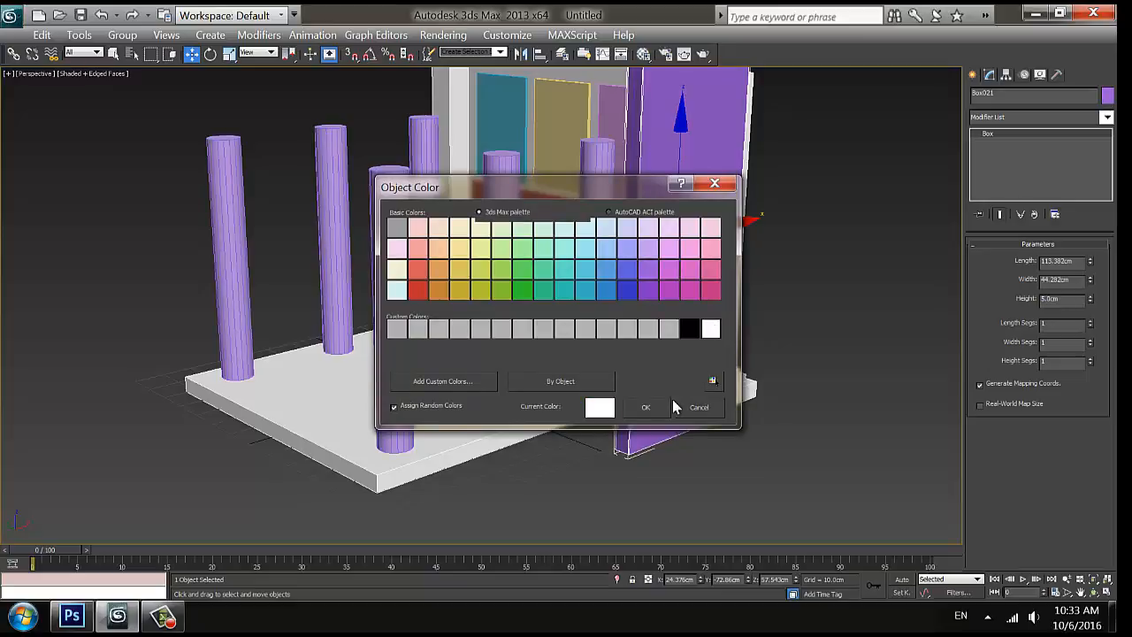
key("Return")
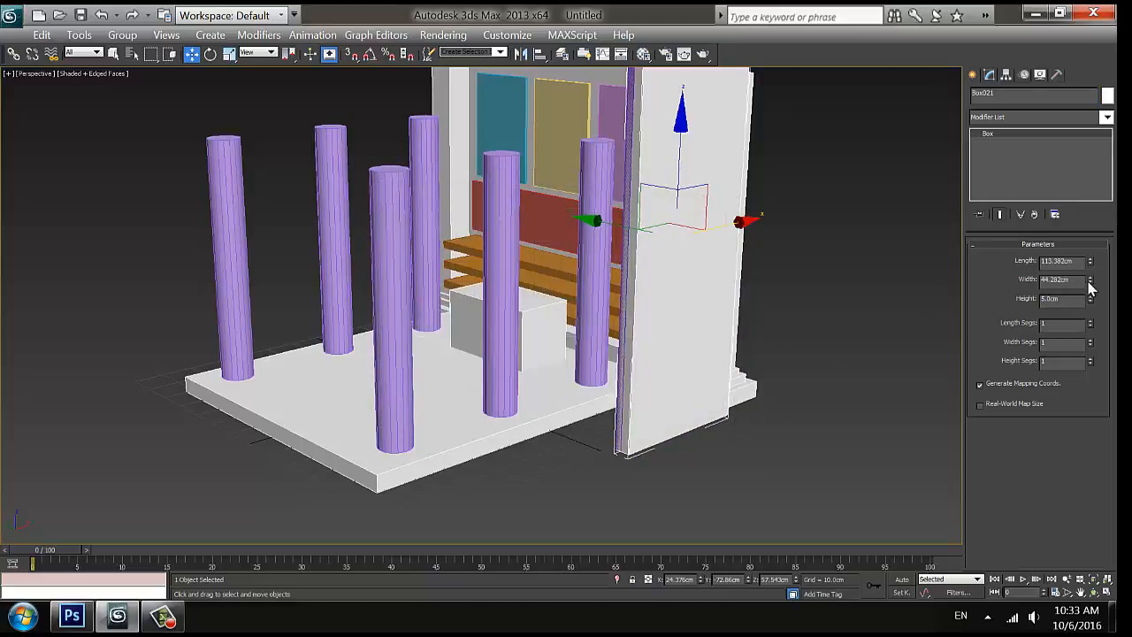
- Set the white box's length to 50 cm
left_click_drag(1089, 281, 991, 261)
key("ctrl+z")
type("50")
key("Return")
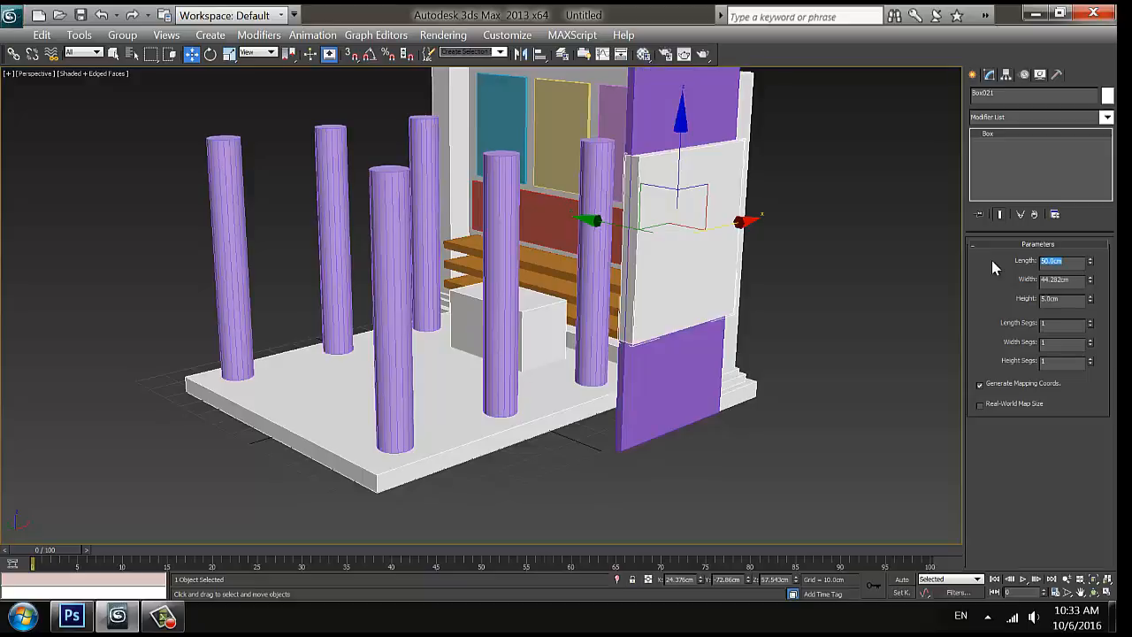
- Thin the tall purple panel to a height parameter of 0.1 cm after trying larger values
double_click(1059, 298)
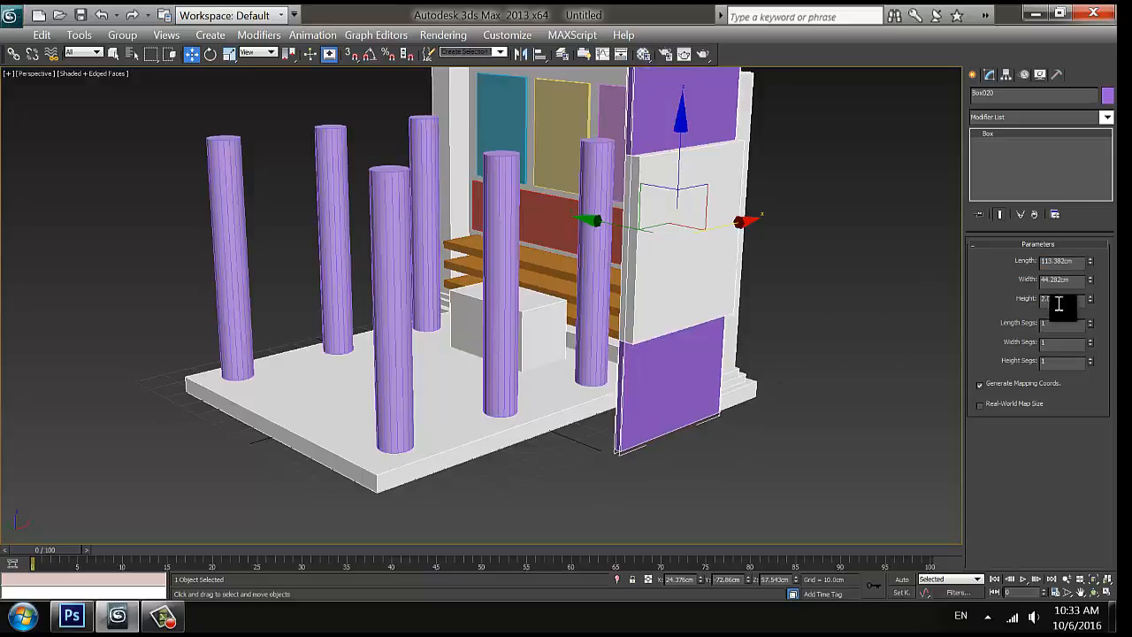
type("1")
key("Return")
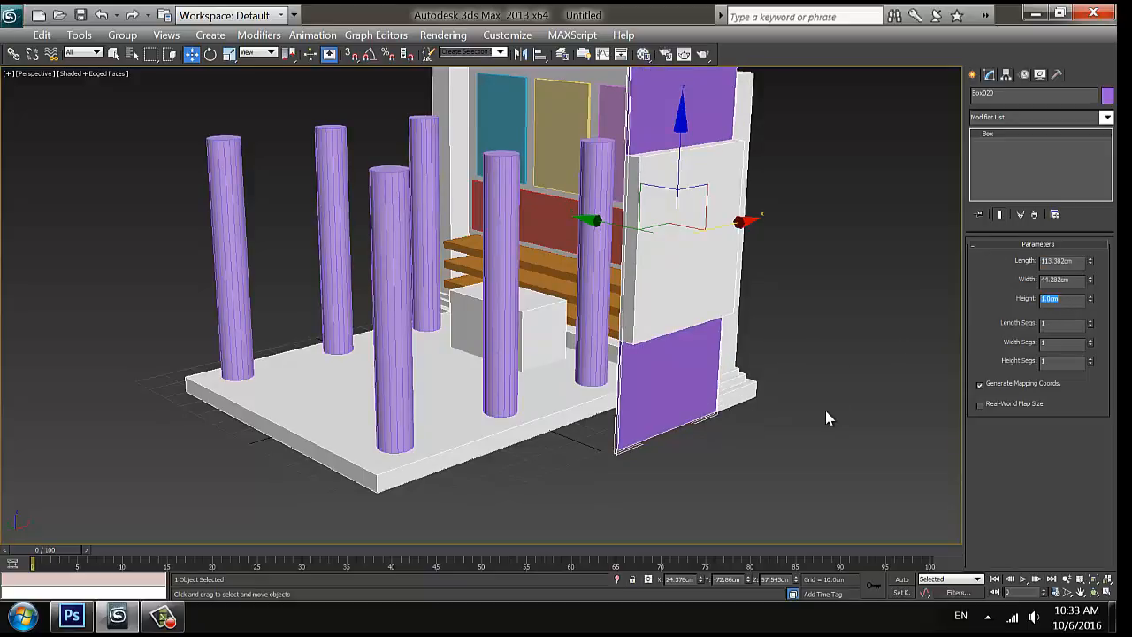
type("0.5")
key("Return")
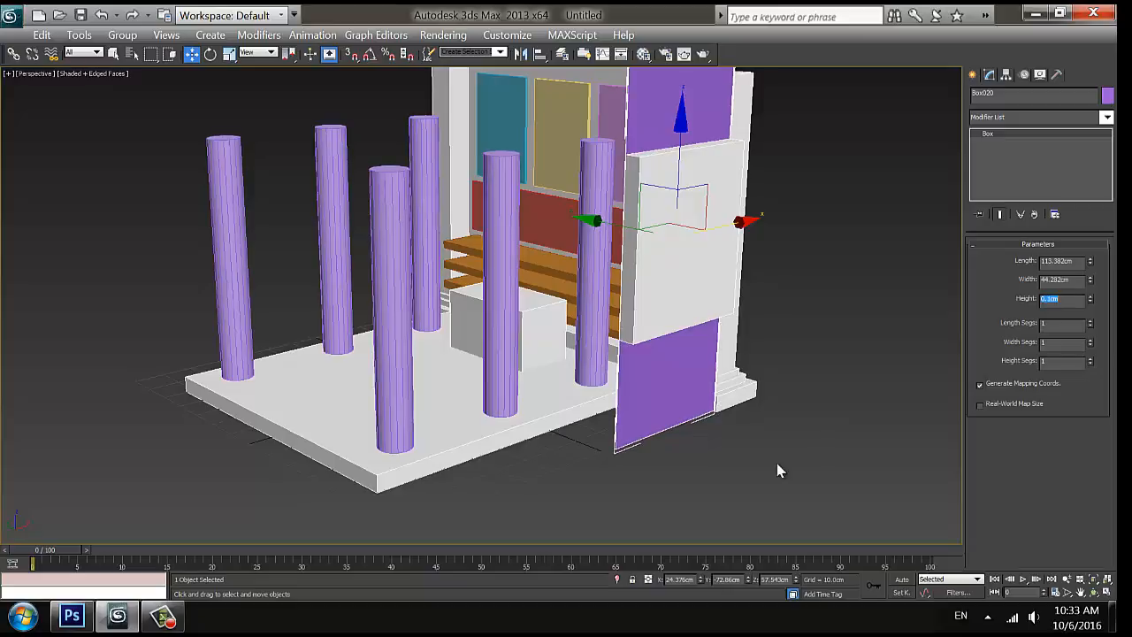
- Move the white box about 2.15 cm along the Y axis so the purple panel passes through its thickness
left_click(741, 453)
middle_click_drag(741, 453, 733, 285, "alt")
left_click(735, 265)
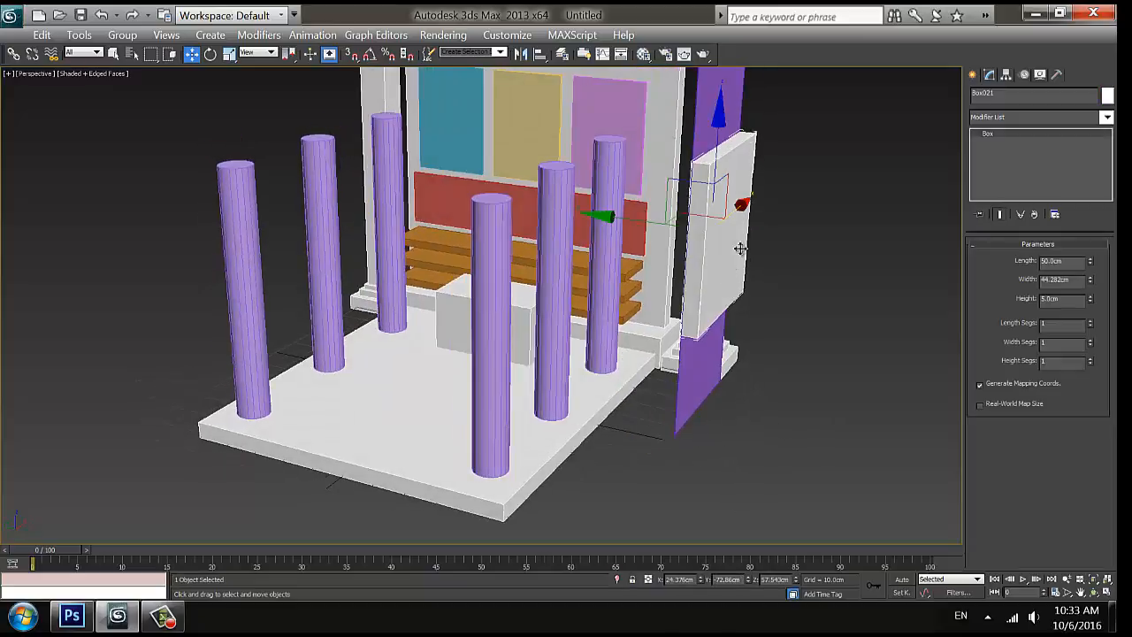
left_click_drag(673, 223, 663, 220)
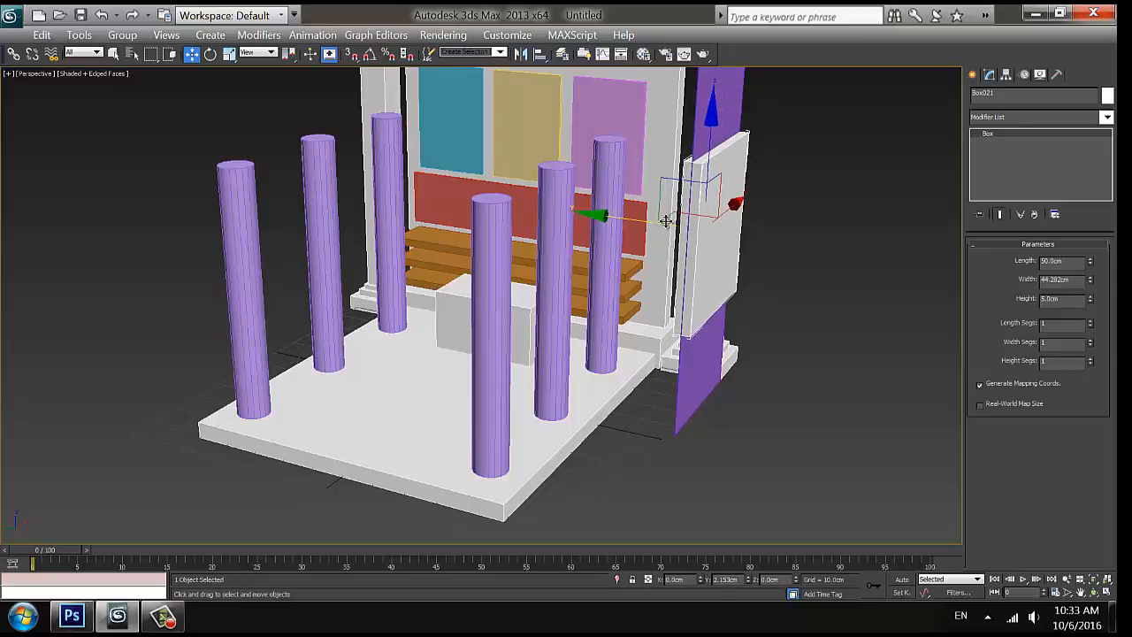
left_click(852, 285)
middle_click_drag(852, 285, 803, 303, "alt")
- Try shortening the tall purple panel's length, and undo the change
left_click(707, 180)
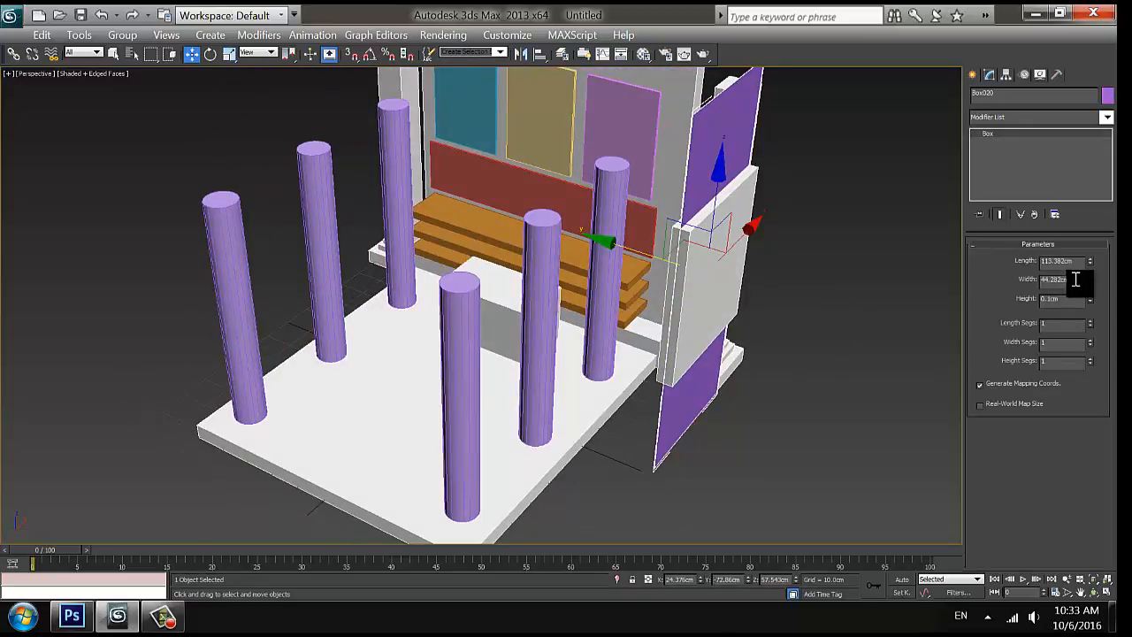
left_click_drag(1080, 262, 968, 268)
key("Return")
left_click(920, 283)
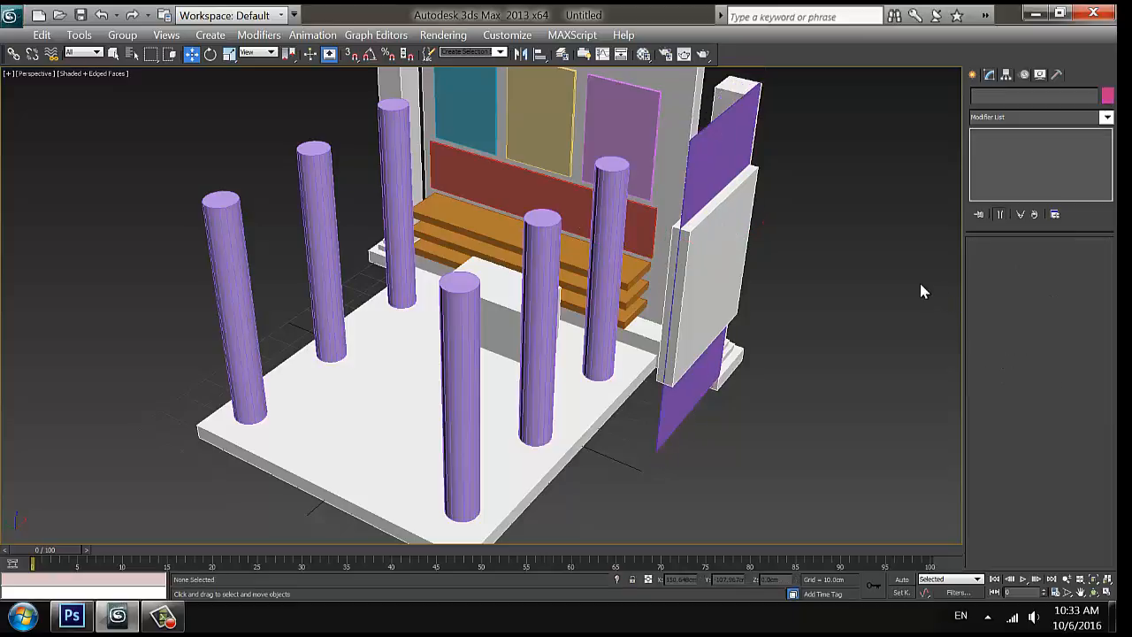
key("ctrl+z")
key("ctrl+z")
- Set the tall purple panel's width to 25 cm and its height parameter to 1 cm
left_click_drag(1081, 279, 915, 288)
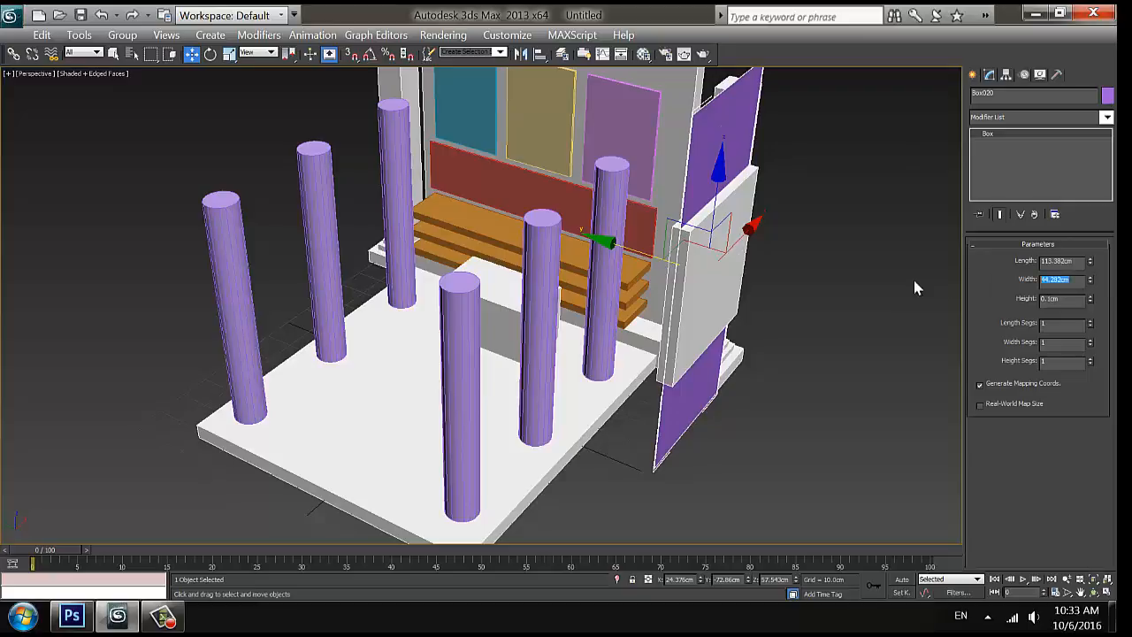
type("25")
key("Return")
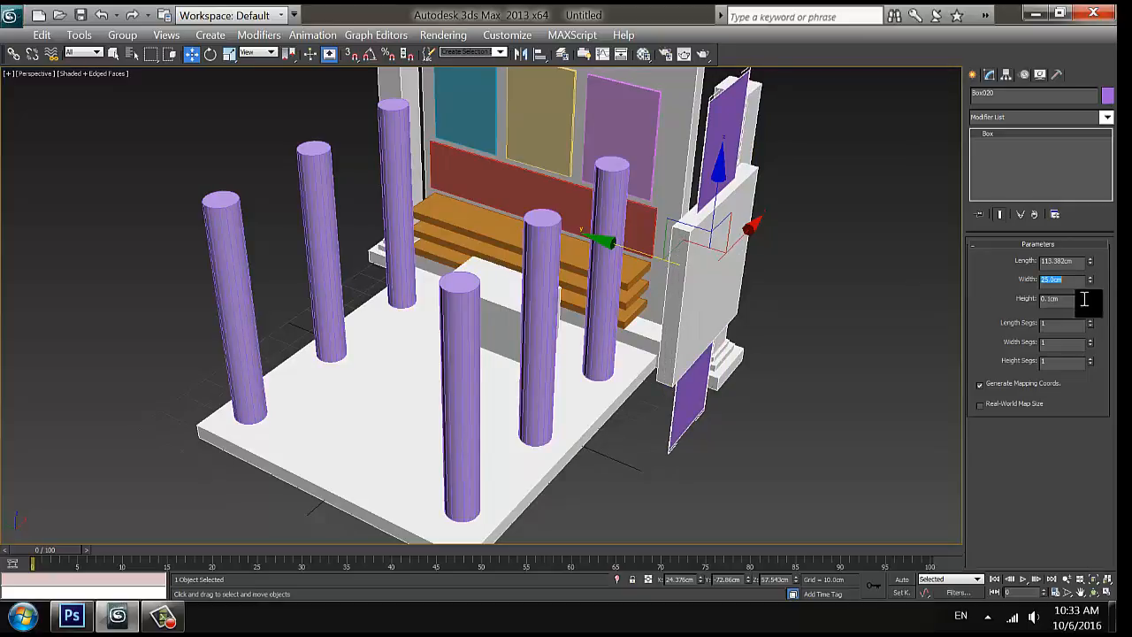
left_click_drag(1081, 297, 940, 295)
type("1")
key("Return")
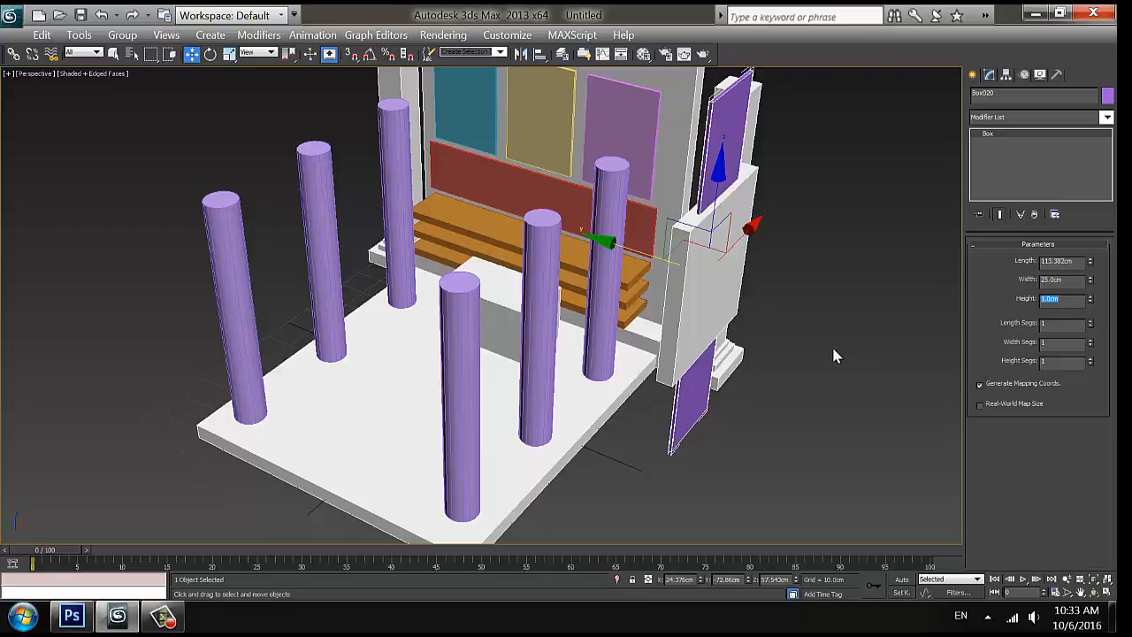
left_click(812, 363)
- Make the face of the white box square, with both width and length set to 30 cm
middle_click_drag(808, 366, 741, 346, "alt")
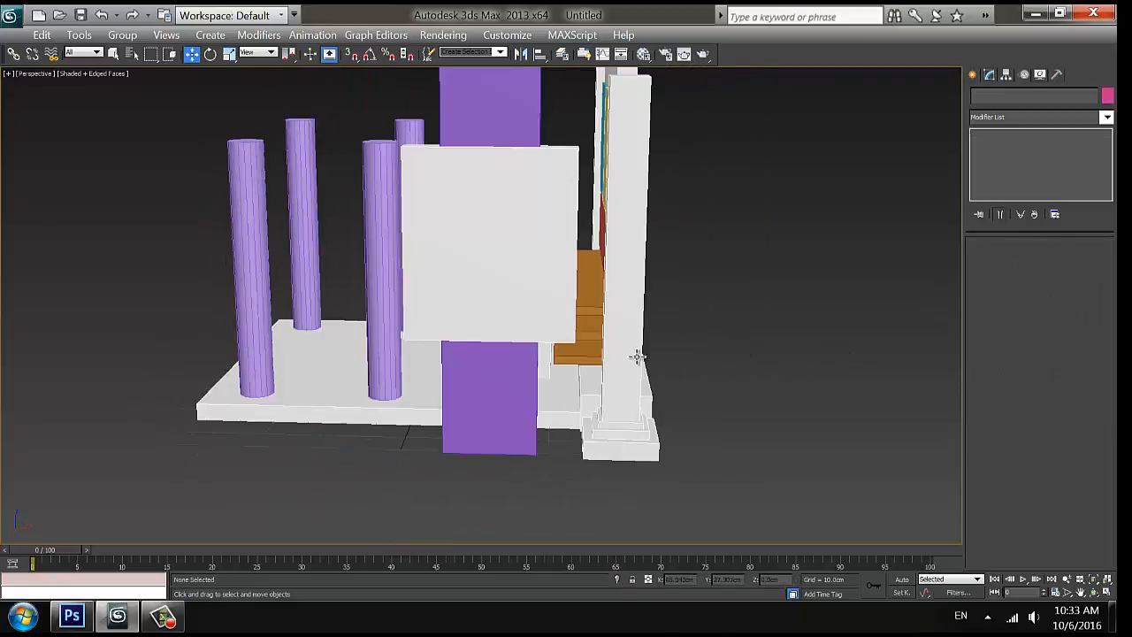
middle_click_drag(631, 354, 687, 354, "alt")
left_click(684, 213)
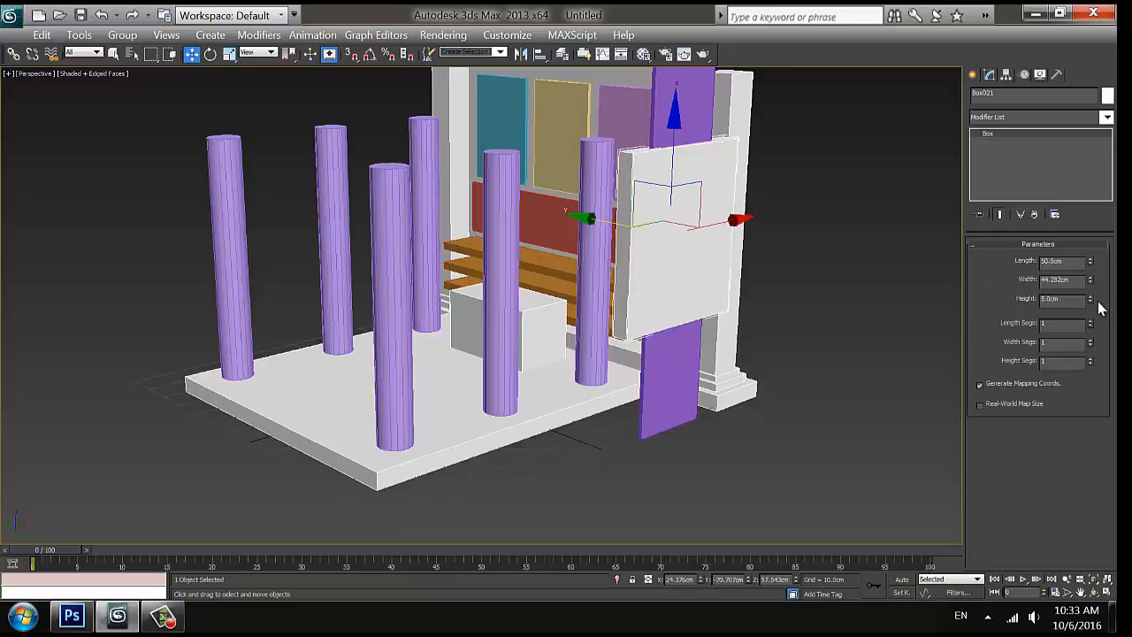
left_click(1069, 263)
left_click(1061, 280)
type("25")
key("Return")
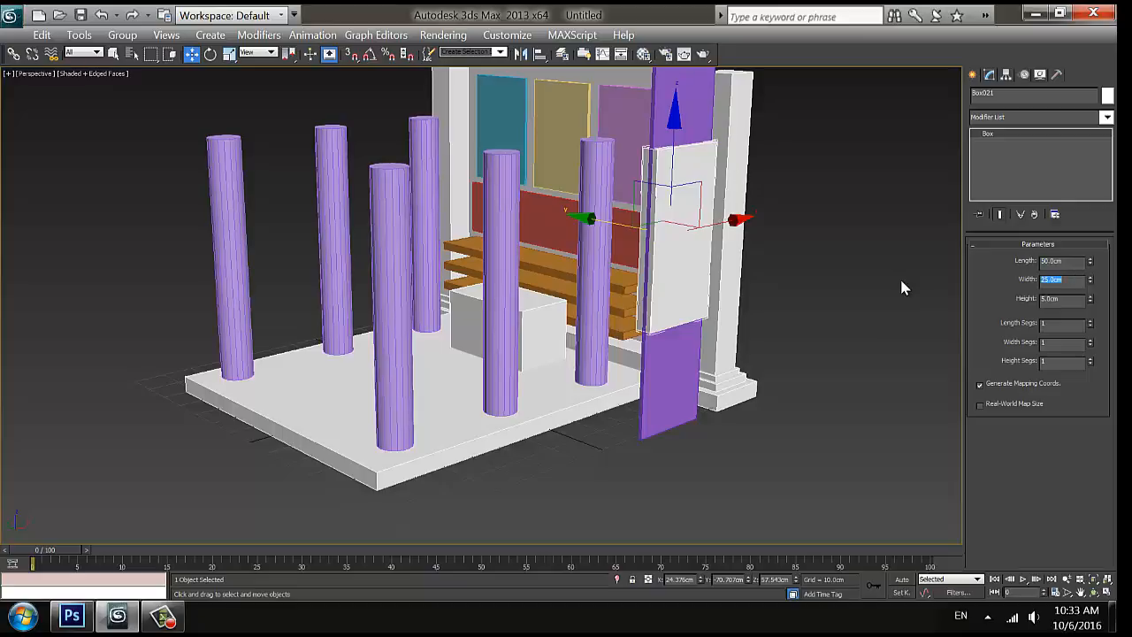
type("30")
key("Return")
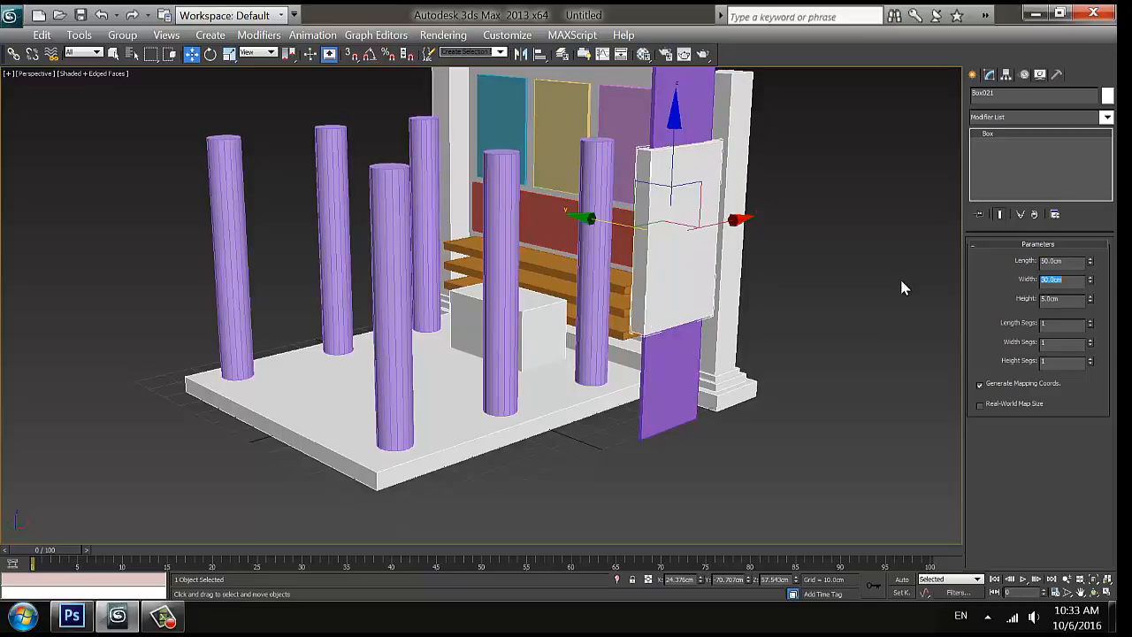
key("shift+Tab")
type("30")
key("Return")
- Copy the square white box vertically so three boxes stack along the purple panel with narrow gaps between them
mouse_move(672, 149)
left_mouse_down()
mouse_move(679, 76)
mouse_move(676, 190)
left_mouse_up()
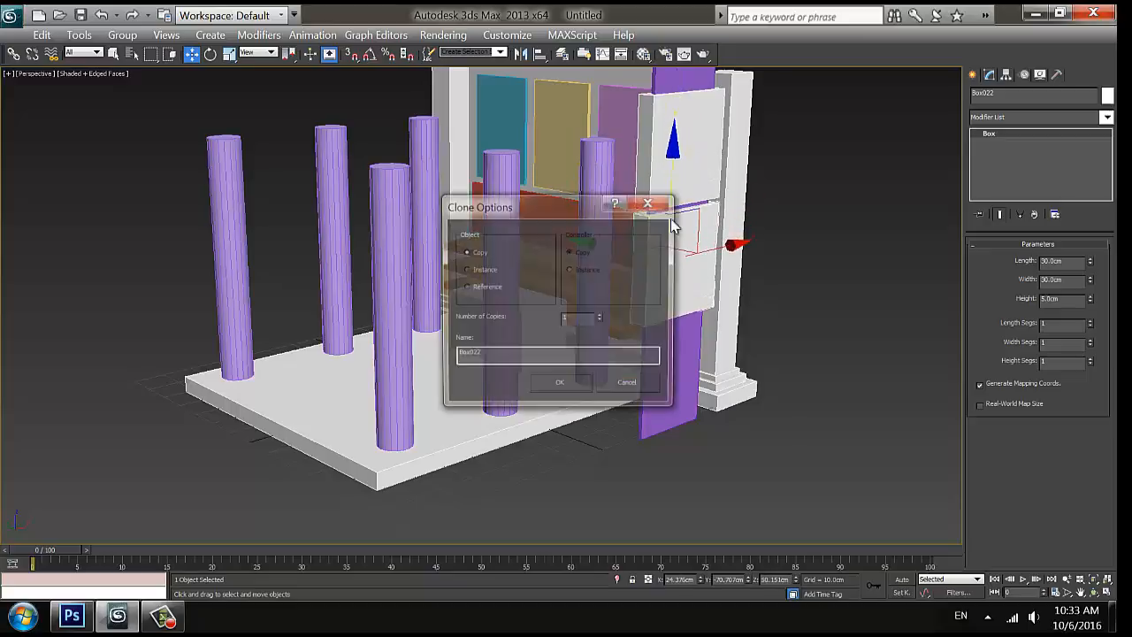
left_click(563, 389)
left_click(791, 367)
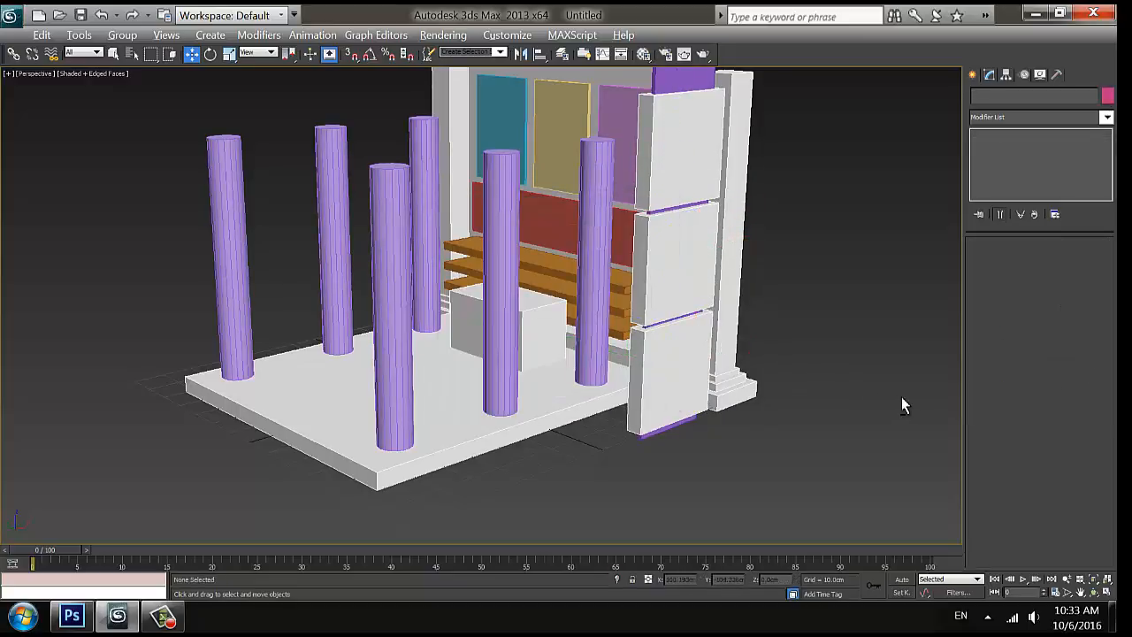
- Reduce the length of the lowest white box on the purple panel to 6.9 cm
middle_click_drag(901, 405, 791, 380, "alt")
left_click(706, 346)
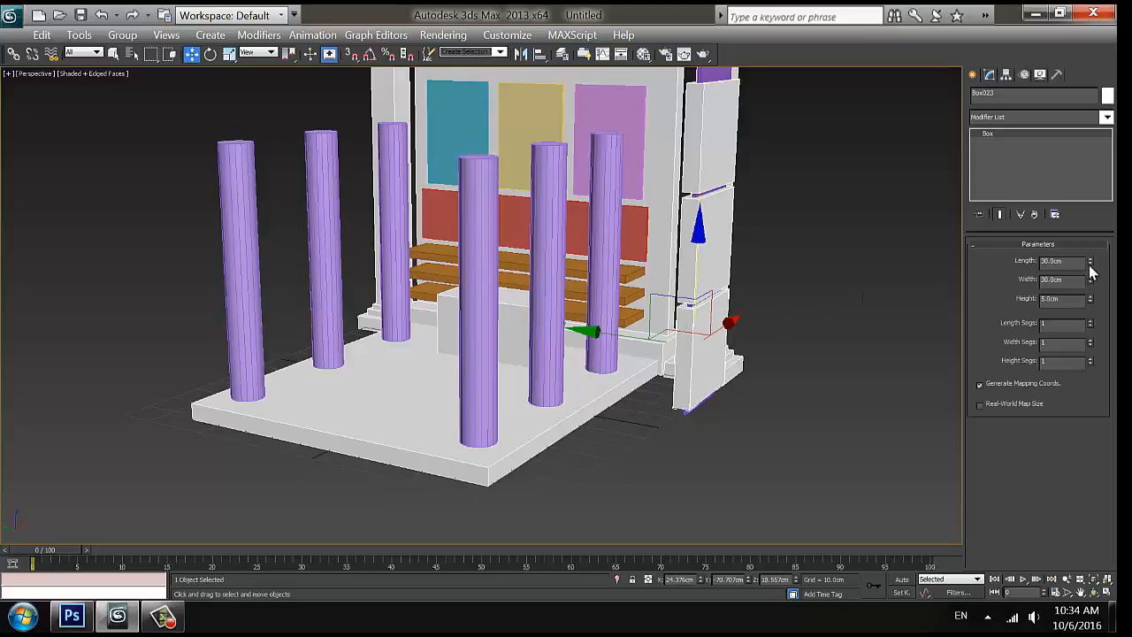
left_click_drag(1090, 263, 1090, 336)
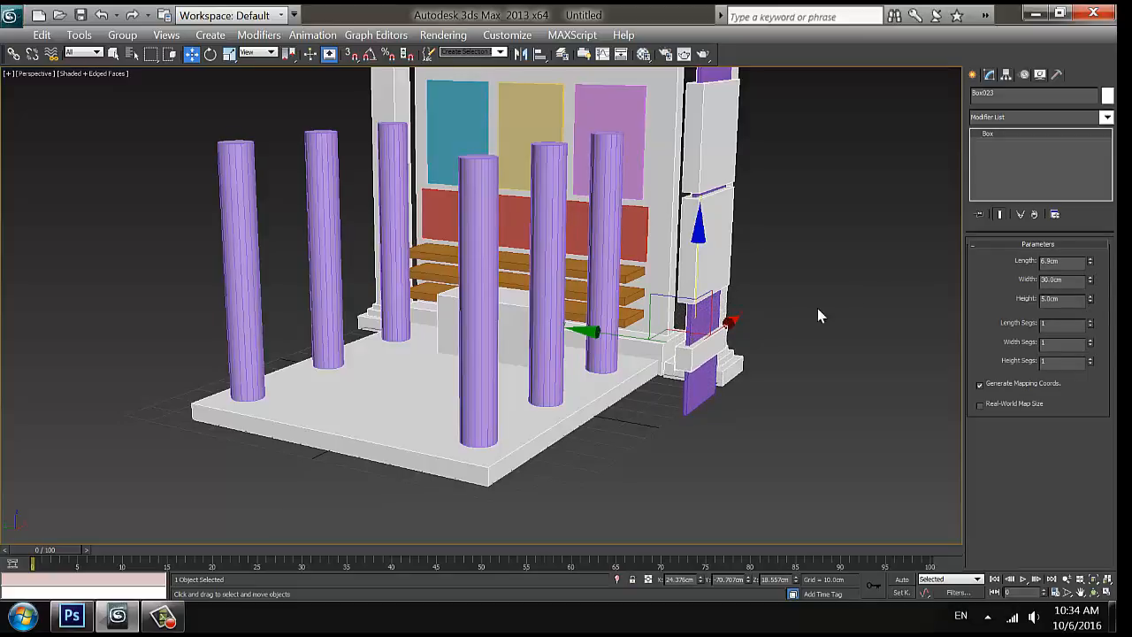
- Lower the short white box to the foot of the tall purple panel
left_click_drag(696, 272, 794, 387)
left_click(794, 387)
middle_click_drag(793, 388, 781, 410, "alt")
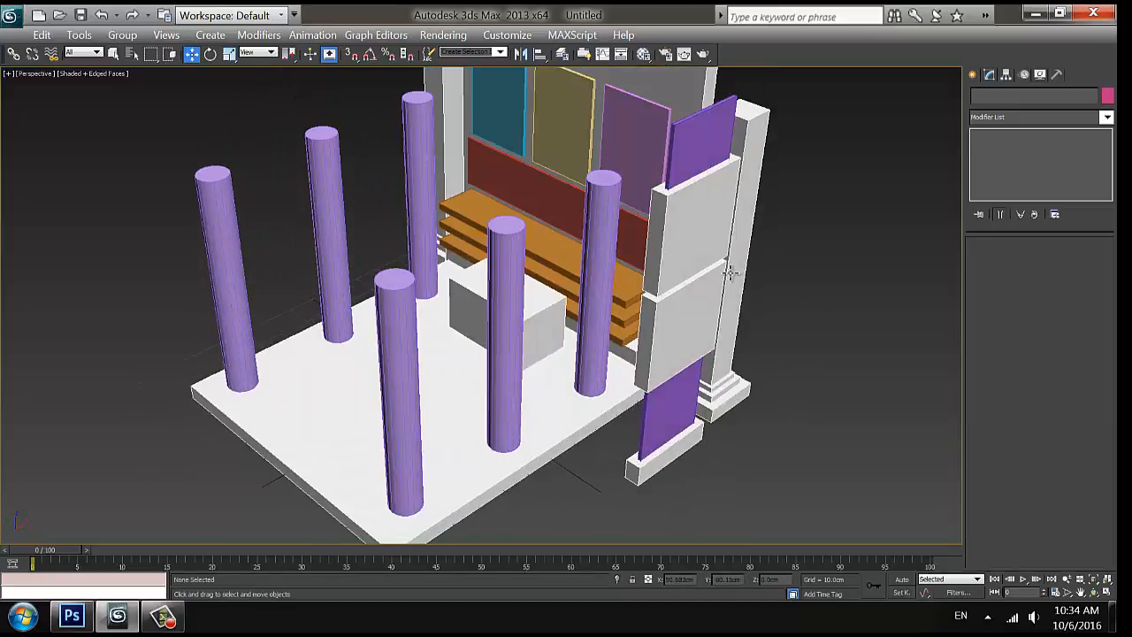
- Copy the upper square white box to the top of the purple panel and reduce the copy's length to 6.6 cm
left_click(707, 212)
left_click_drag(707, 212, 689, 95)
left_click(579, 387)
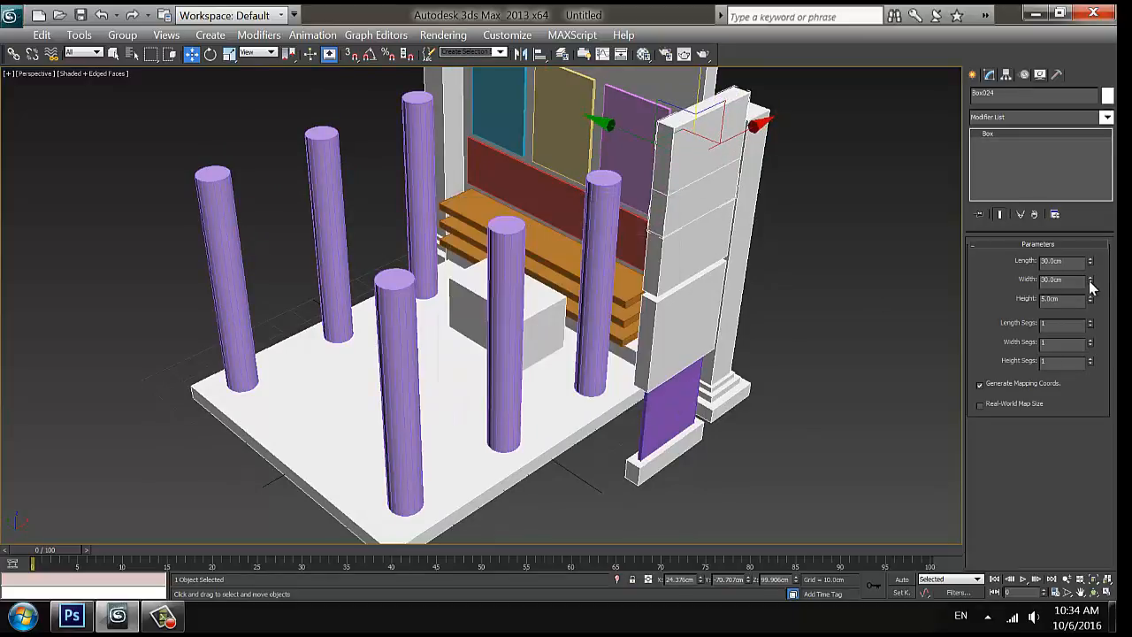
left_click_drag(1091, 281, 1088, 307)
key("ctrl+z")
left_click_drag(698, 113, 686, 64)
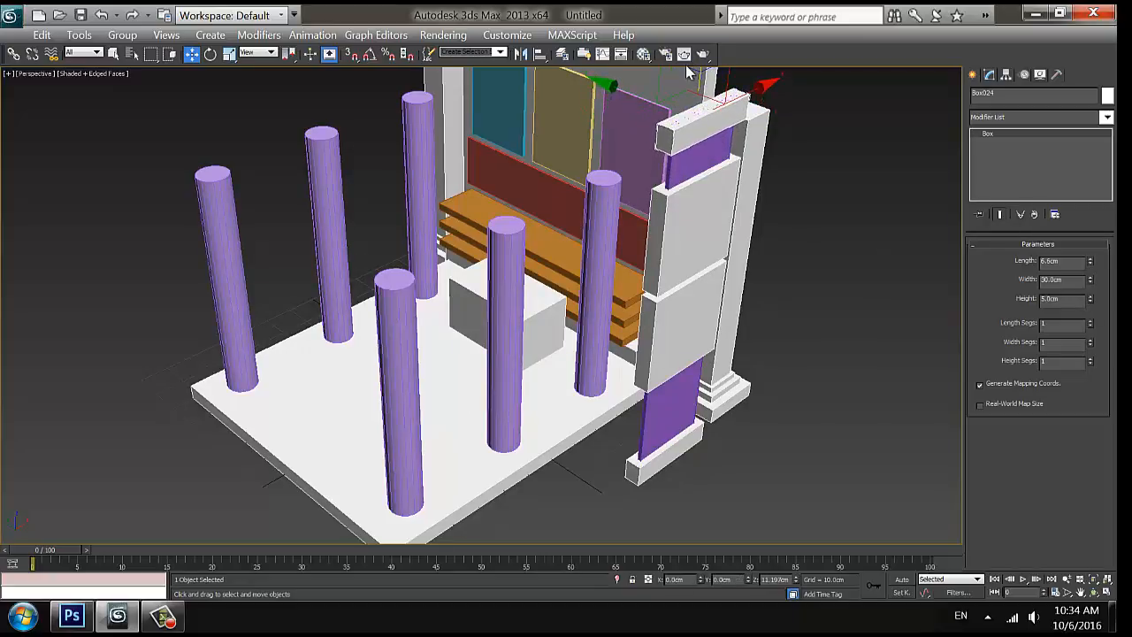
left_click(784, 297)
middle_click_drag(784, 297, 803, 333, "alt")
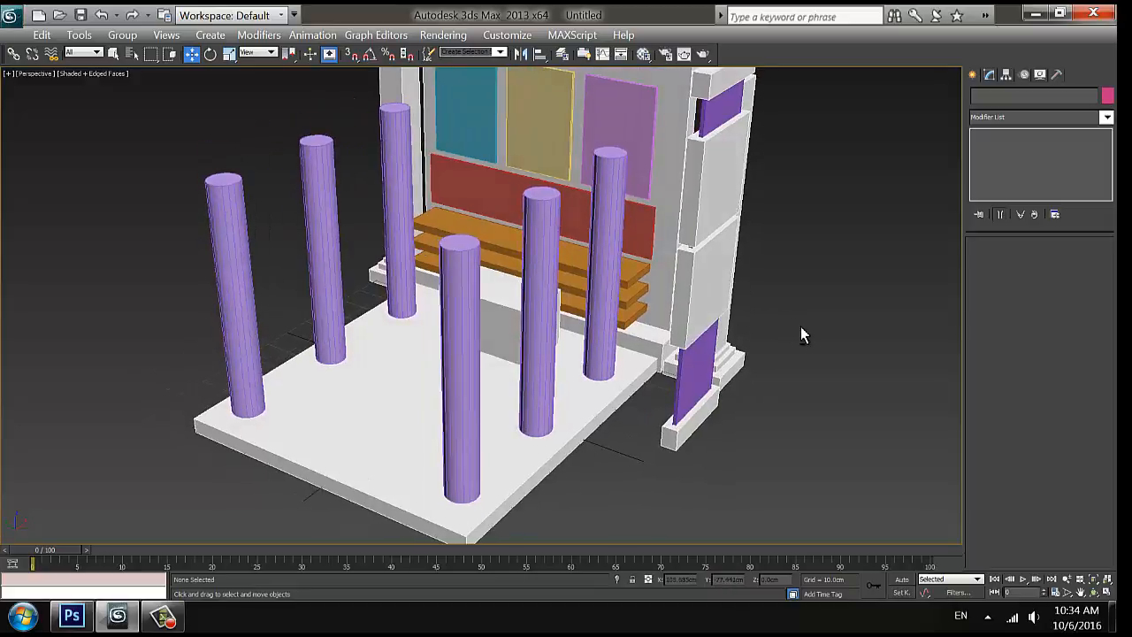
- Group the purple panel and its four white boxes into a single display stand
left_click(677, 435)
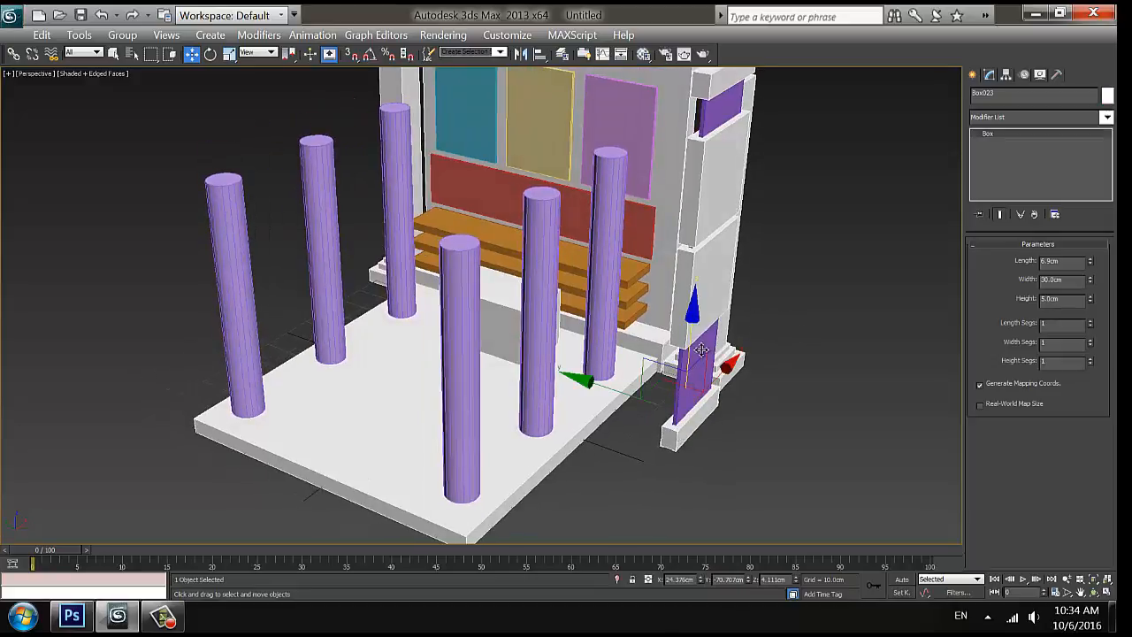
left_click(681, 274, "ctrl")
left_click(701, 203, "ctrl")
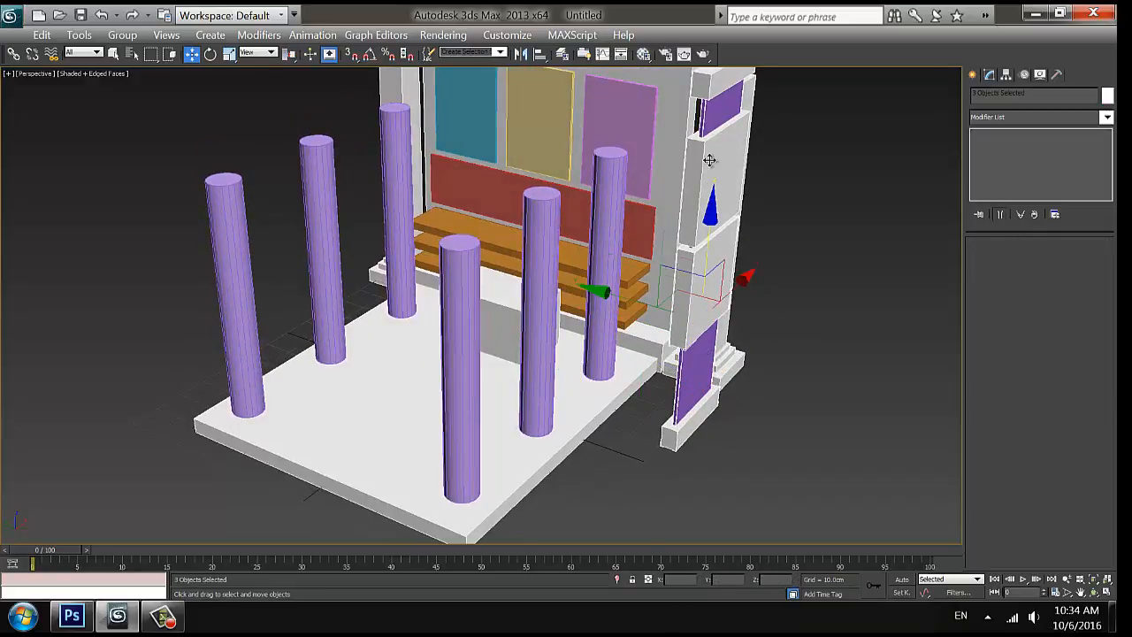
left_click(711, 163, "ctrl")
left_click(712, 84, "ctrl")
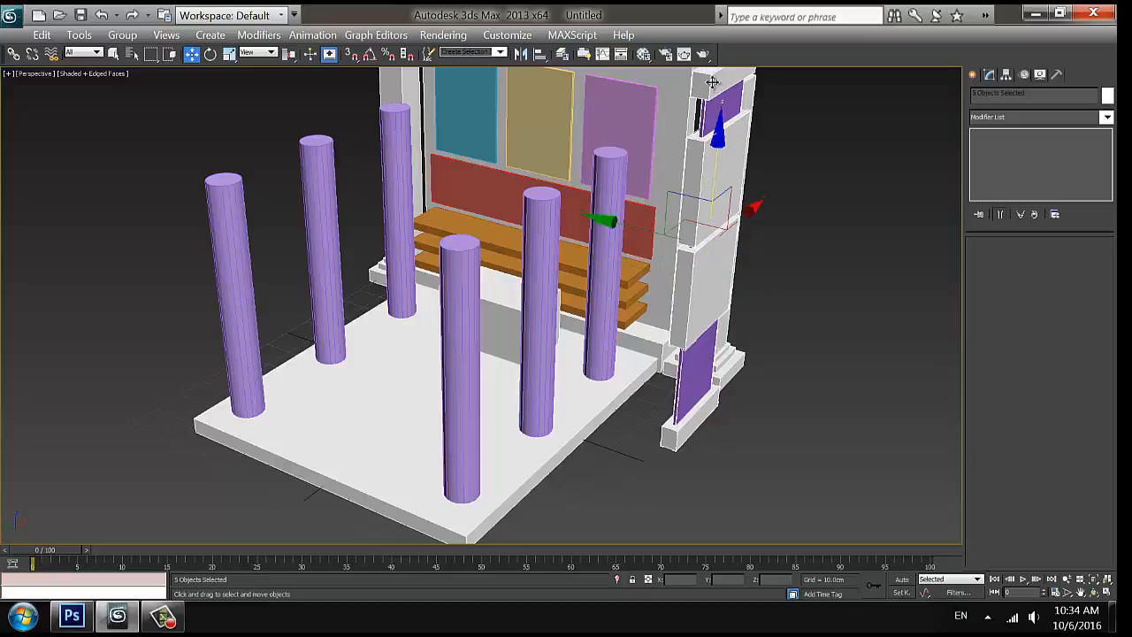
left_click(122, 34)
left_click(132, 55)
left_click(575, 343)
key("Delete")
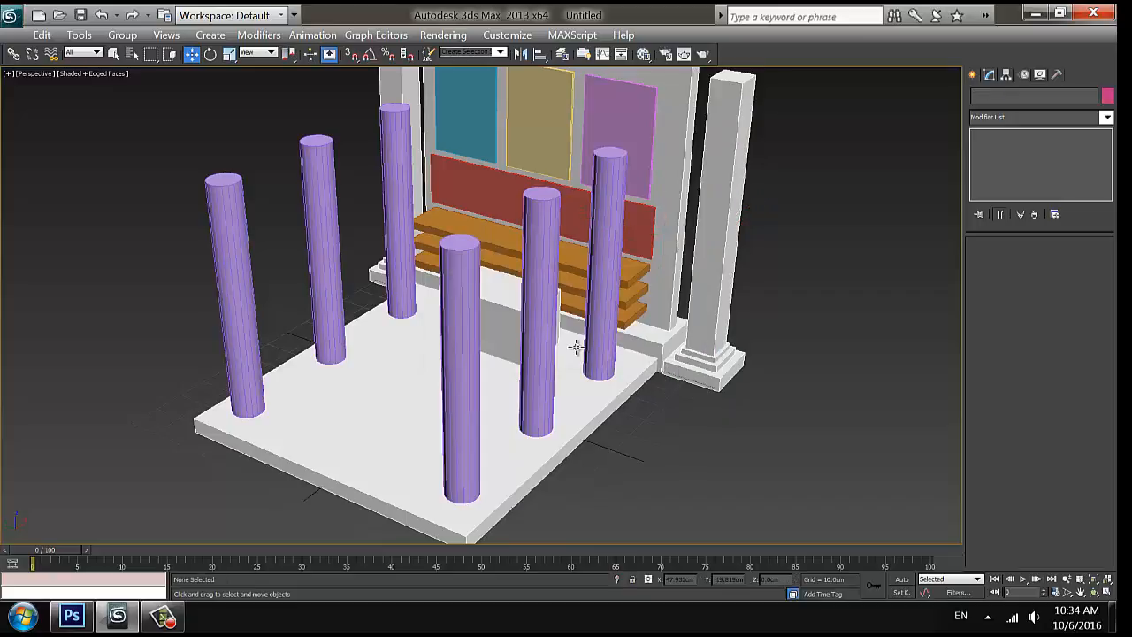
key("ctrl+z")
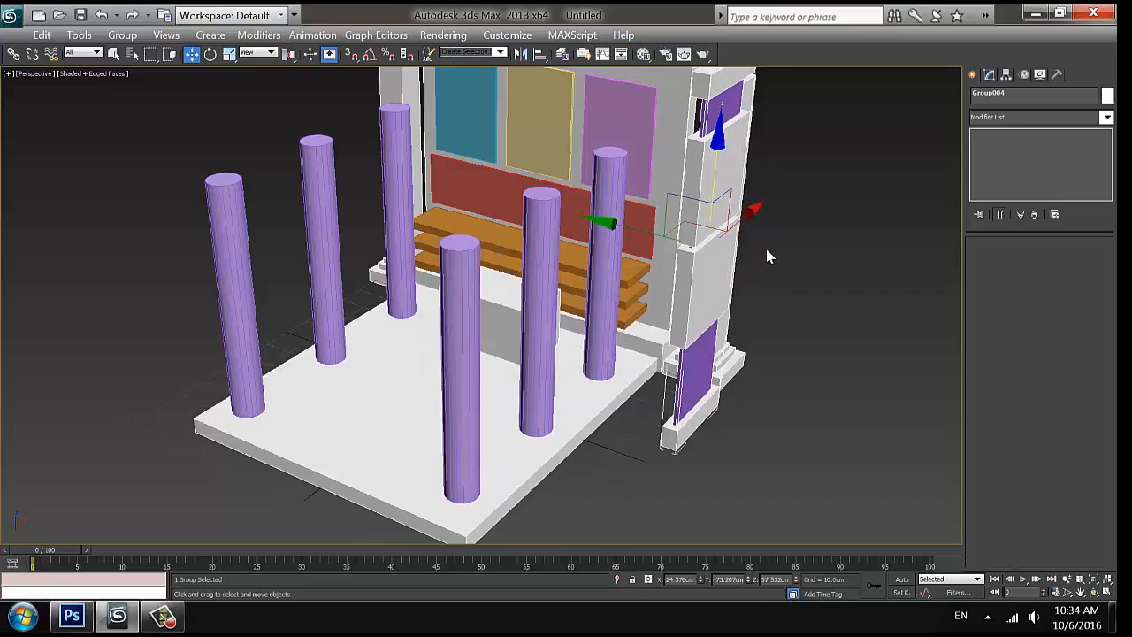
- Make two evenly spaced copies of the grouped display stand along the platform's side towards its front
left_click_drag(753, 210, 698, 254, "shift")
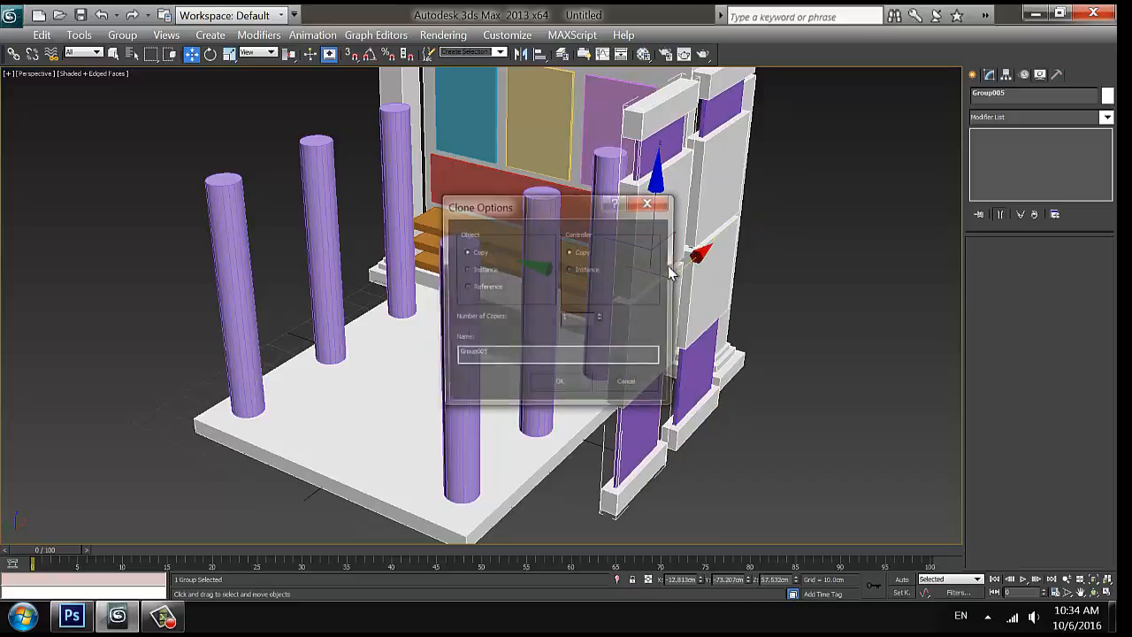
left_click(600, 316)
left_click(558, 394)
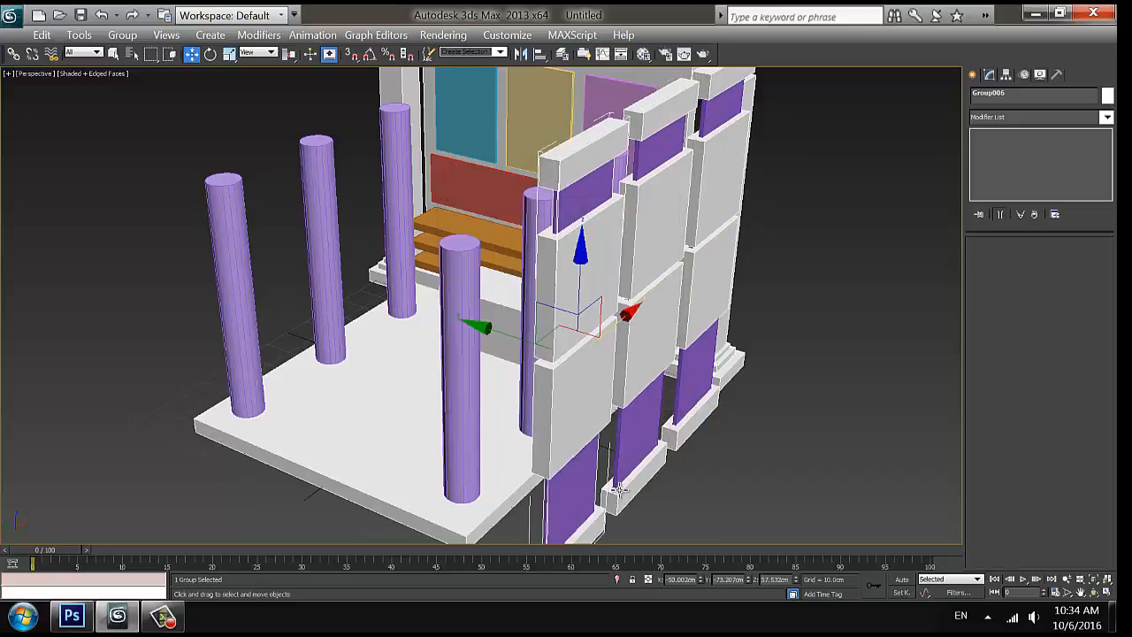
- Copy the row of three display stands across to the opposite side of the platform
left_click(686, 424, "ctrl")
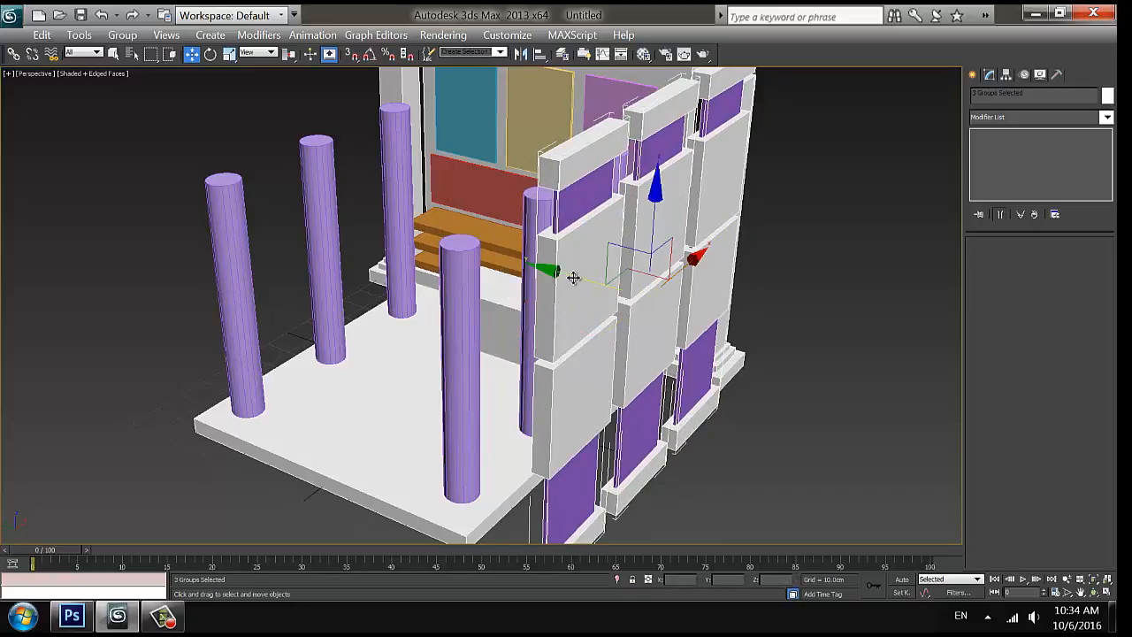
left_click_drag(533, 265, 207, 176, "shift")
left_click(556, 386)
left_click(786, 391)
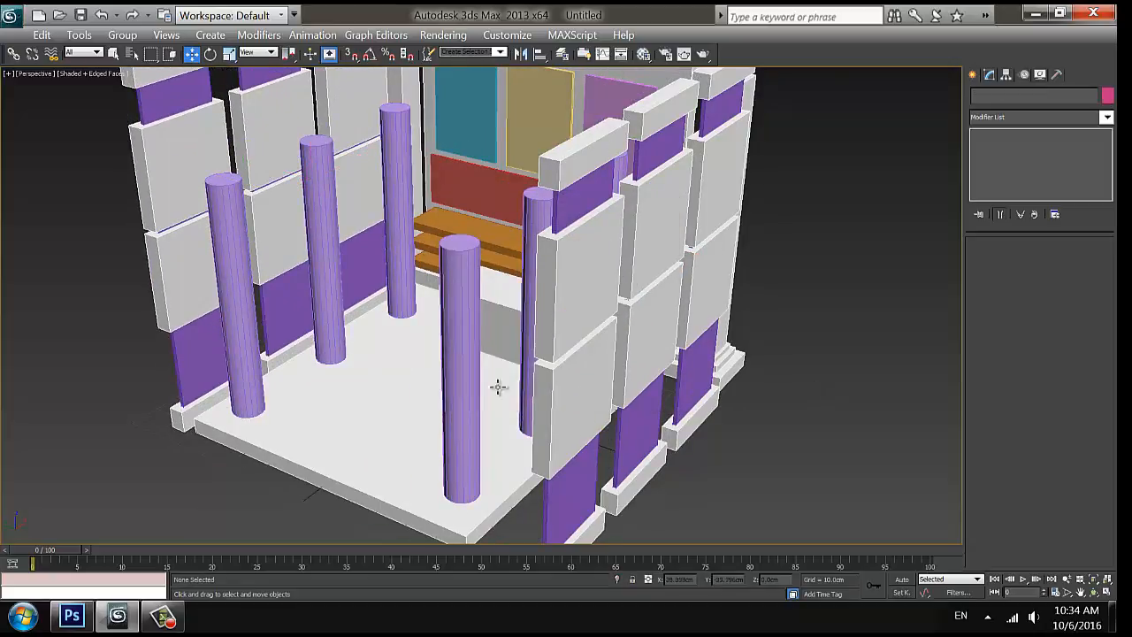
- In the top view, move the original row of three display stands inward onto the platform's edge
middle_click_drag(497, 386, 392, 371, "alt")
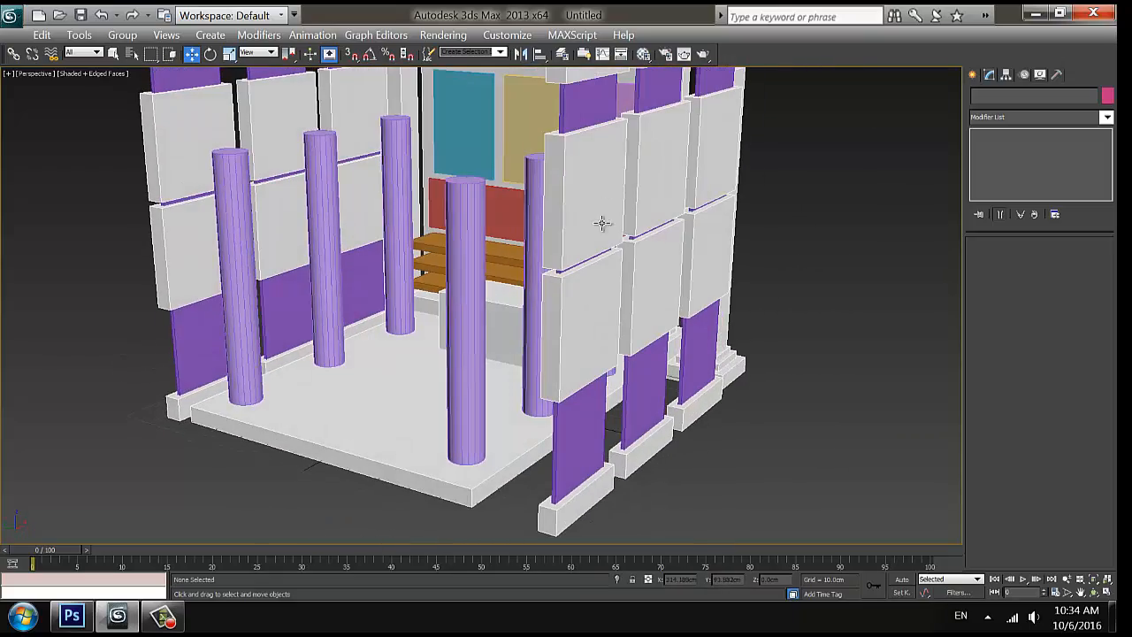
middle_click_drag(464, 342, 581, 343, "alt")
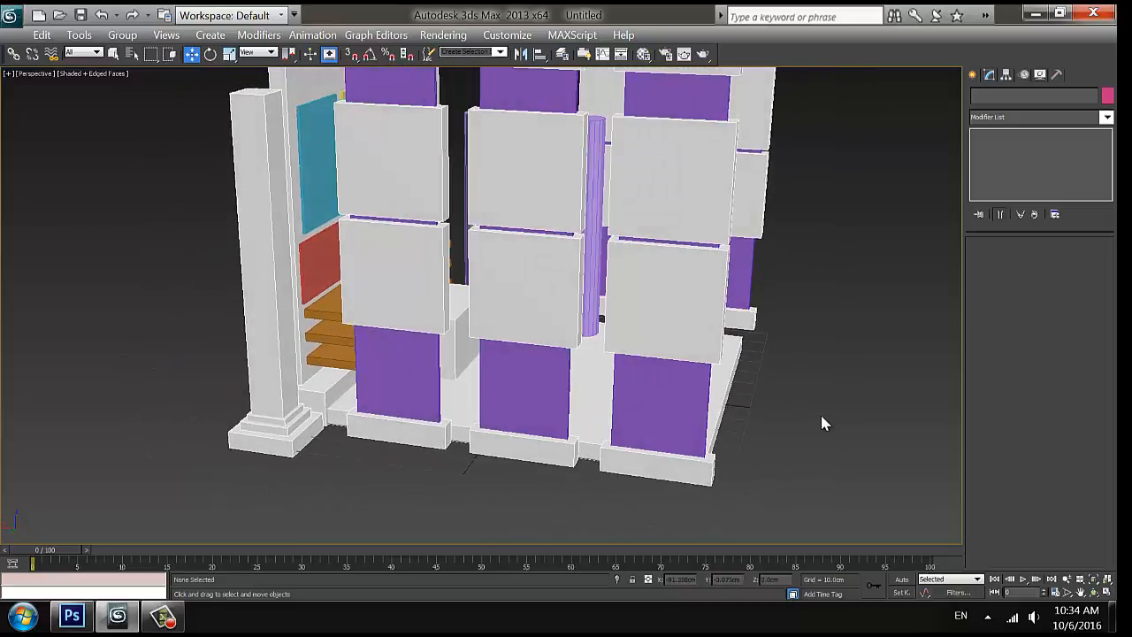
key("alt+w")
left_click(357, 272)
key("alt+w")
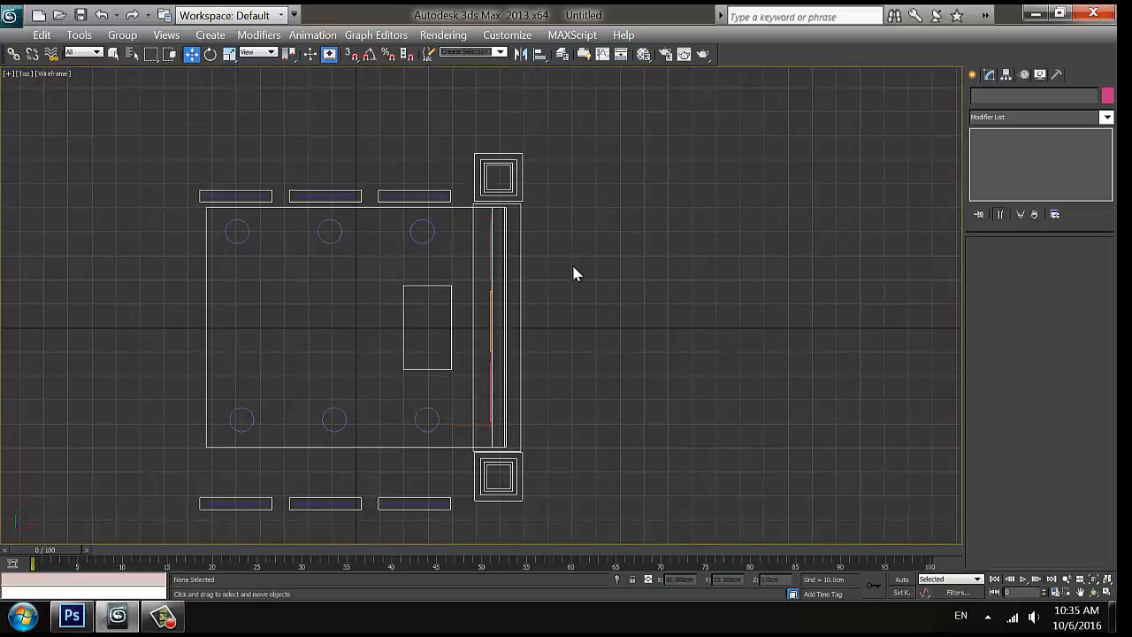
scroll(594, 347, "down", 2)
left_click_drag(280, 433, 457, 467)
left_click_drag(370, 373, 369, 335)
left_click_drag(412, 222, 460, 227)
left_click(372, 184)
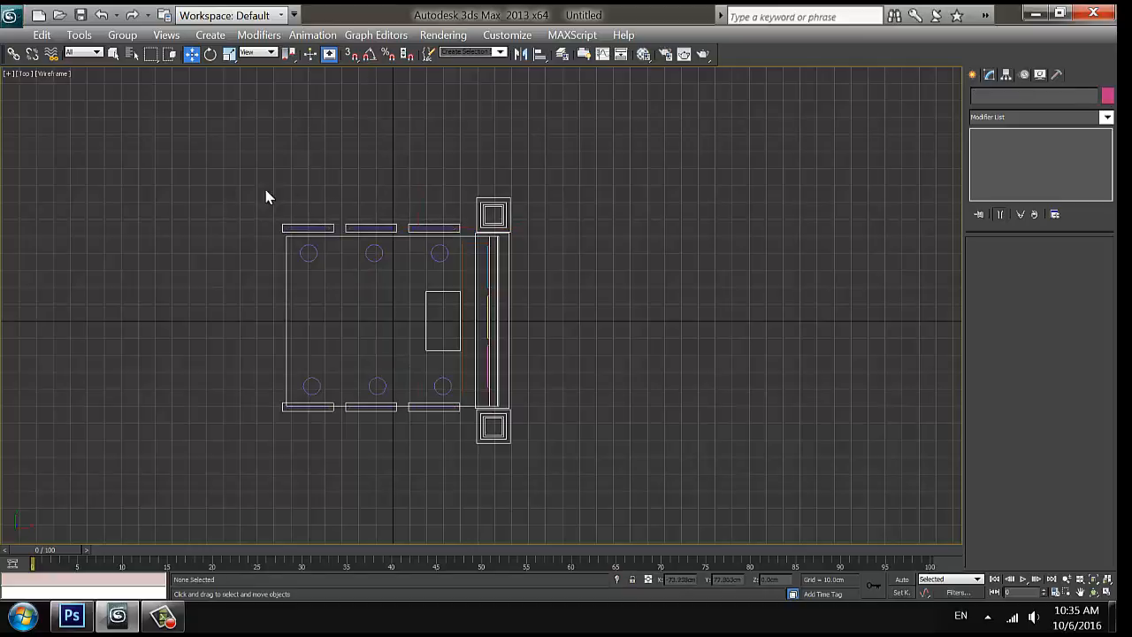
- Move the copied row of three display stands inward onto the opposite edge of the platform
left_click_drag(264, 191, 459, 233)
left_click_drag(370, 179, 386, 198)
left_click(669, 255)
- Draw a thin ground box about 211 cm long and 278 cm wide around the whole booth in the top view
left_click(974, 76)
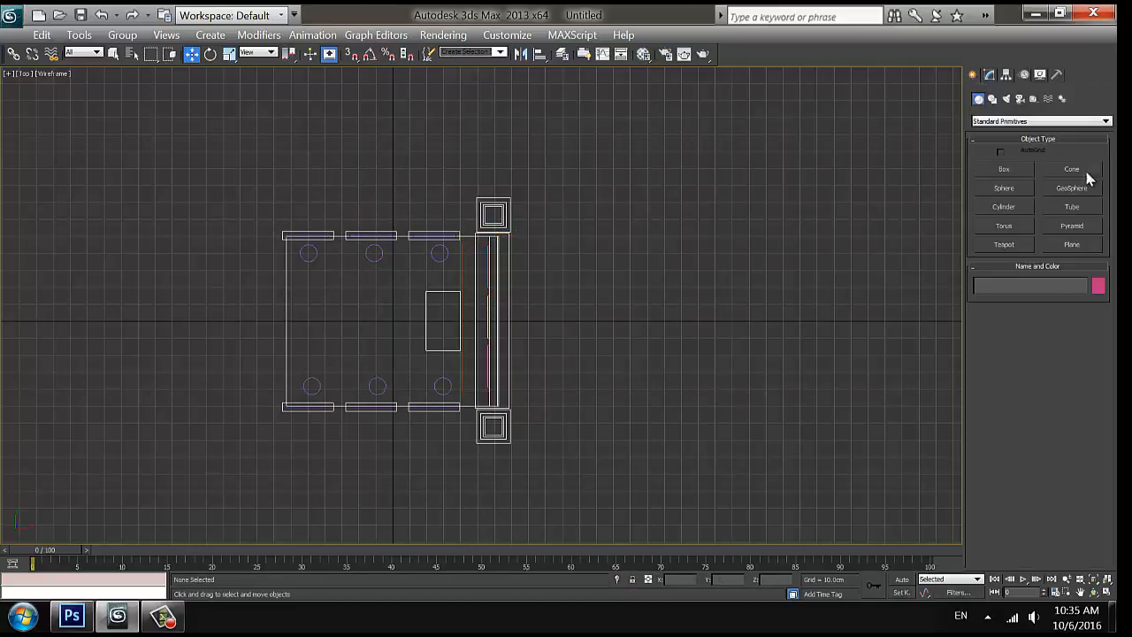
left_click(1008, 171)
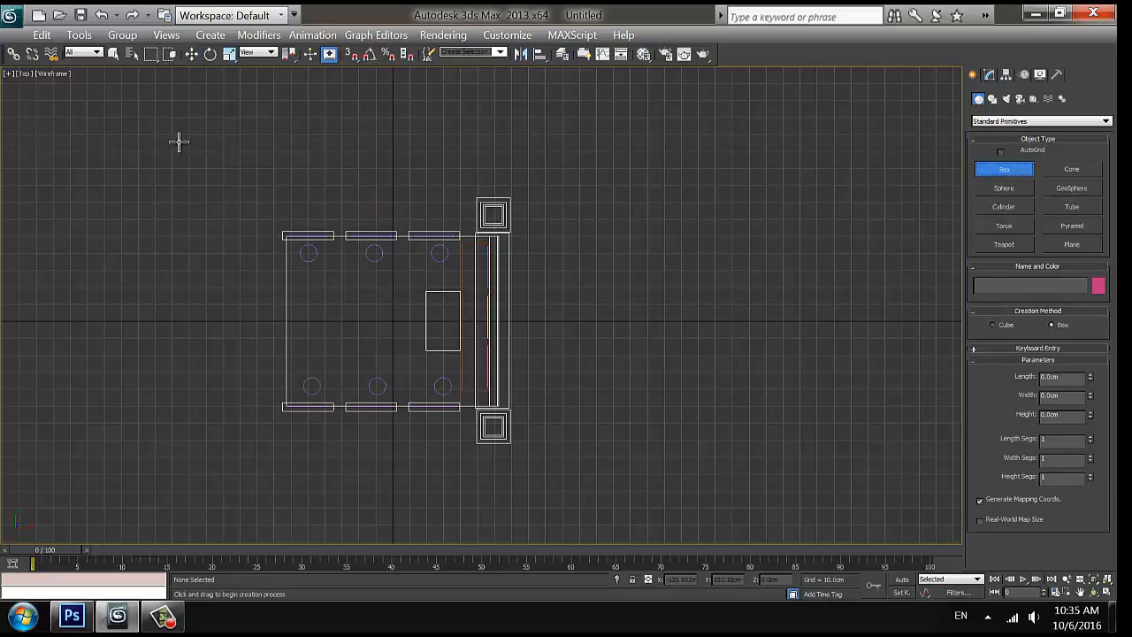
left_click_drag(169, 146, 641, 505)
left_click(636, 501)
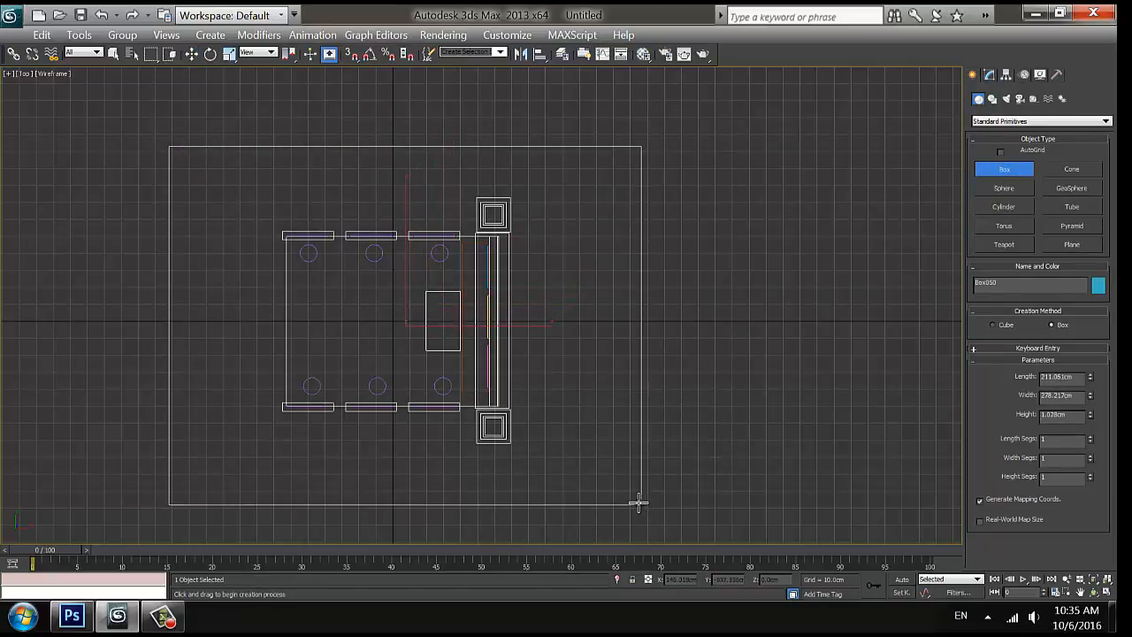
left_click(191, 55)
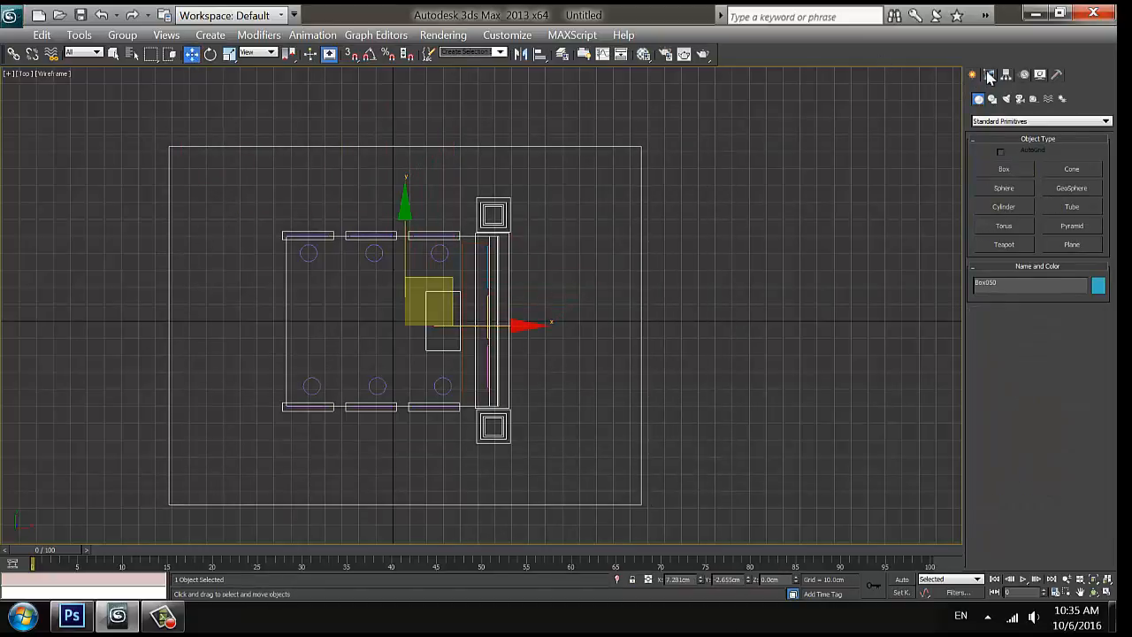
- Set the ground box's height to 2 cm and inspect the booth from several sides in the perspective view
left_click(990, 75)
double_click(1057, 298)
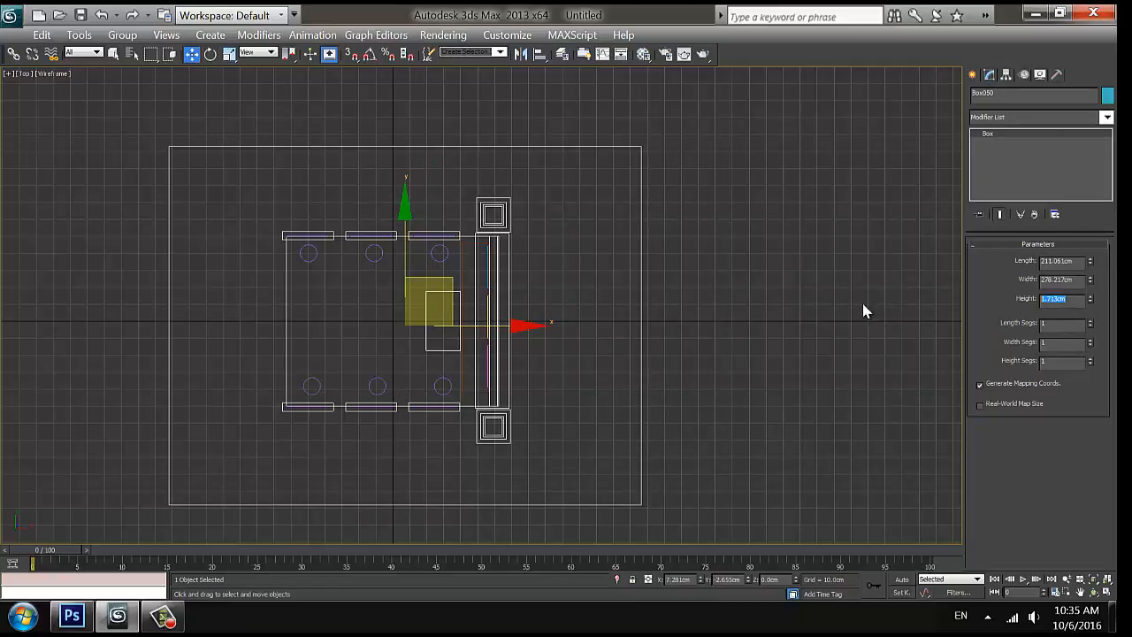
left_click(713, 335)
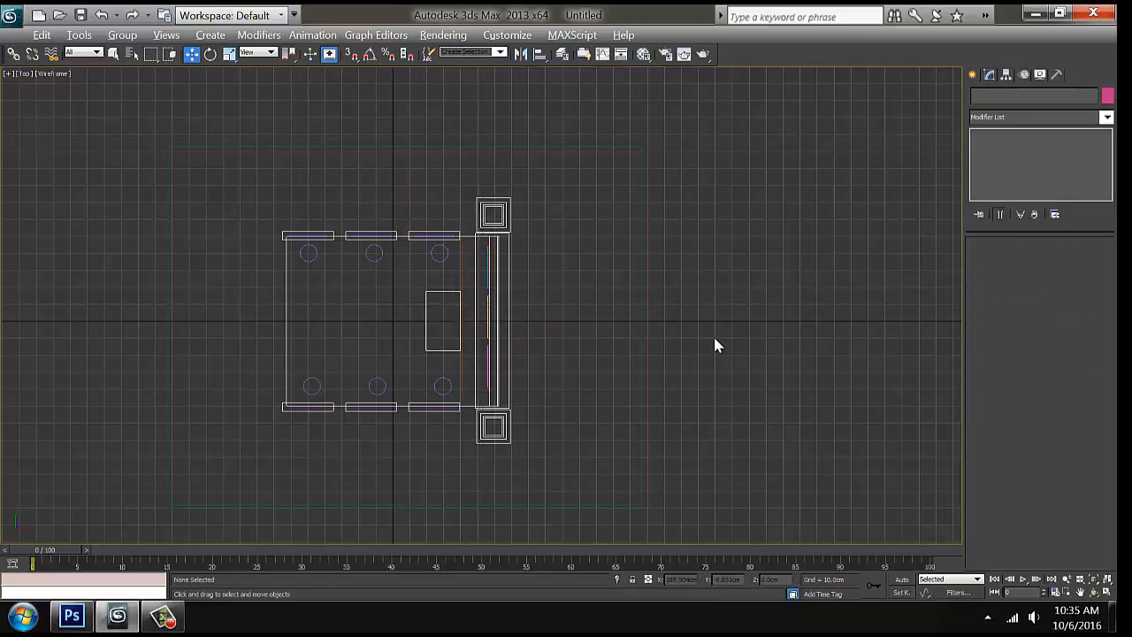
key("alt+w")
left_click(586, 398)
key("alt+w")
left_click(812, 424)
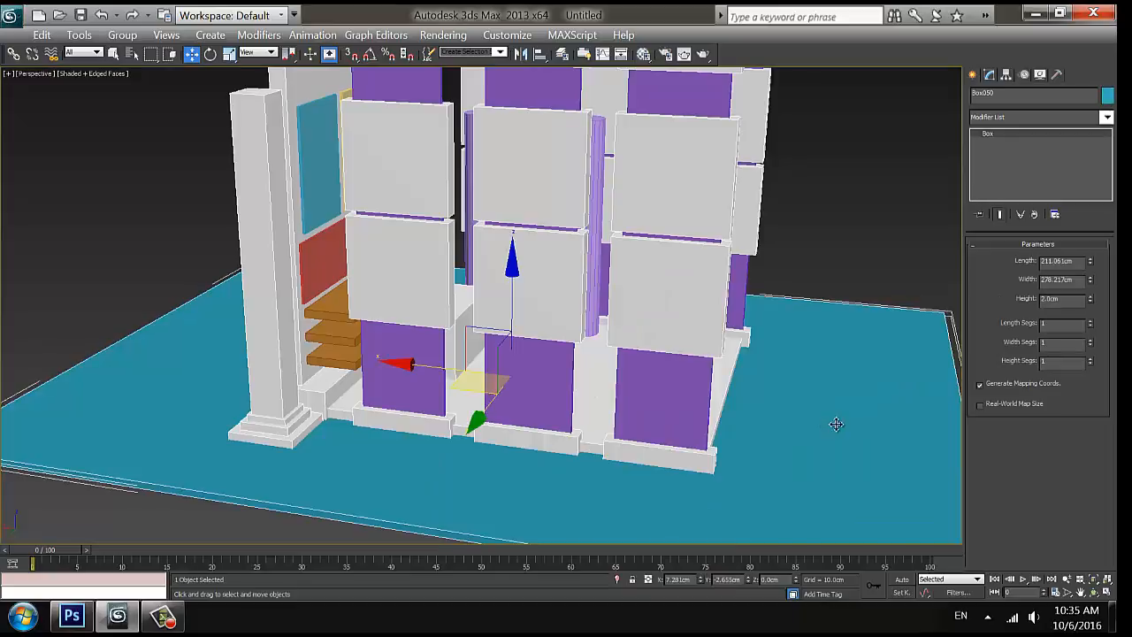
middle_click_drag(835, 424, 589, 434, "alt")
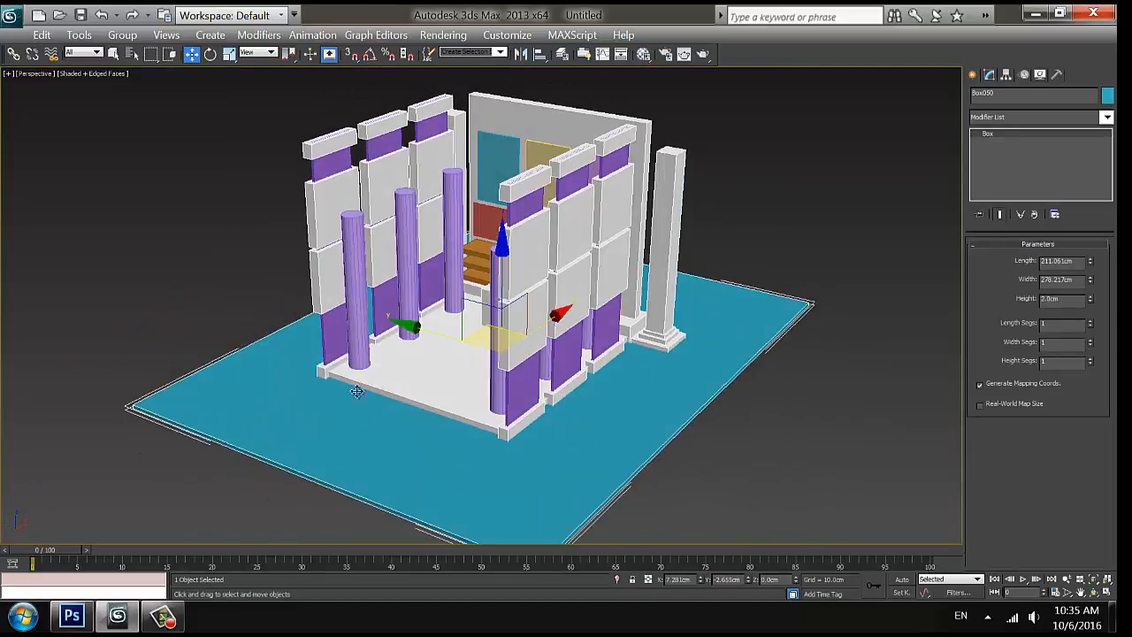
middle_click_drag(356, 392, 500, 409, "alt")
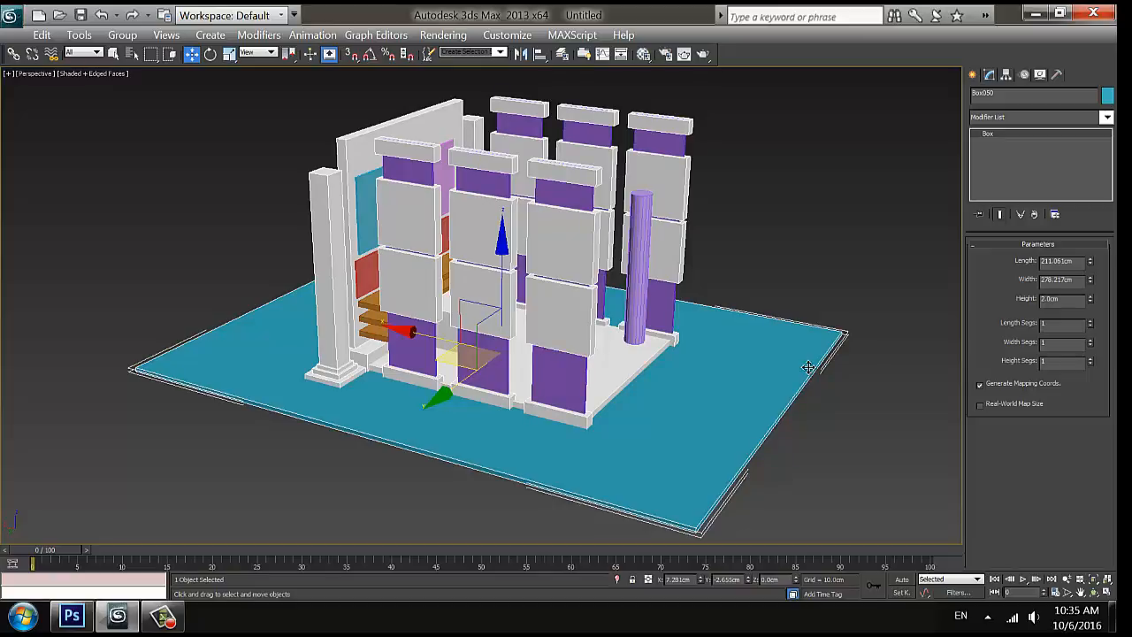
- Open the standard primitives for creating another object
left_click(973, 76)
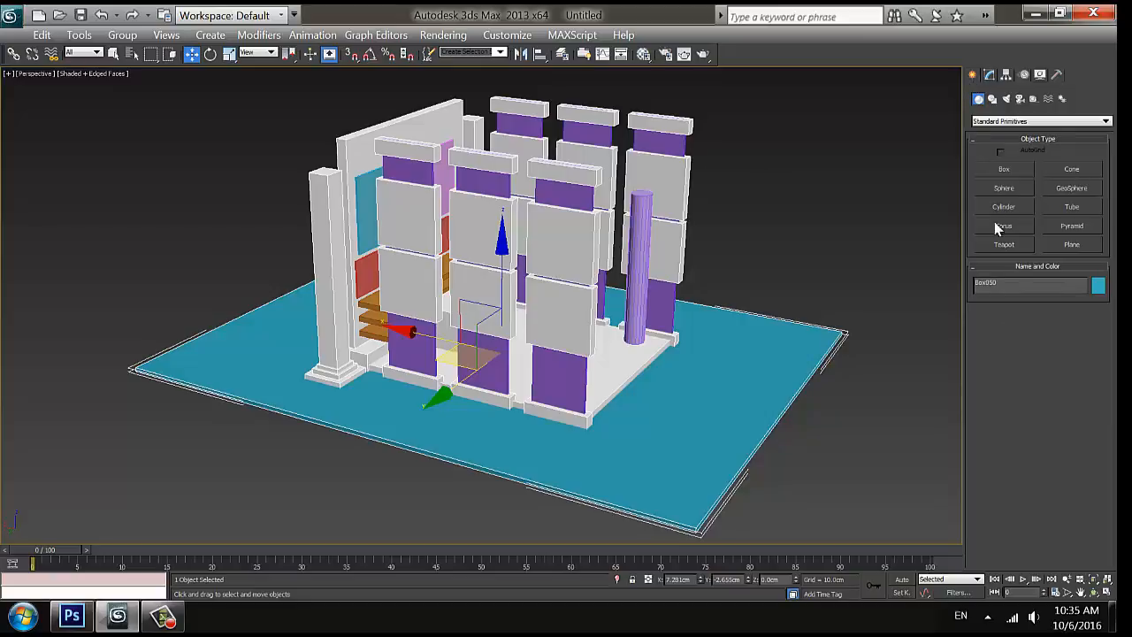